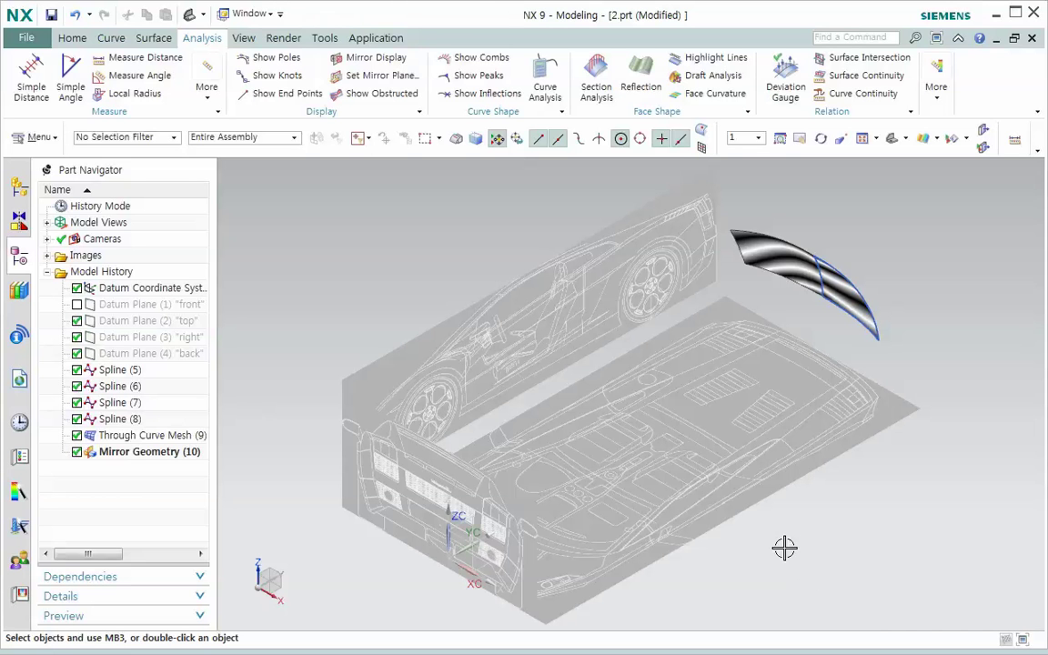
# - Examine the mirrored rear surface in the back view and identify its Spline (5), Spline (6) and Spline (7) boundary curves
pyautogui.hotkey('ctrl', 'alt', 'b')
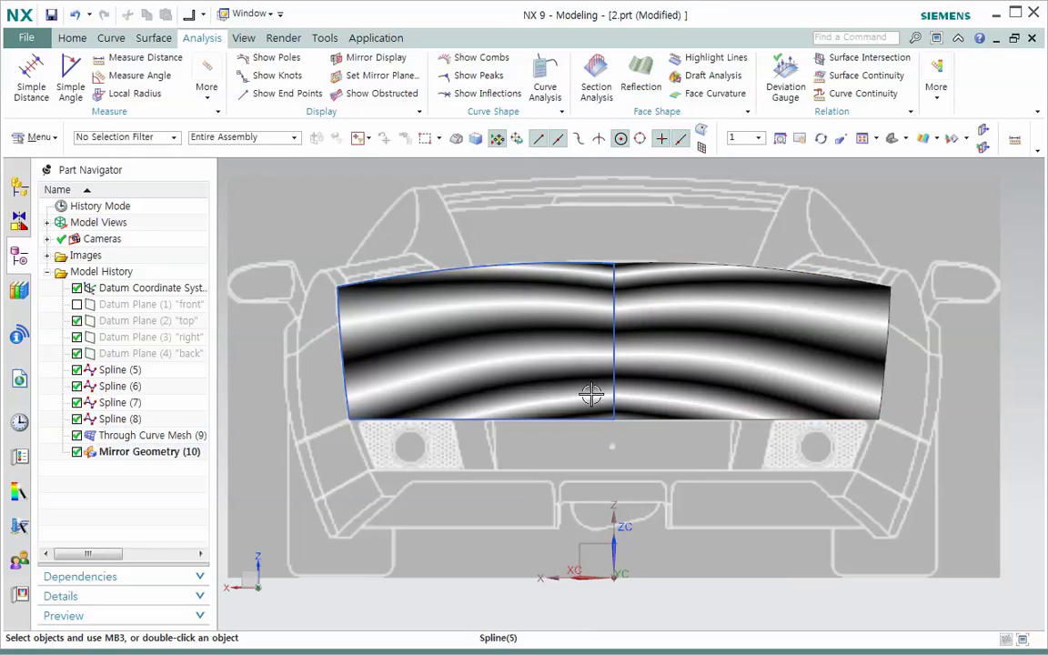
pyautogui.click(121, 372)
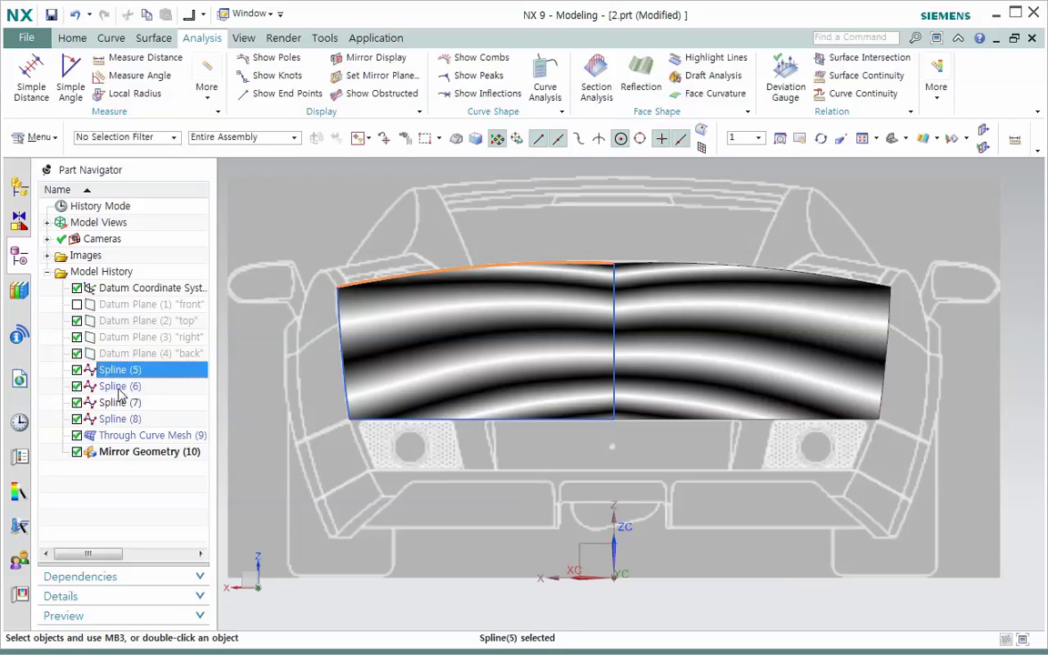
pyautogui.click(119, 387)
pyautogui.click(119, 403)
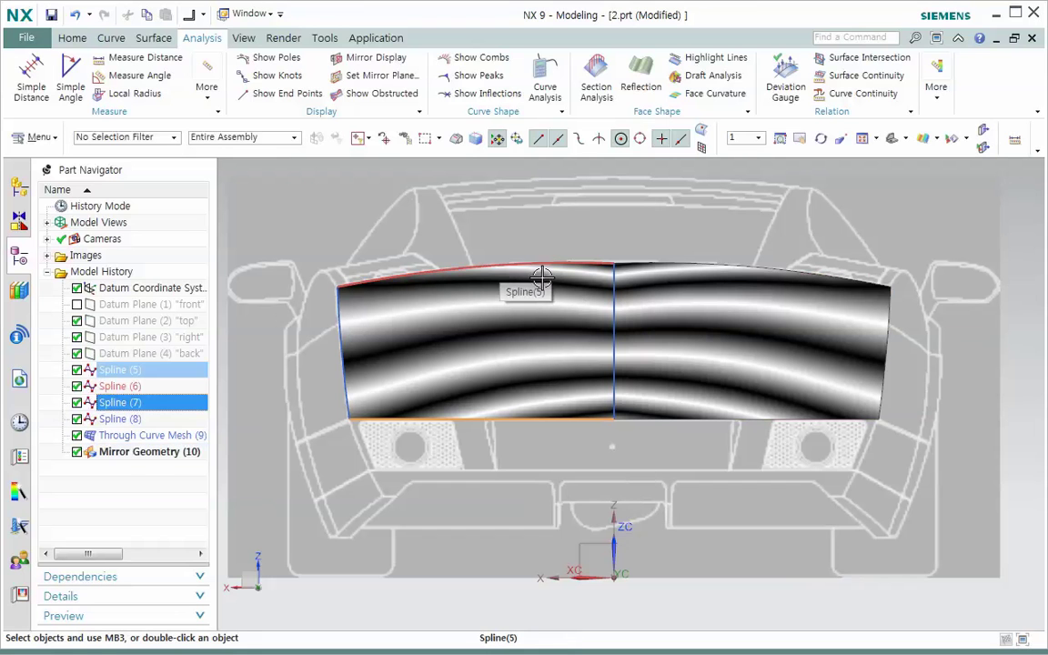
# - Open Spline (5) for editing and show its start pole at the car's centre line in the top view
pyautogui.click(120, 371)
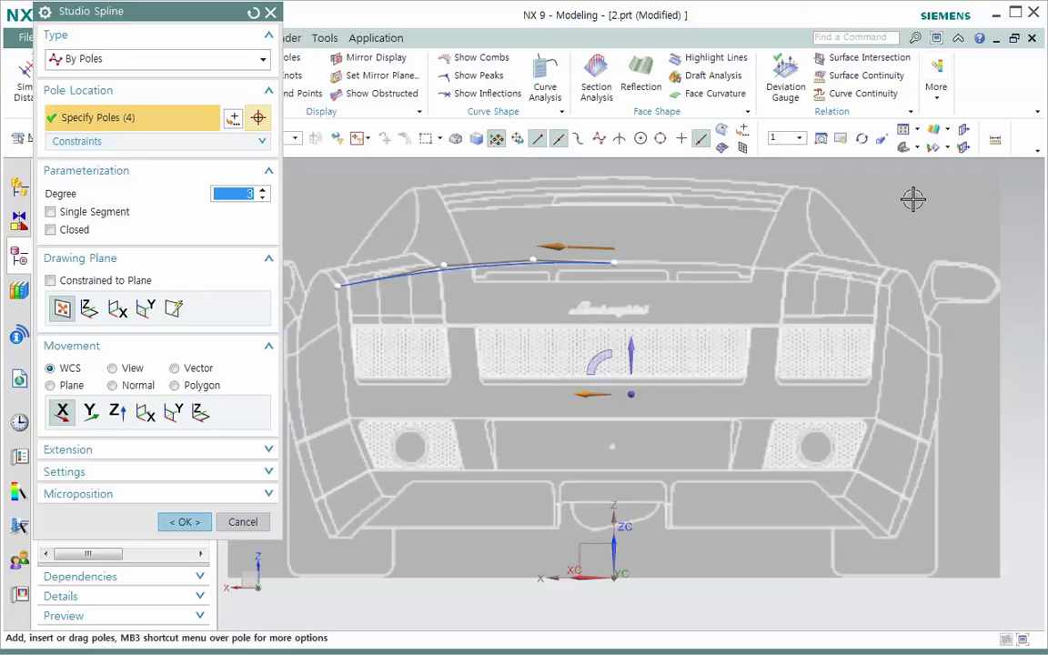
pyautogui.click(917, 147)
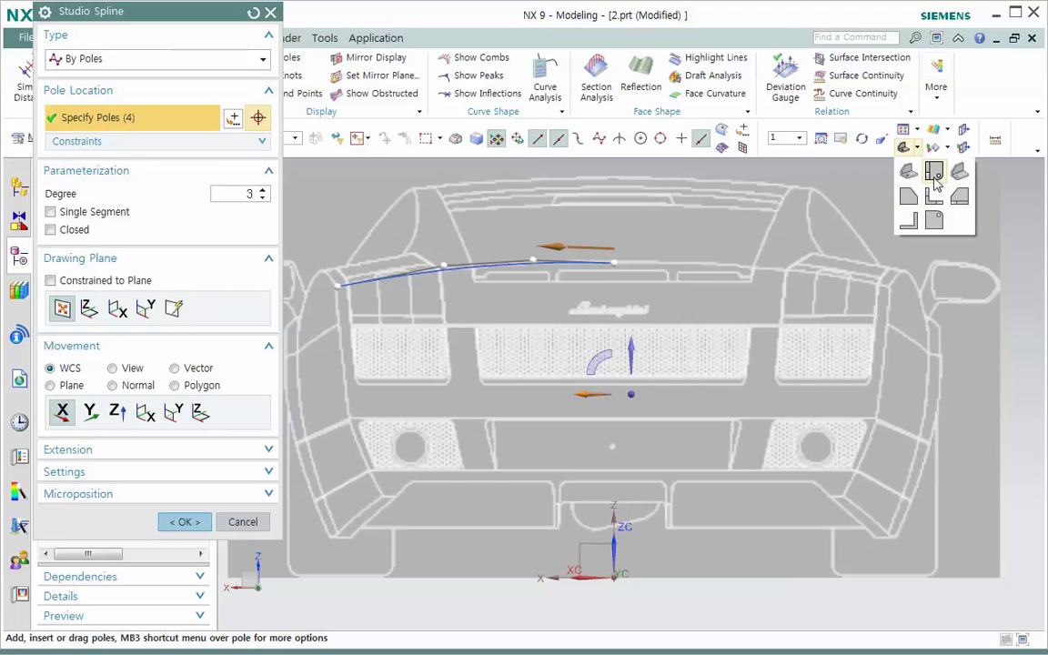
pyautogui.click(934, 170)
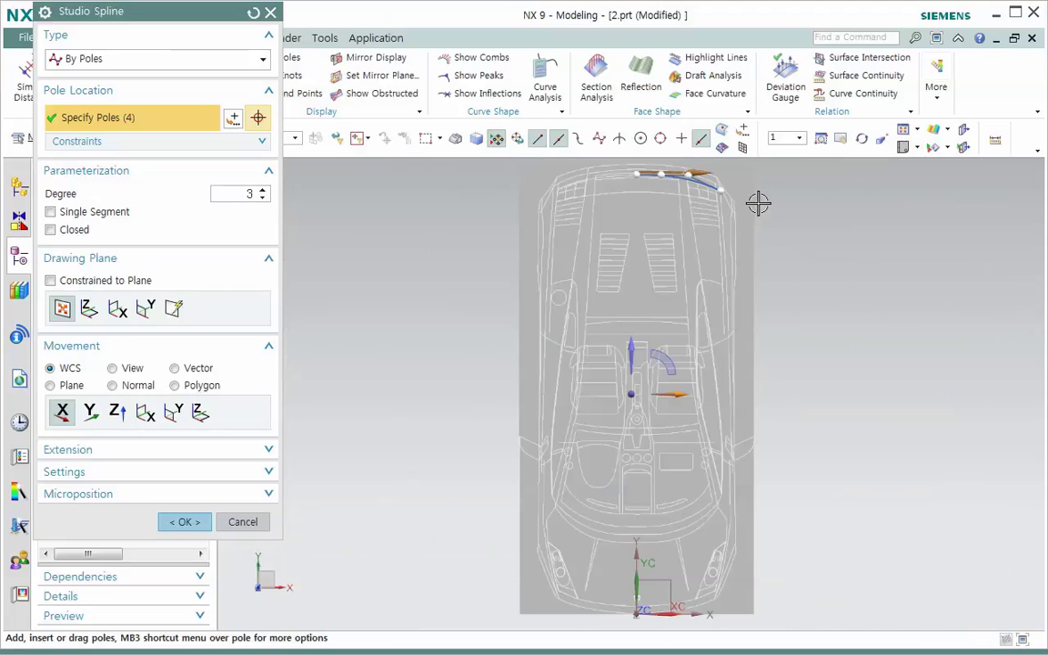
pyautogui.scroll(-5, 759, 198)
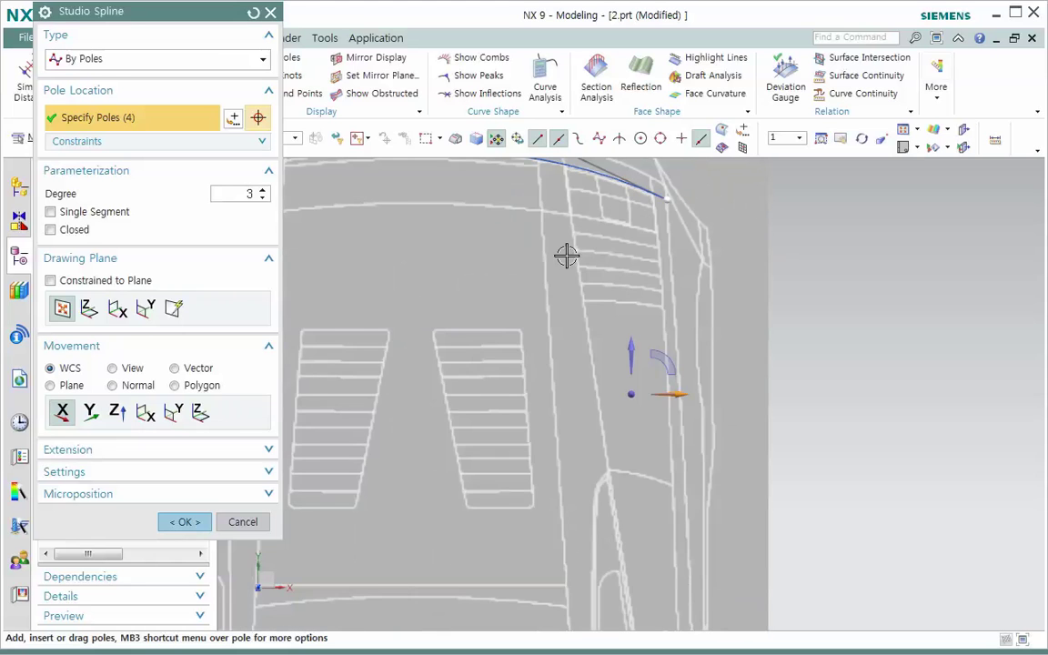
pyautogui.keyDown('shift'); pyautogui.moveTo(603, 293); pyautogui.dragTo(612, 504, button='middle'); pyautogui.keyUp('shift')
pyautogui.scroll(1, 498, 462)
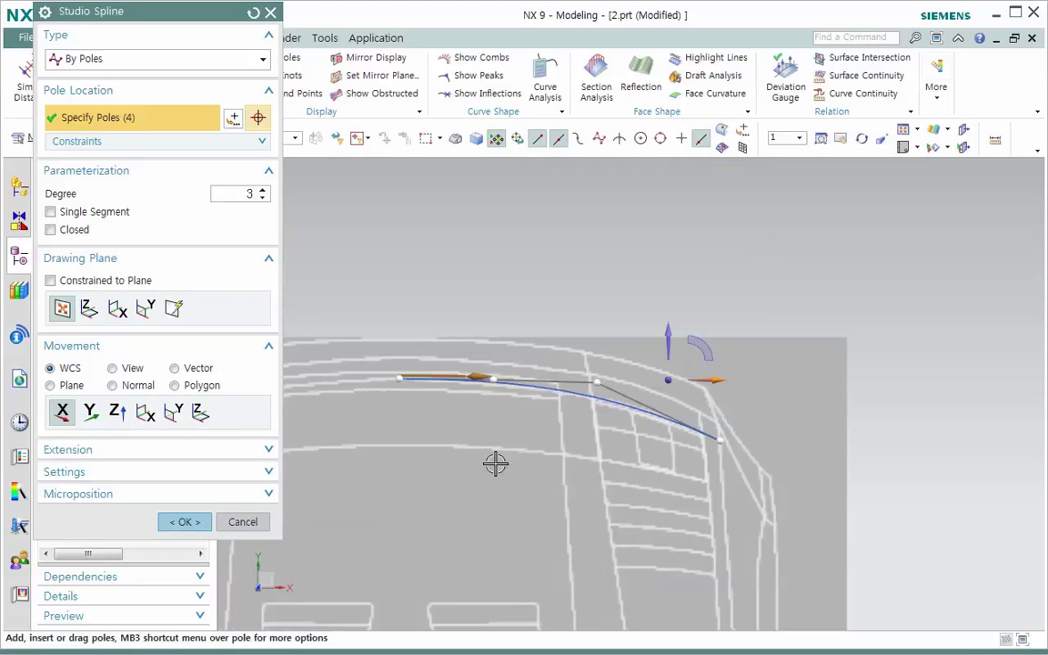
pyautogui.keyDown('shift'); pyautogui.moveTo(478, 456); pyautogui.dragTo(701, 437, button='middle'); pyautogui.keyUp('shift')
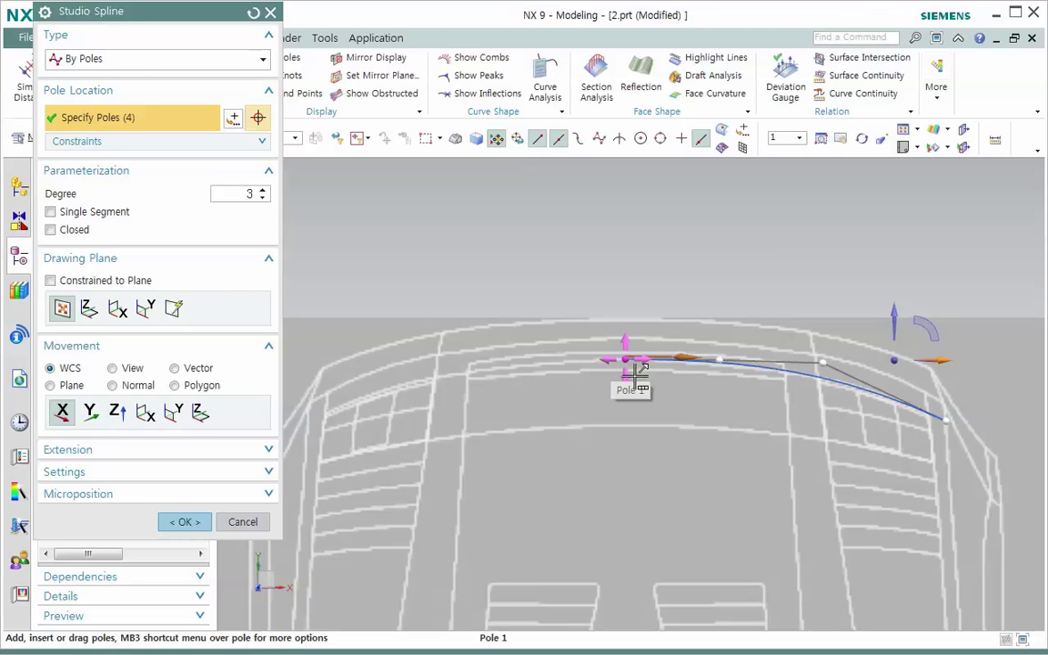
pyautogui.scroll(3, 664, 420)
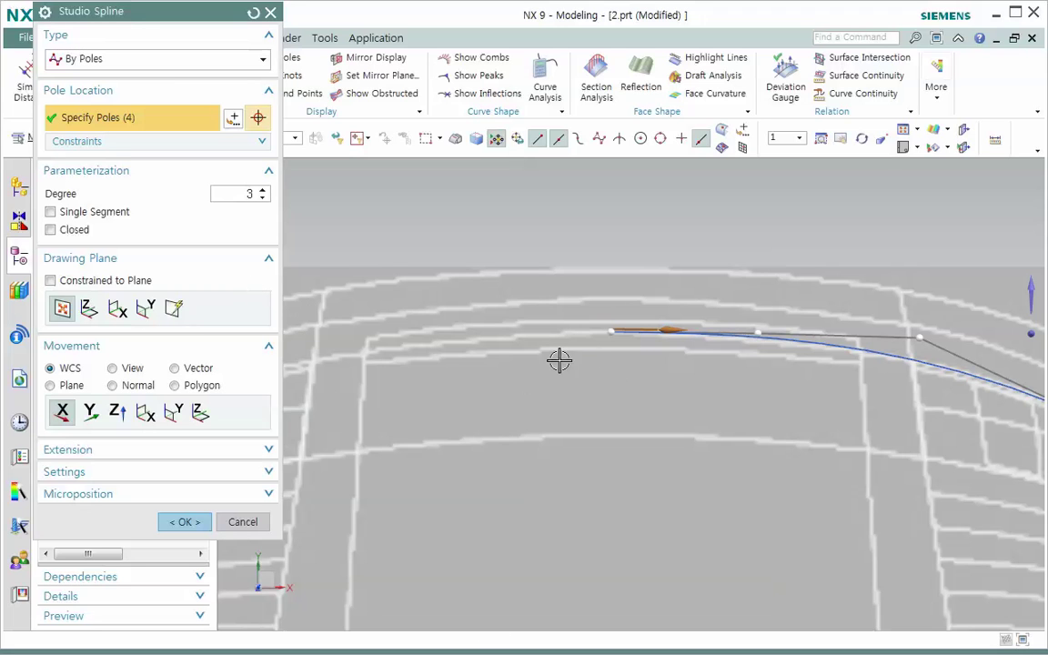
# - Try to give the centre-line start pole of Spline (5) a G1 tangent constraint along the XC-axis
pyautogui.click(620, 341)
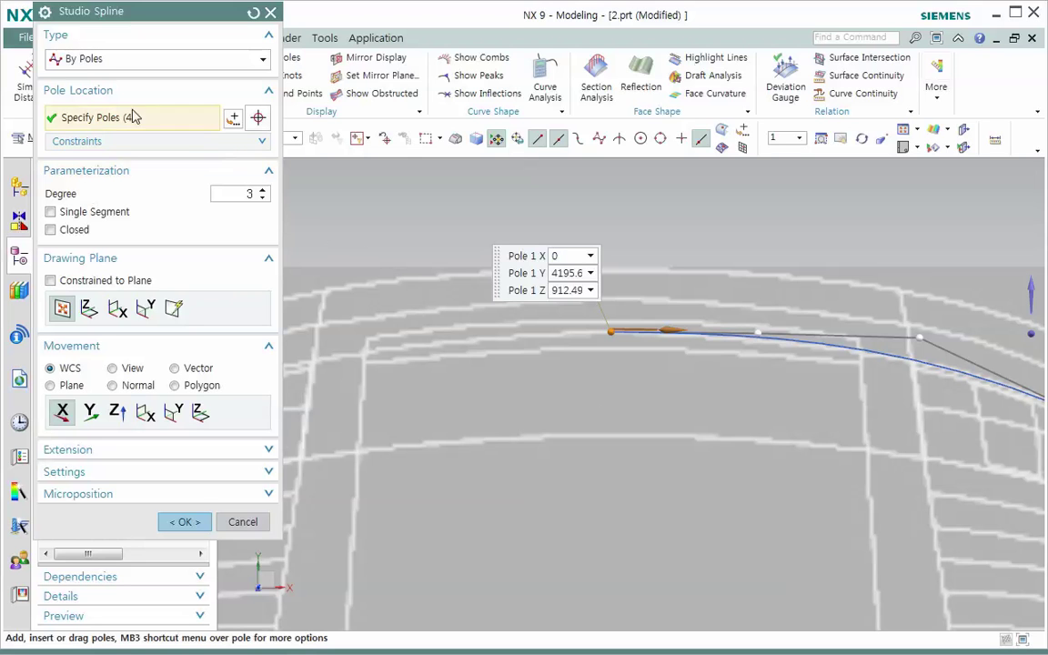
pyautogui.click(225, 144)
pyautogui.click(224, 144)
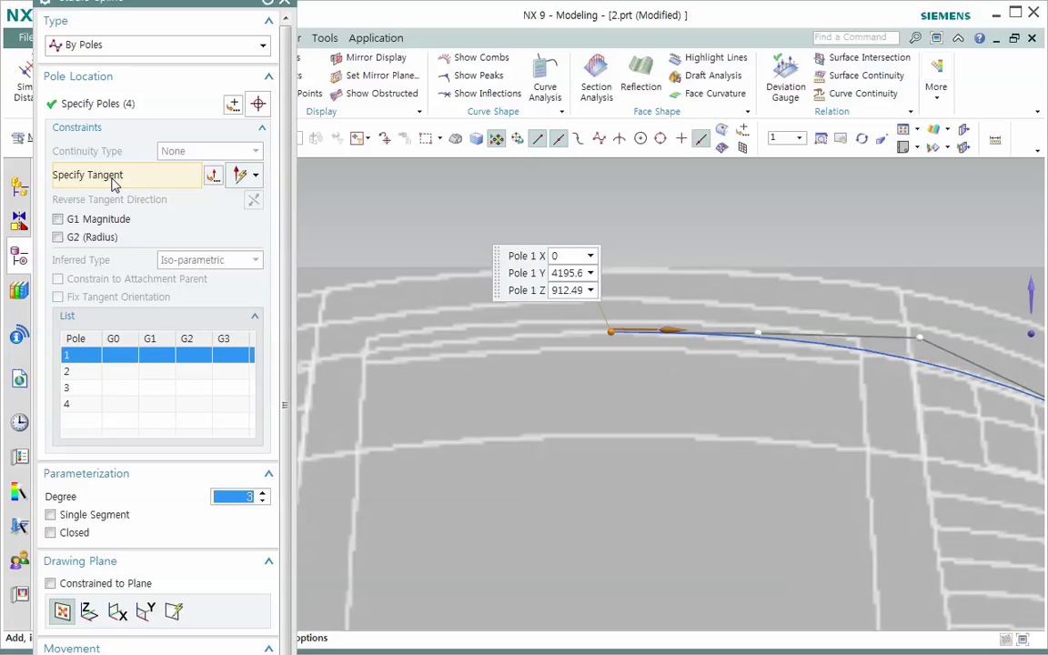
pyautogui.click(257, 178)
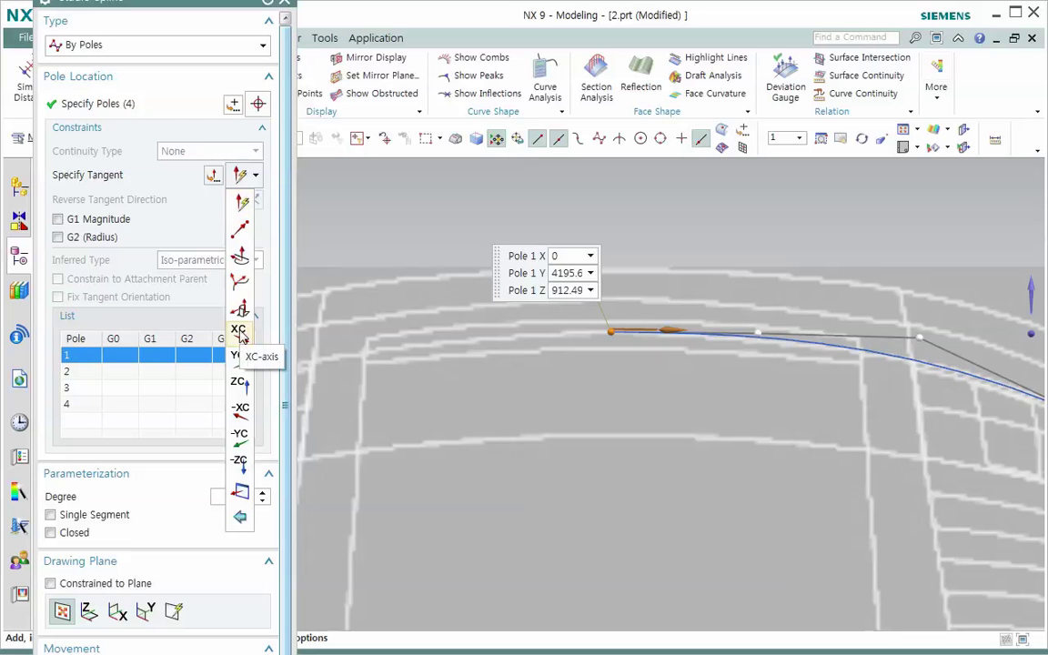
pyautogui.click(241, 331)
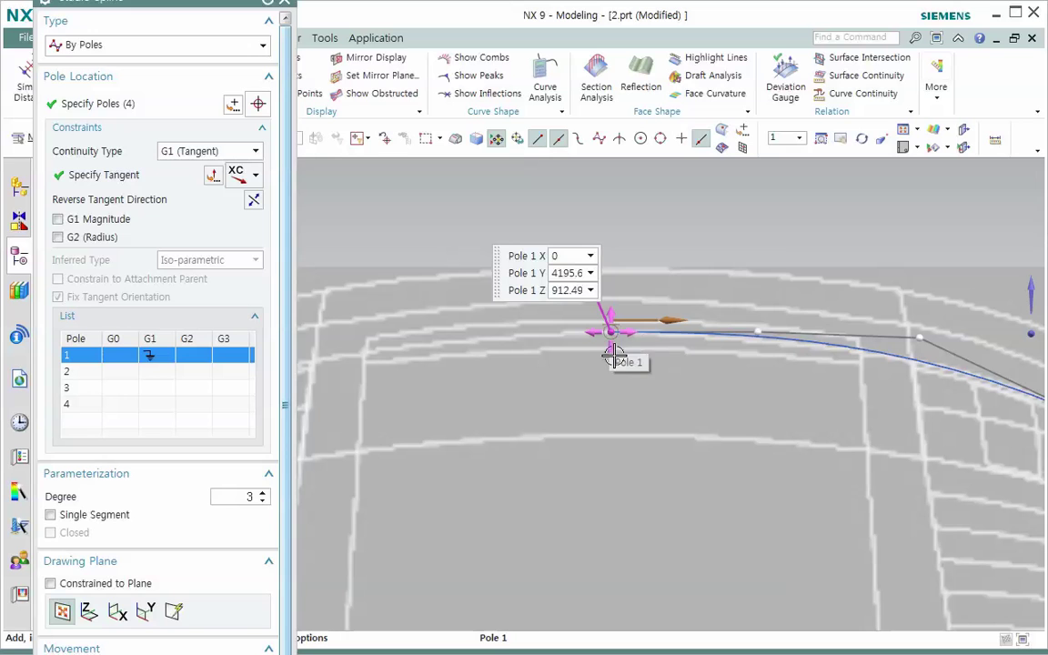
pyautogui.click(202, 652)
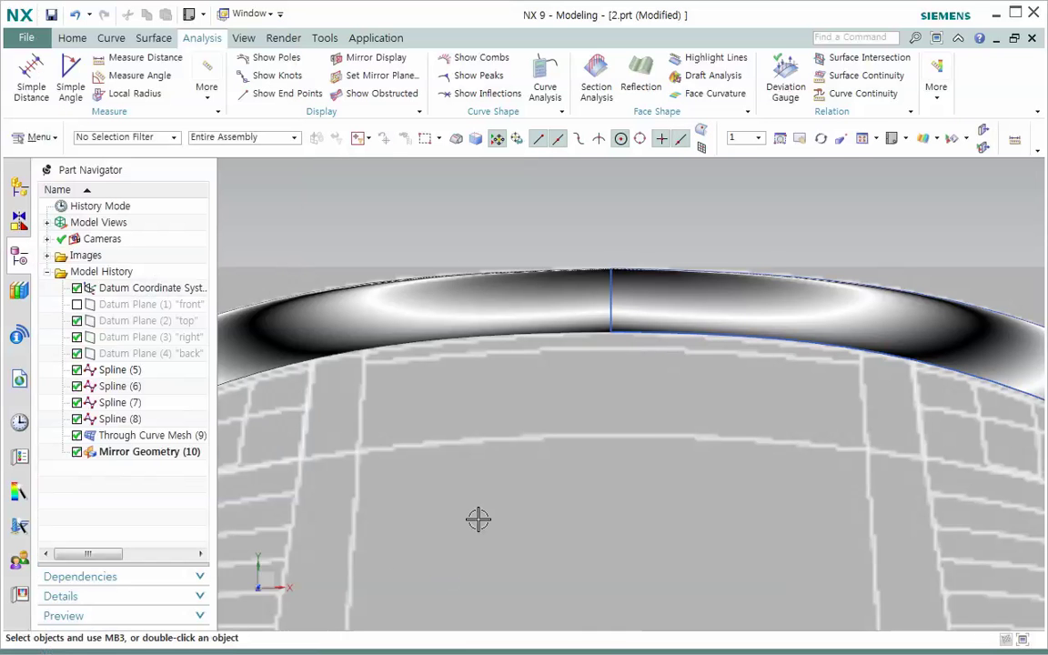
# - Edit Spline (5) so that pole 1 is constrained tangent to the XC-axis, and accept the change
pyautogui.doubleClick(116, 369)
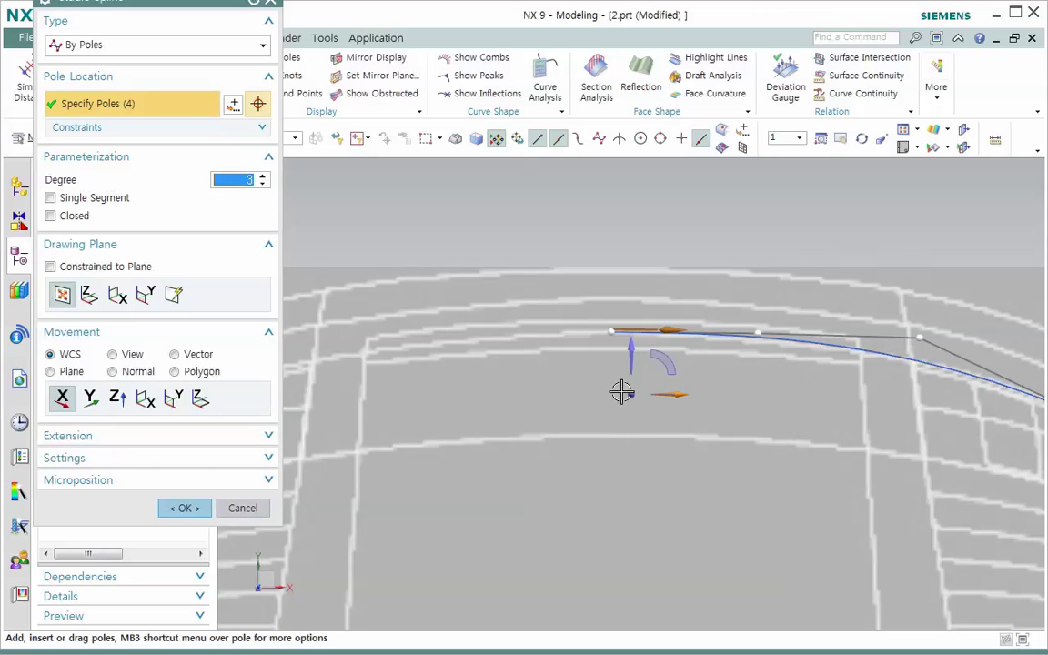
pyautogui.click(626, 344)
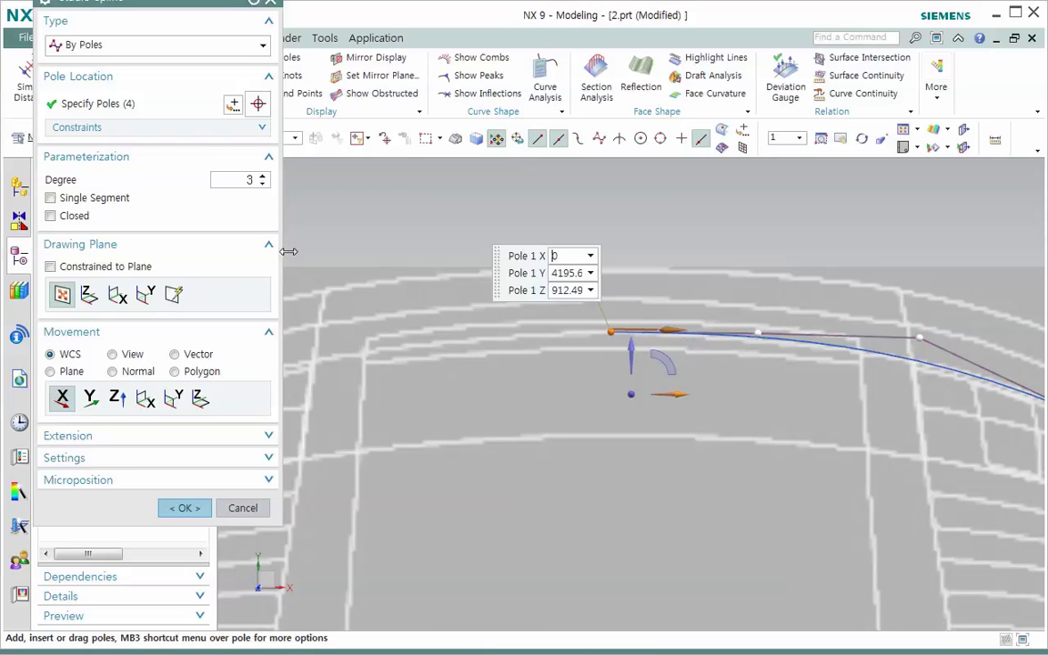
pyautogui.click(263, 130)
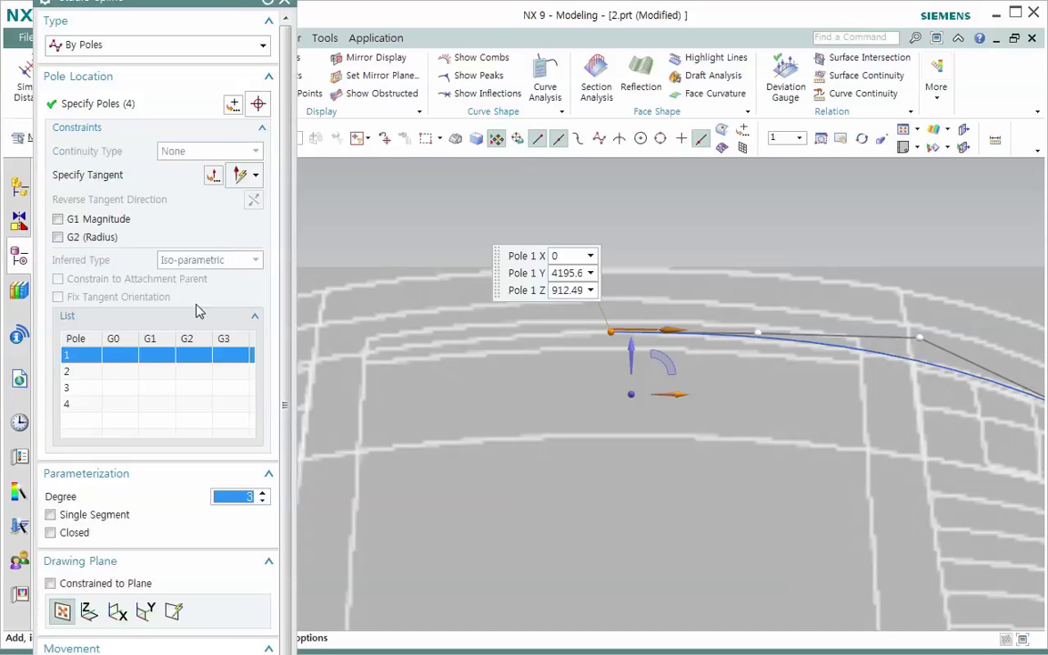
pyautogui.click(242, 174)
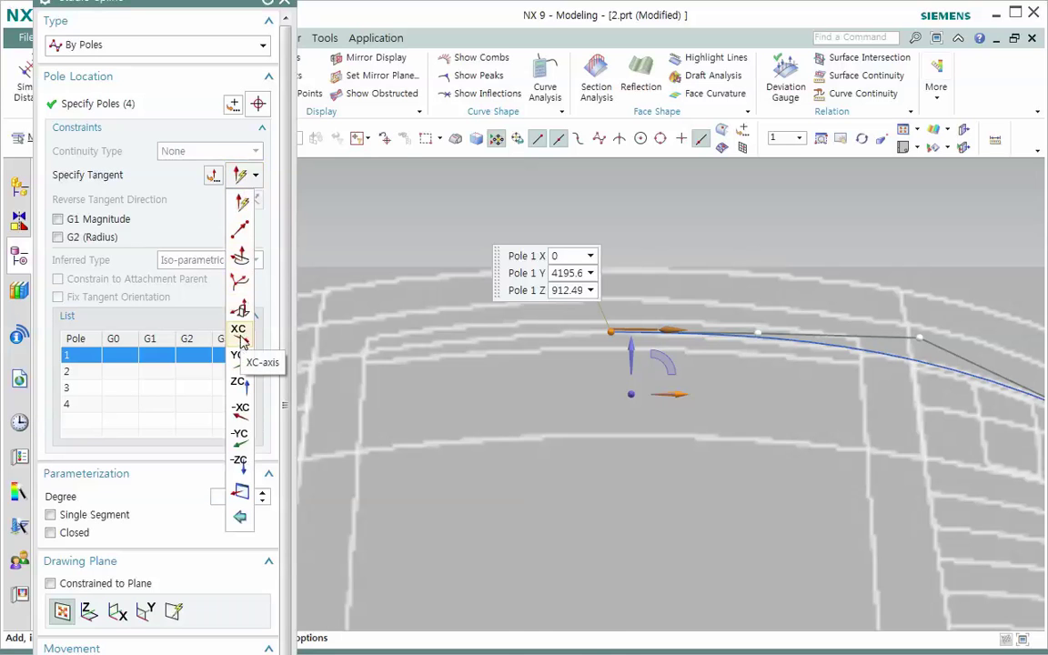
pyautogui.click(243, 336)
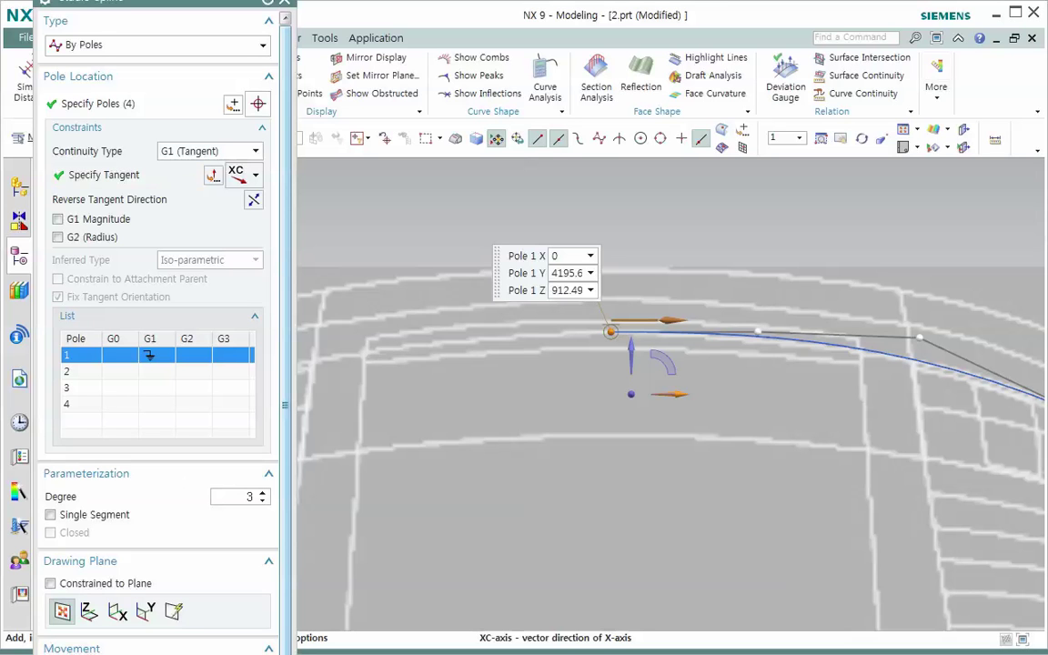
pyautogui.click(263, 130)
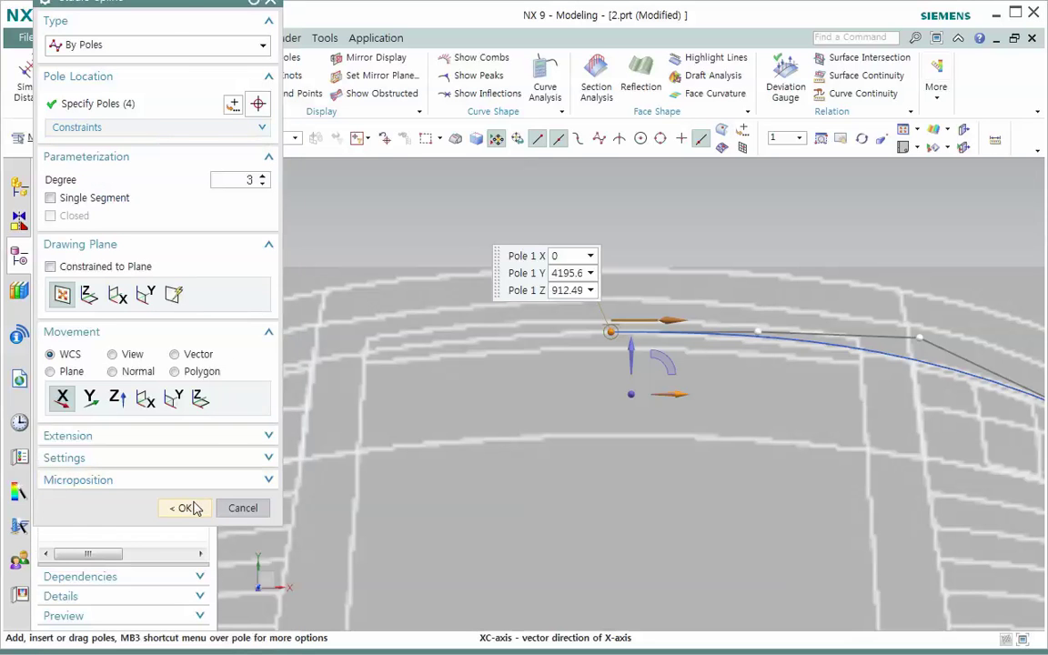
pyautogui.middleClick(434, 492)
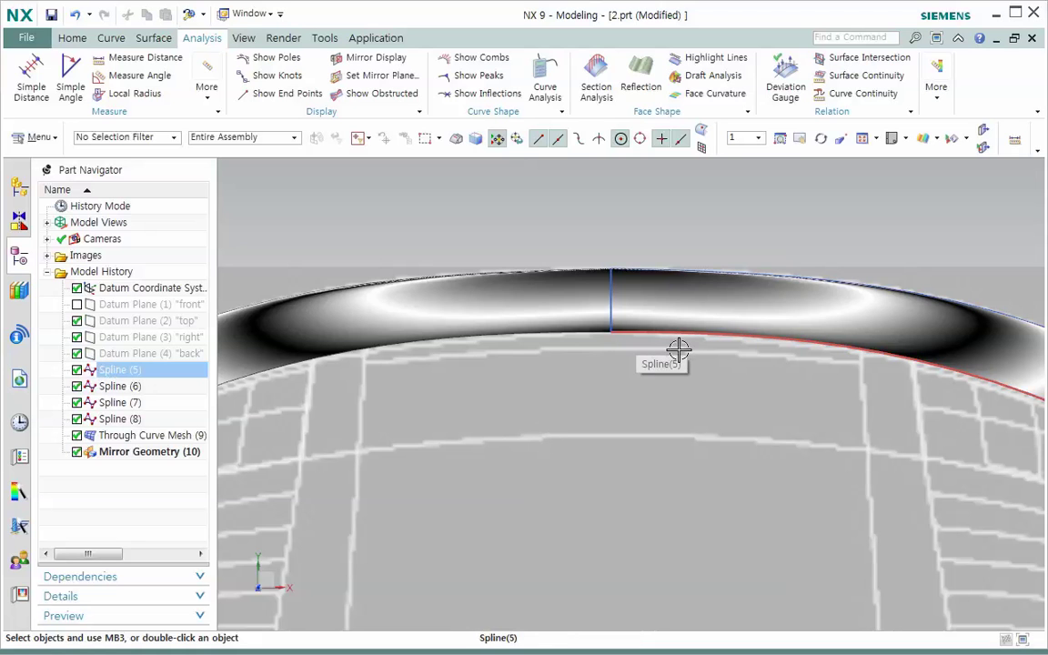
# - Examine the start poles and tangent constraint options of Spline (5) and Spline (7), leaving both curves without edits
pyautogui.doubleClick(119, 370)
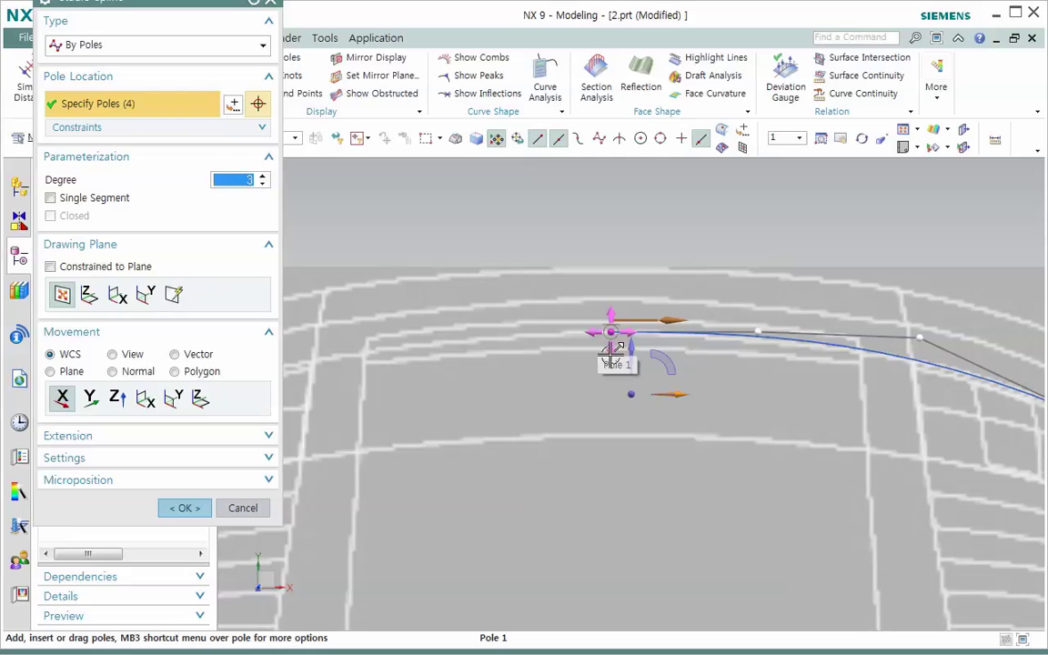
pyautogui.click(242, 509)
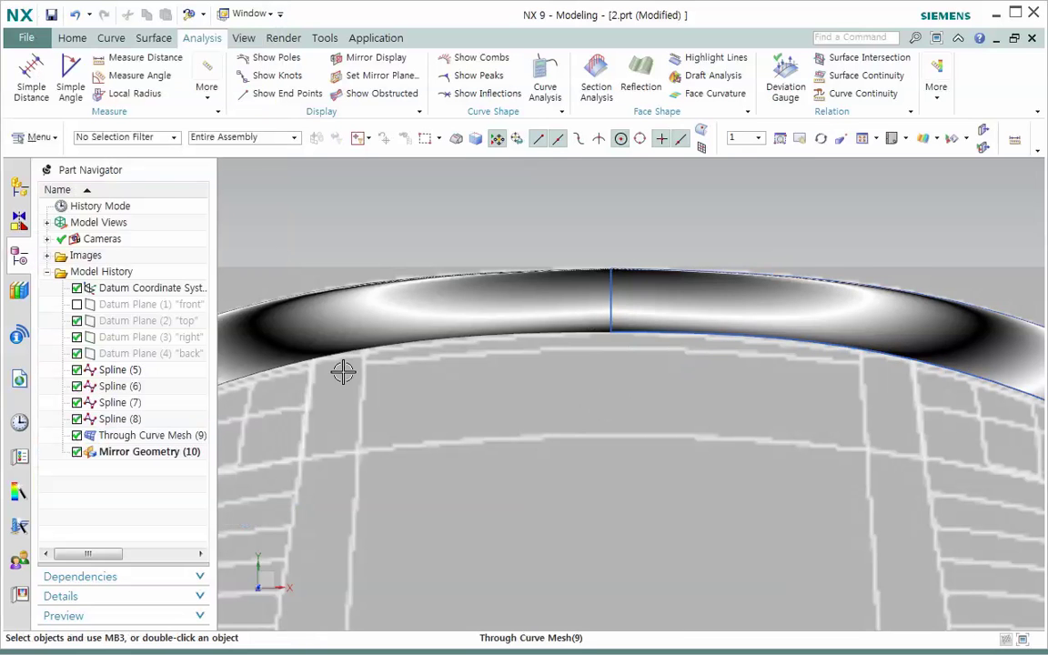
pyautogui.click(117, 403)
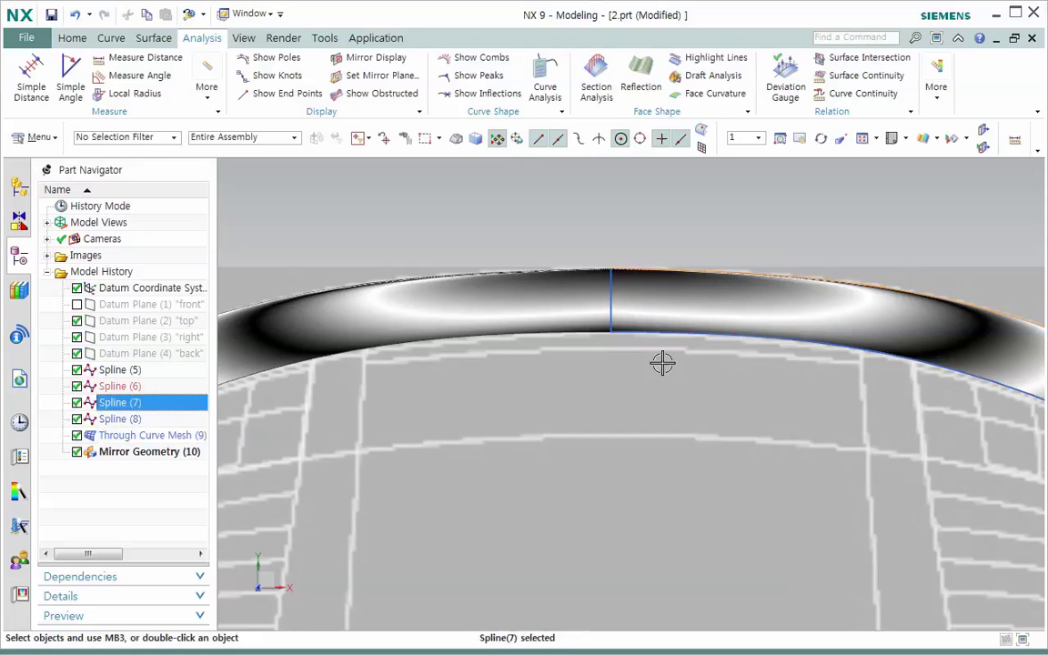
pyautogui.doubleClick(110, 408)
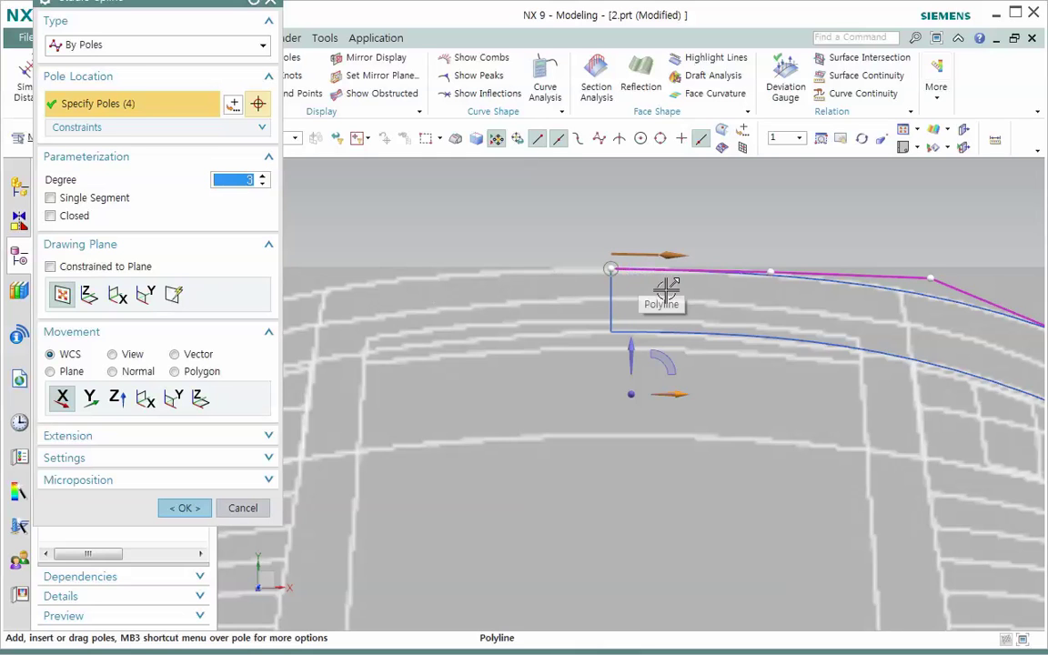
pyautogui.click(787, 283)
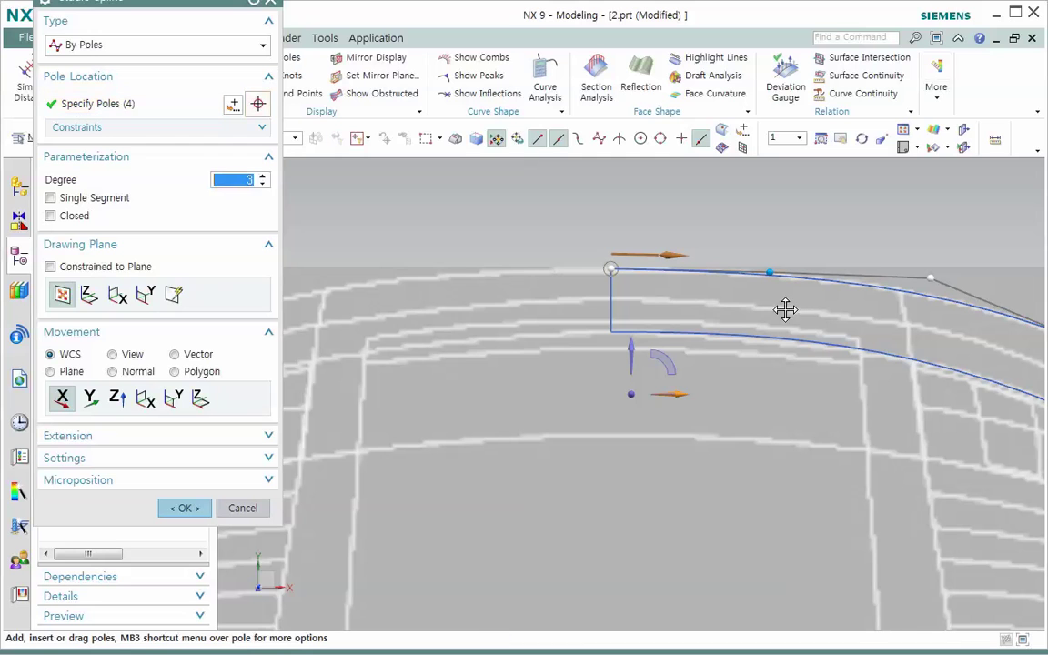
pyautogui.moveTo(786, 312); pyautogui.dragTo(784, 312)
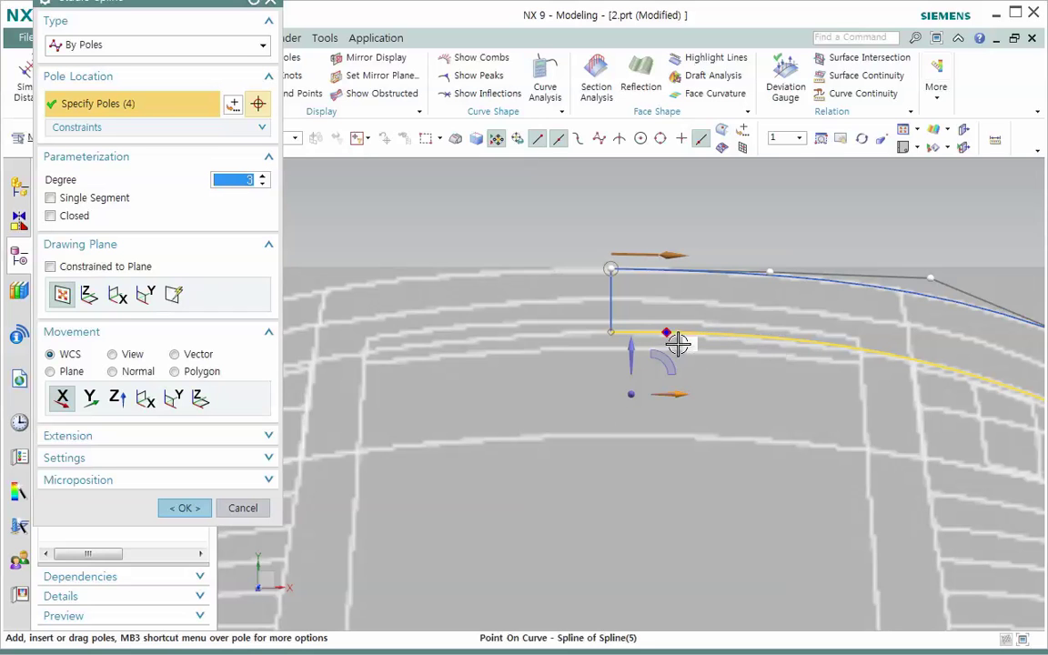
pyautogui.click(614, 280)
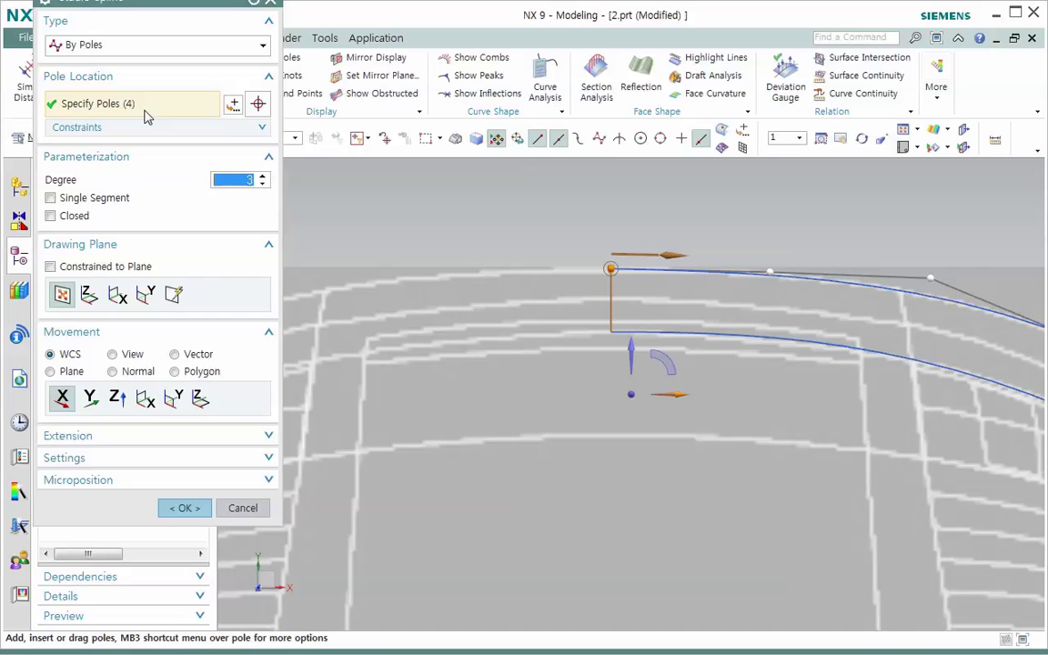
pyautogui.click(196, 134)
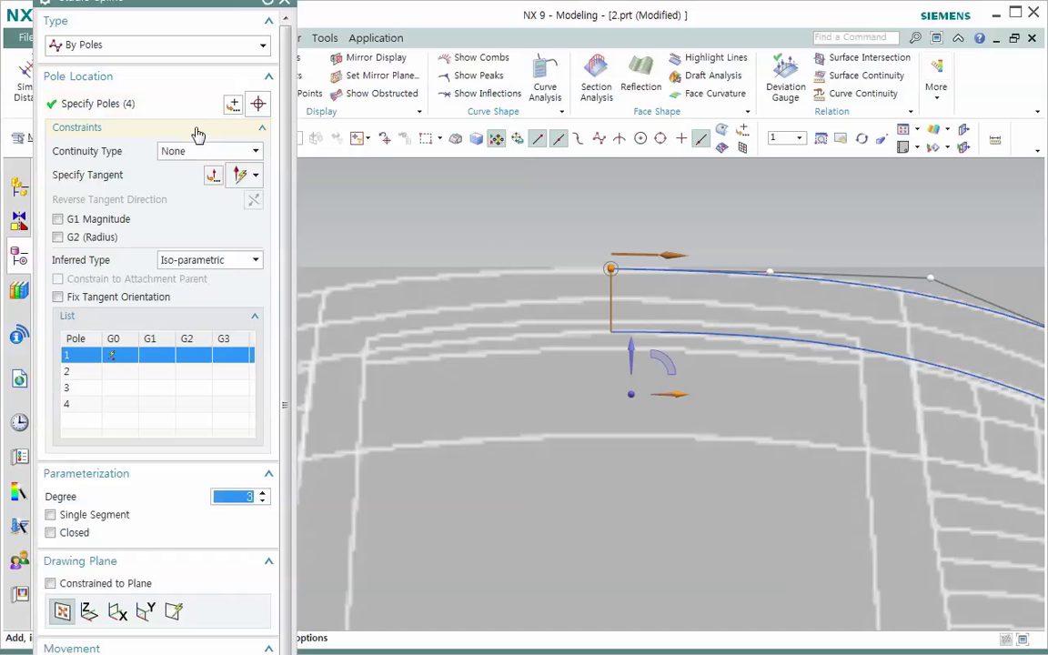
pyautogui.click(256, 176)
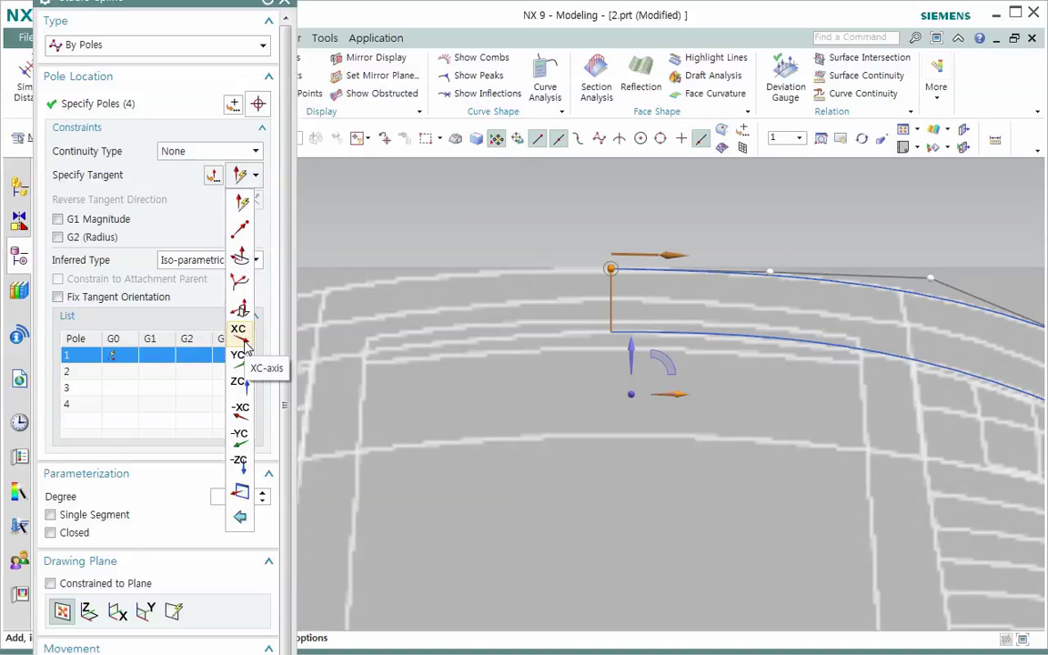
pyautogui.click(269, 3)
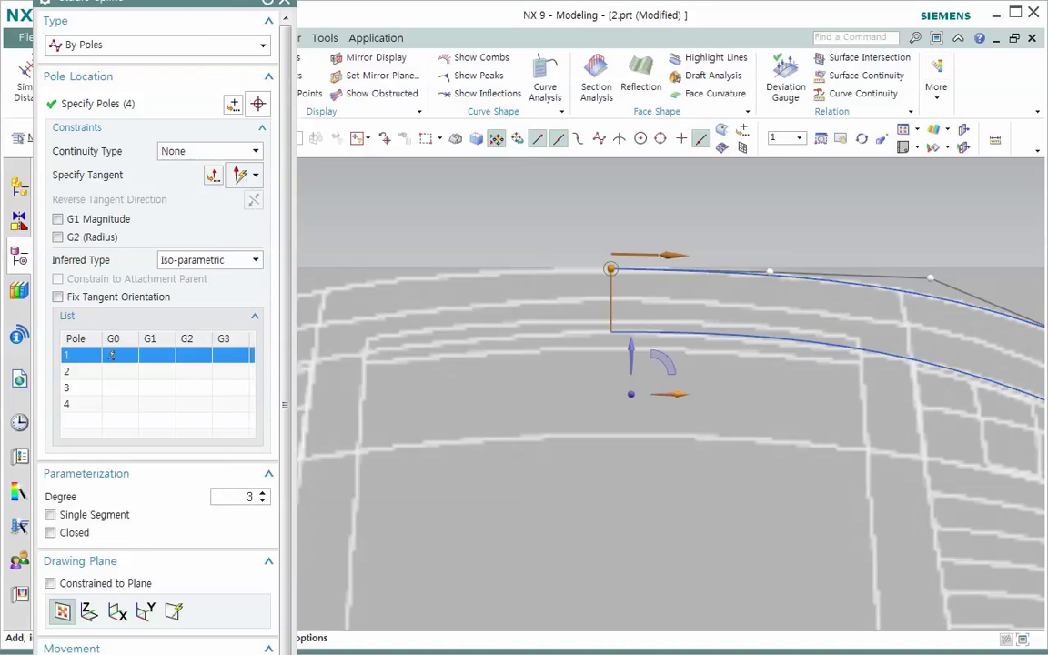
pyautogui.click(284, 2)
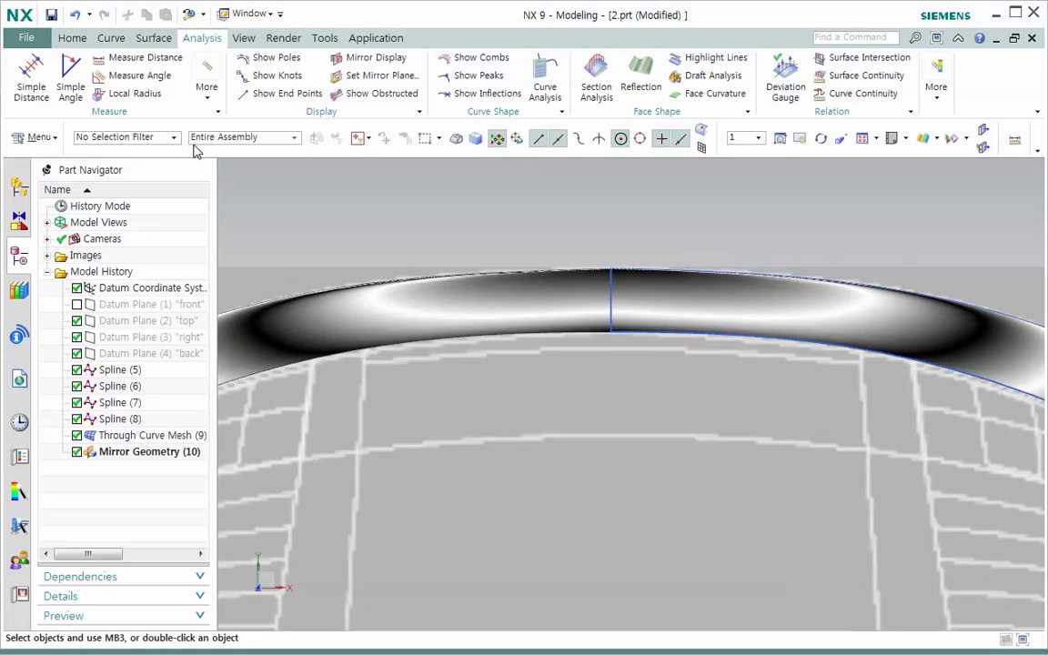
# - Start the Line command with its default settings and turn off the Associative option
pyautogui.click(72, 38)
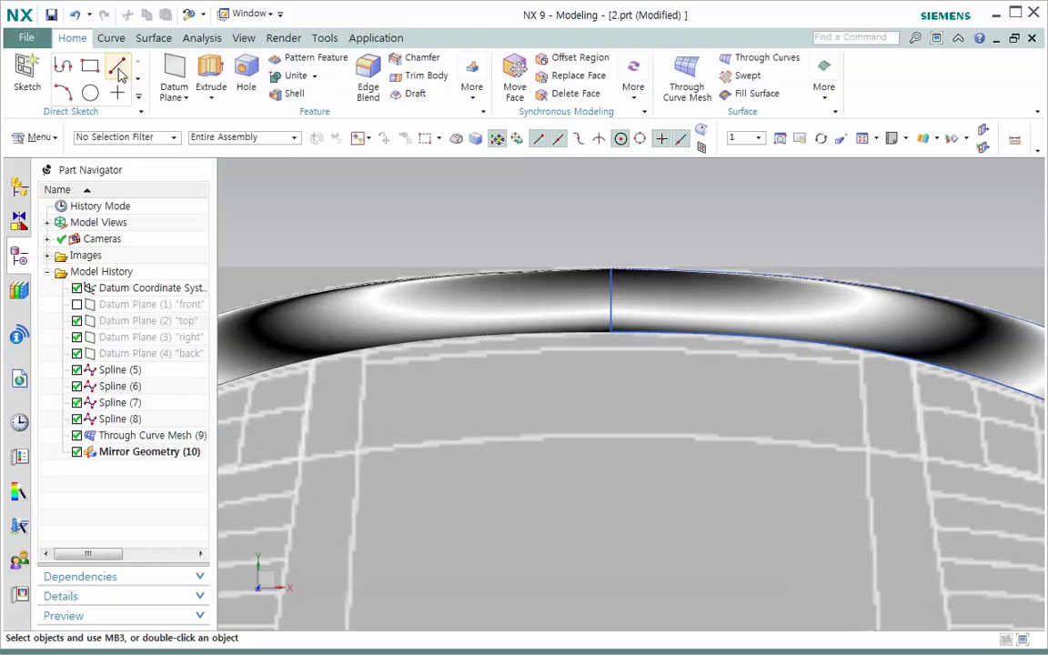
pyautogui.click(114, 41)
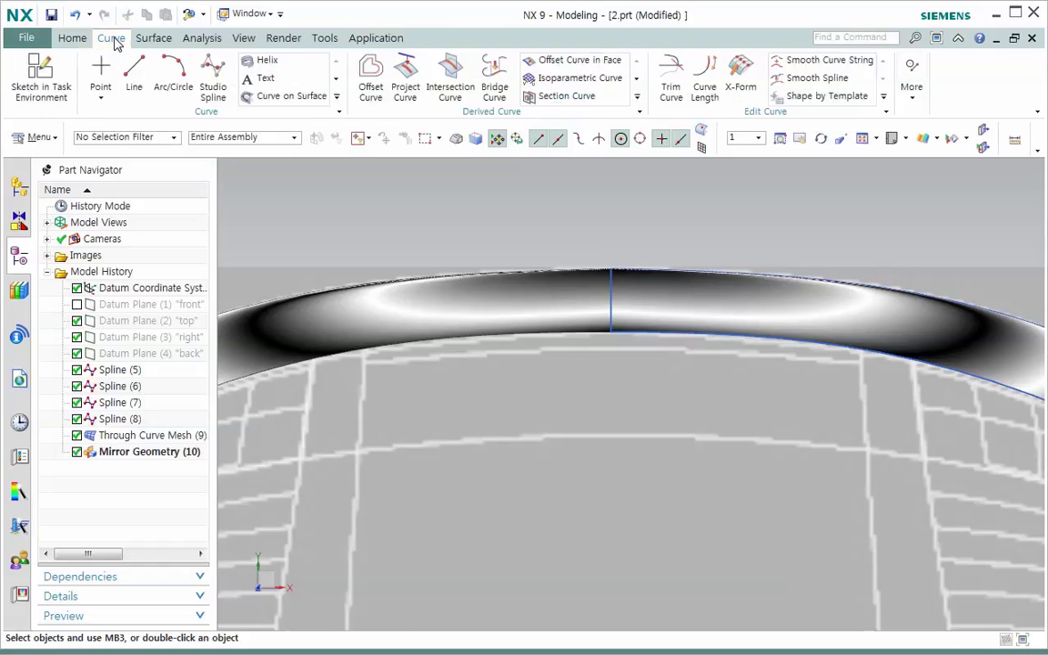
pyautogui.click(141, 71)
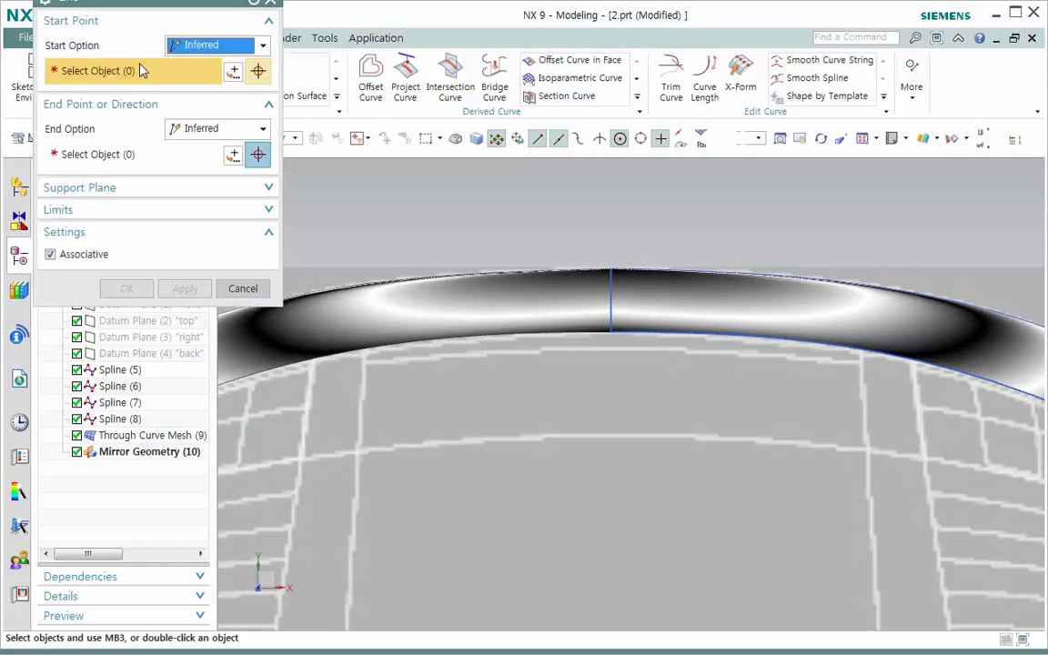
pyautogui.moveTo(193, 5); pyautogui.dragTo(193, 52)
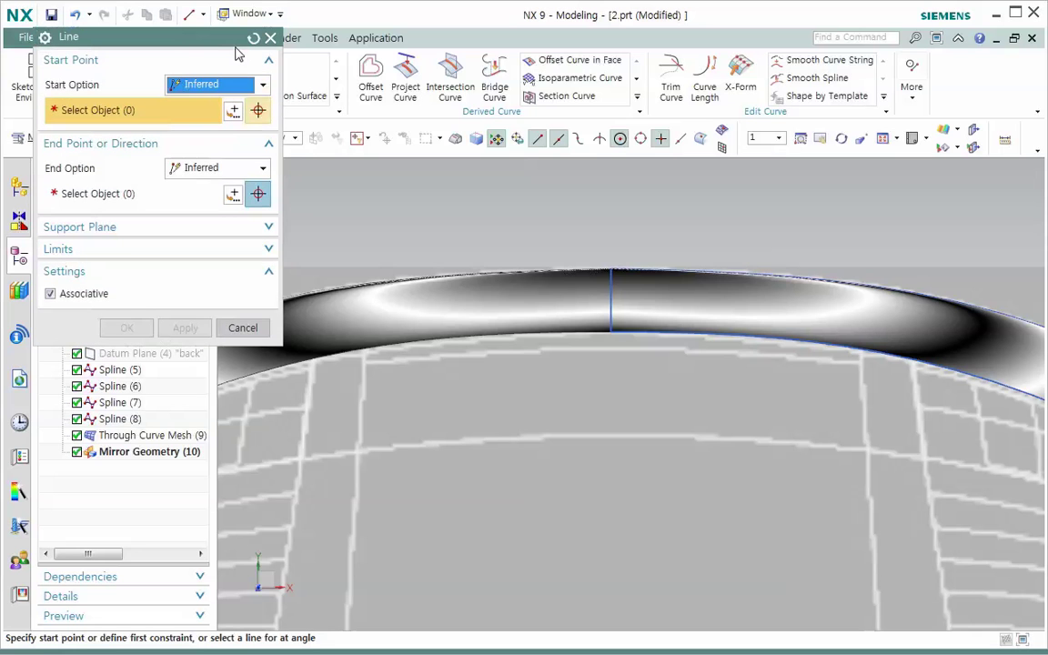
pyautogui.click(254, 40)
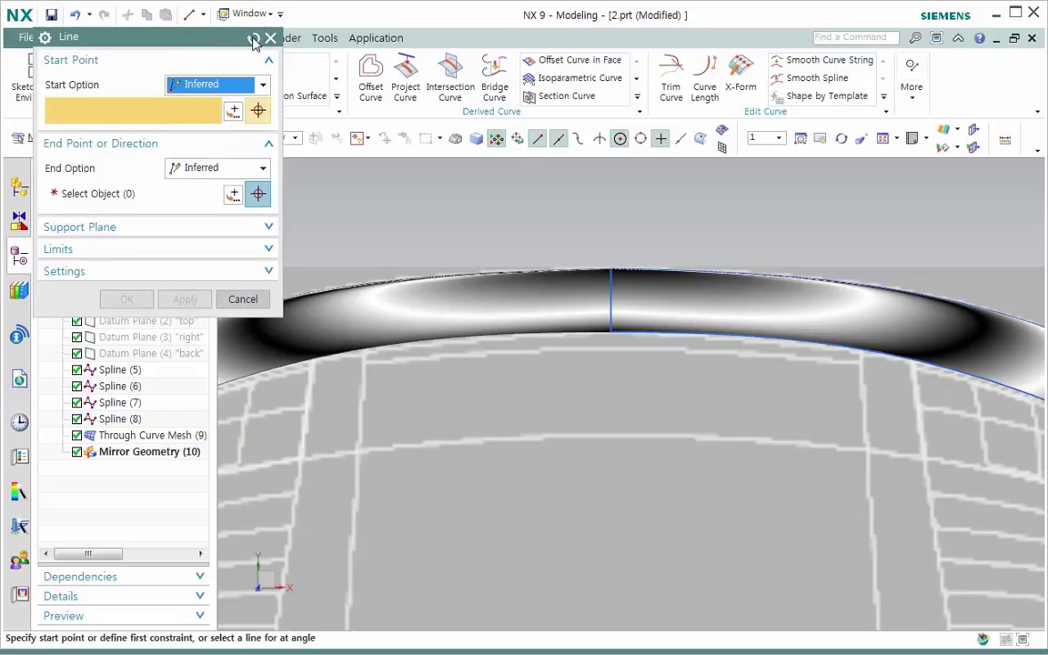
pyautogui.click(166, 273)
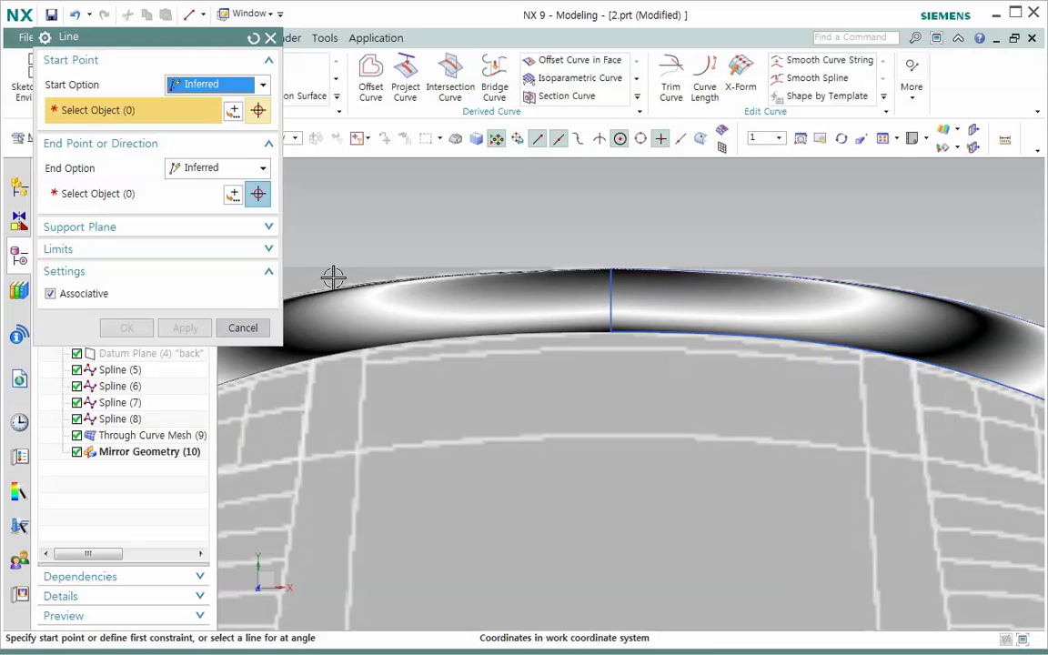
pyautogui.click(50, 295)
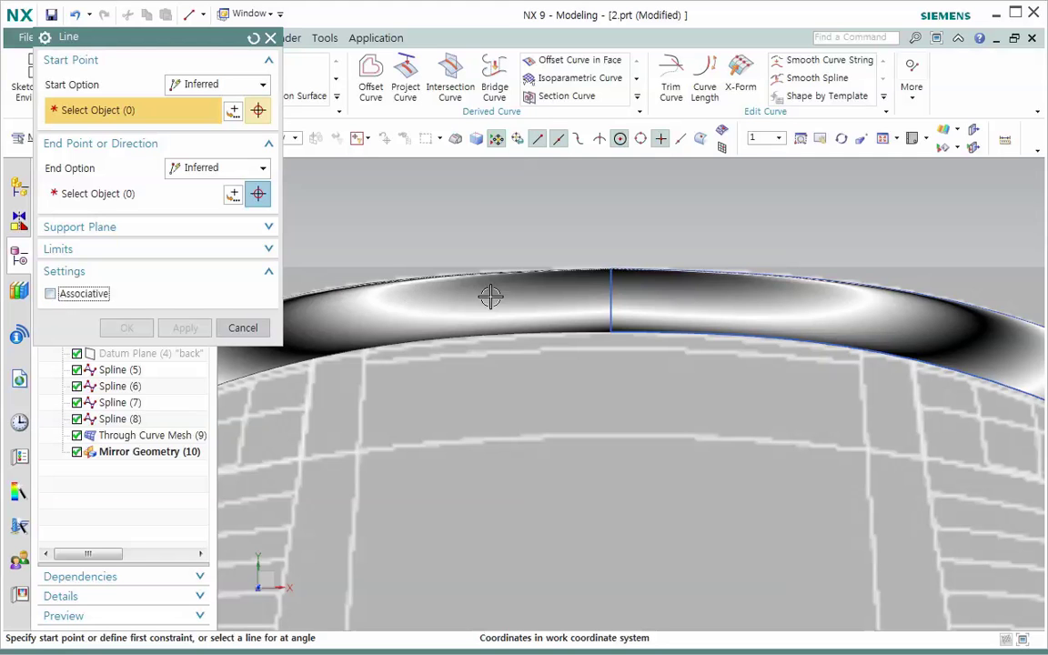
pyautogui.click(623, 283)
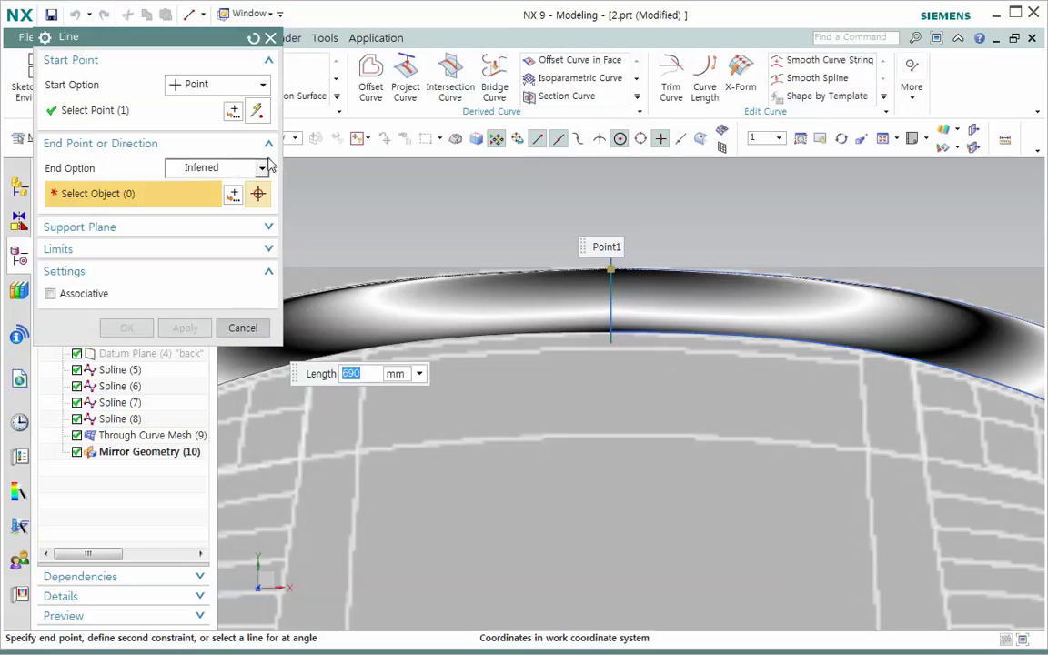
pyautogui.click(254, 37)
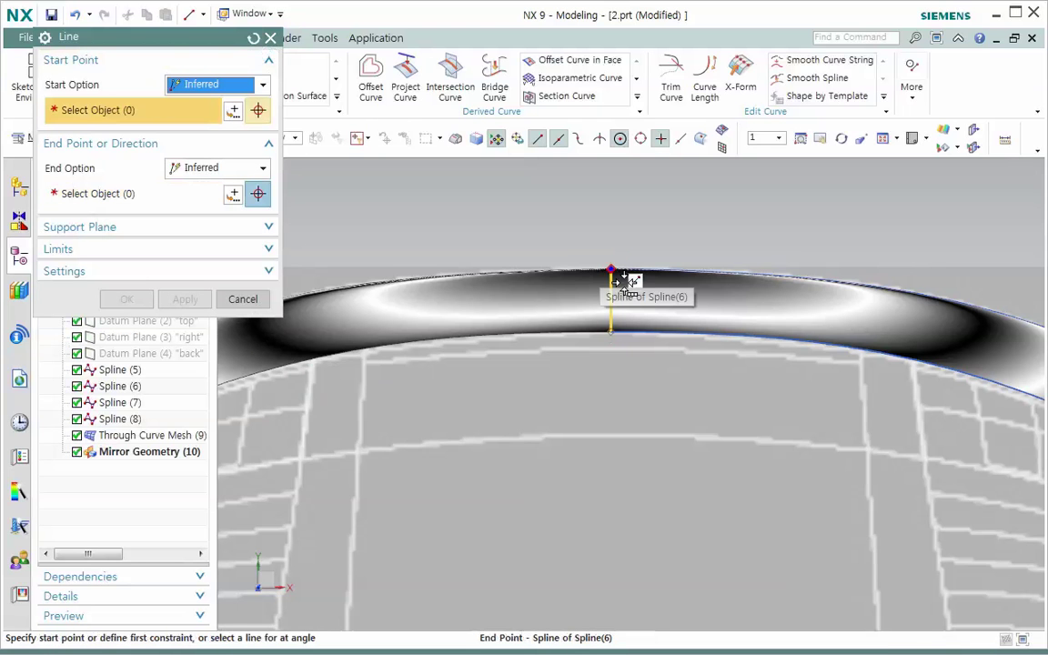
pyautogui.click(624, 275)
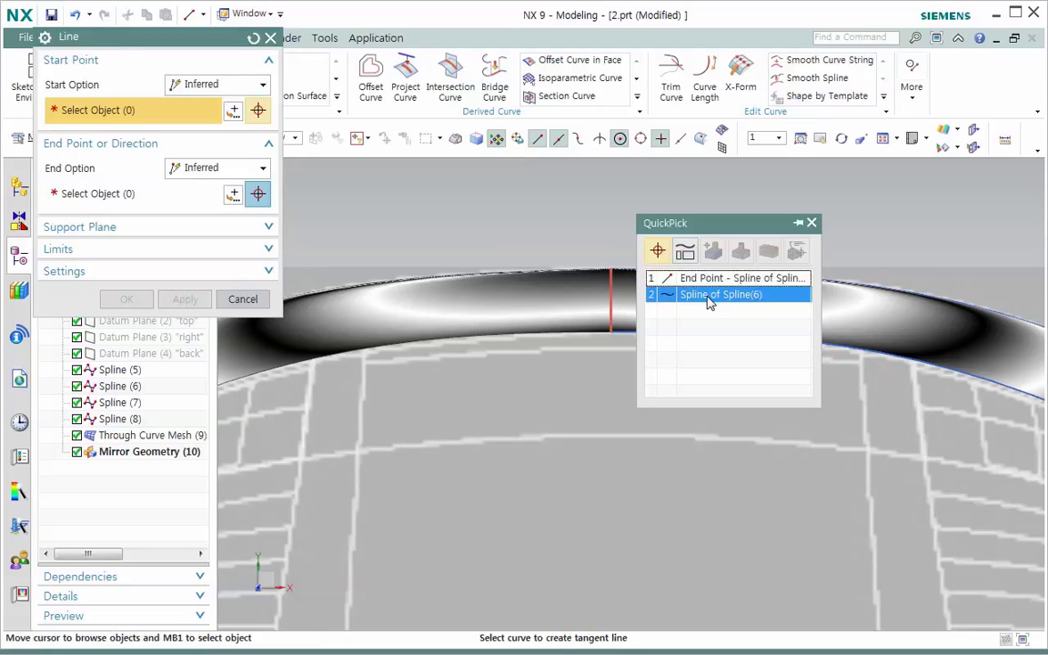
pyautogui.moveTo(728, 225); pyautogui.dragTo(458, 281)
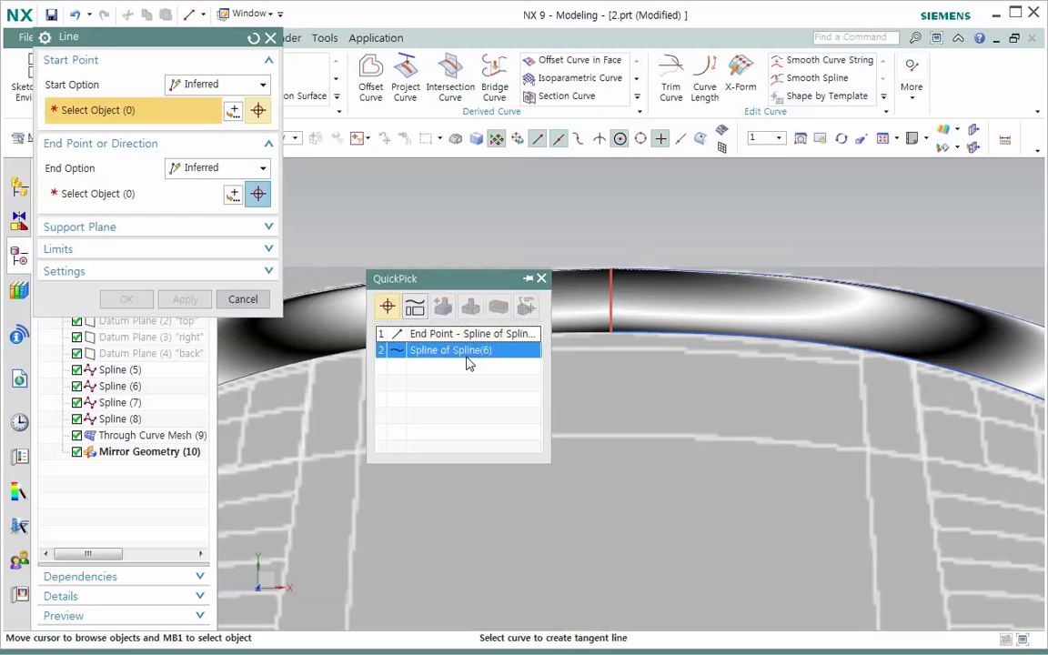
pyautogui.click(540, 278)
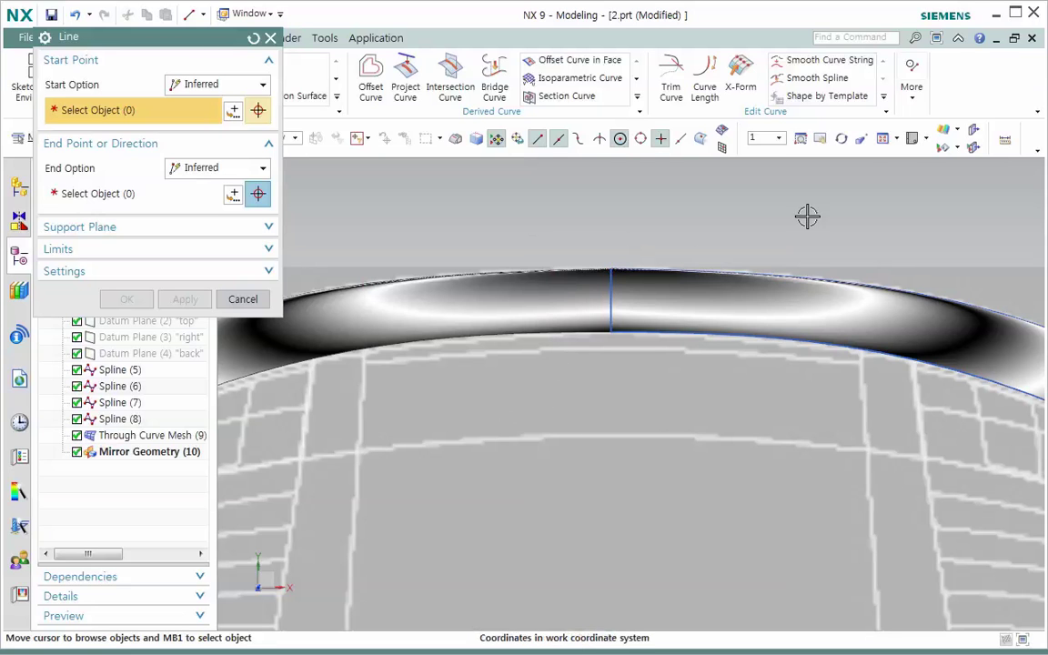
# - In the back view, create a non-associative line along XC from the lower end of the centre-line spline, extending beyond the mirrored surface's side edge
pyautogui.click(925, 139)
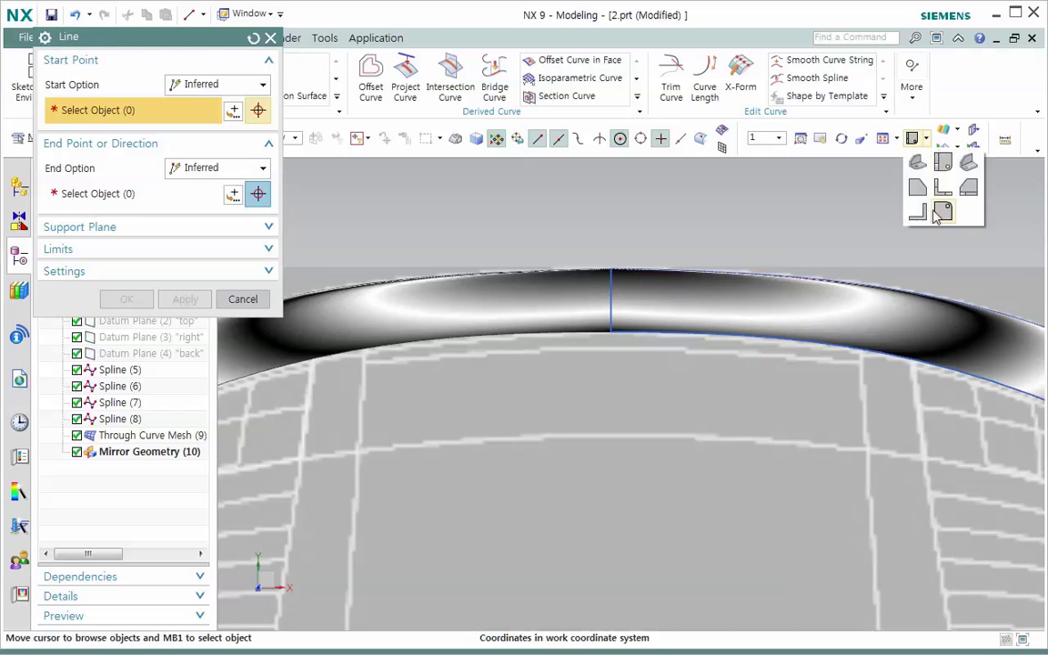
pyautogui.click(851, 193)
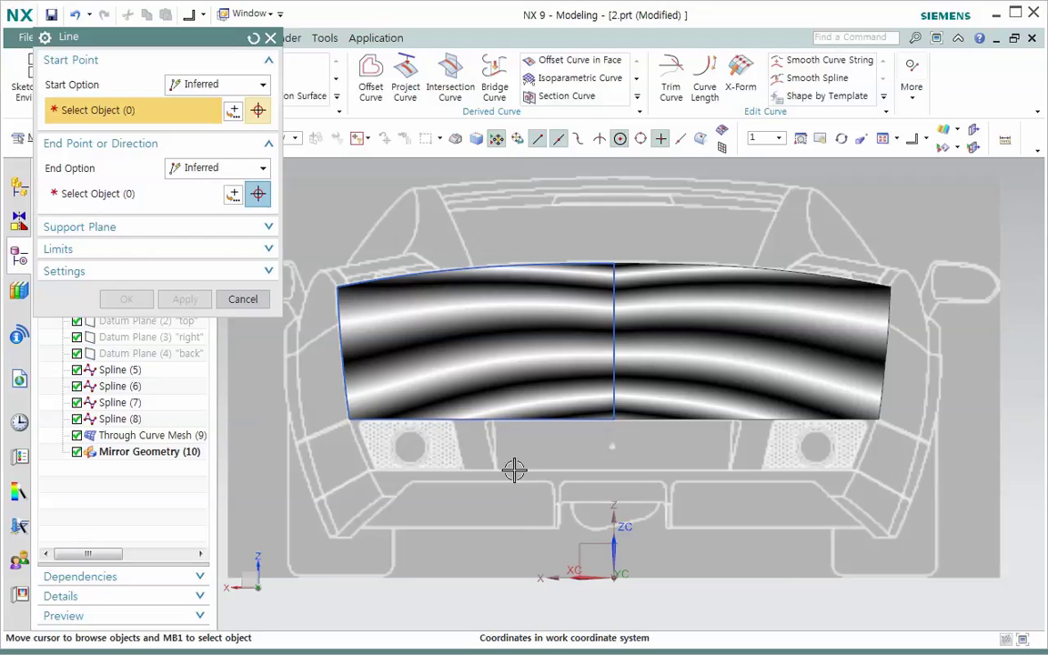
pyautogui.click(254, 42)
pyautogui.click(165, 272)
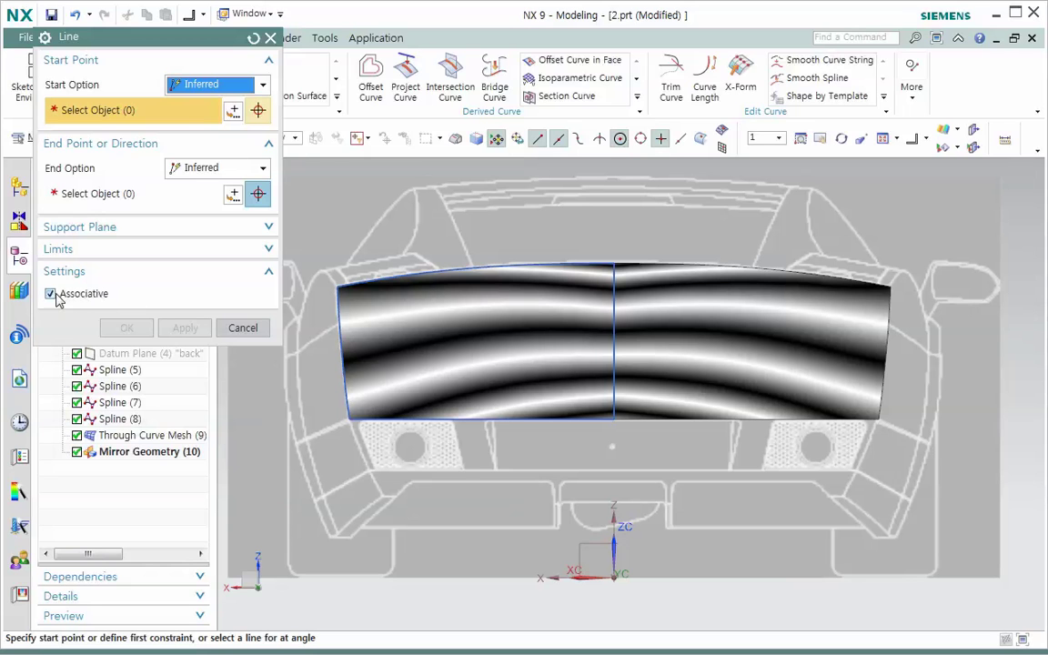
pyautogui.click(51, 295)
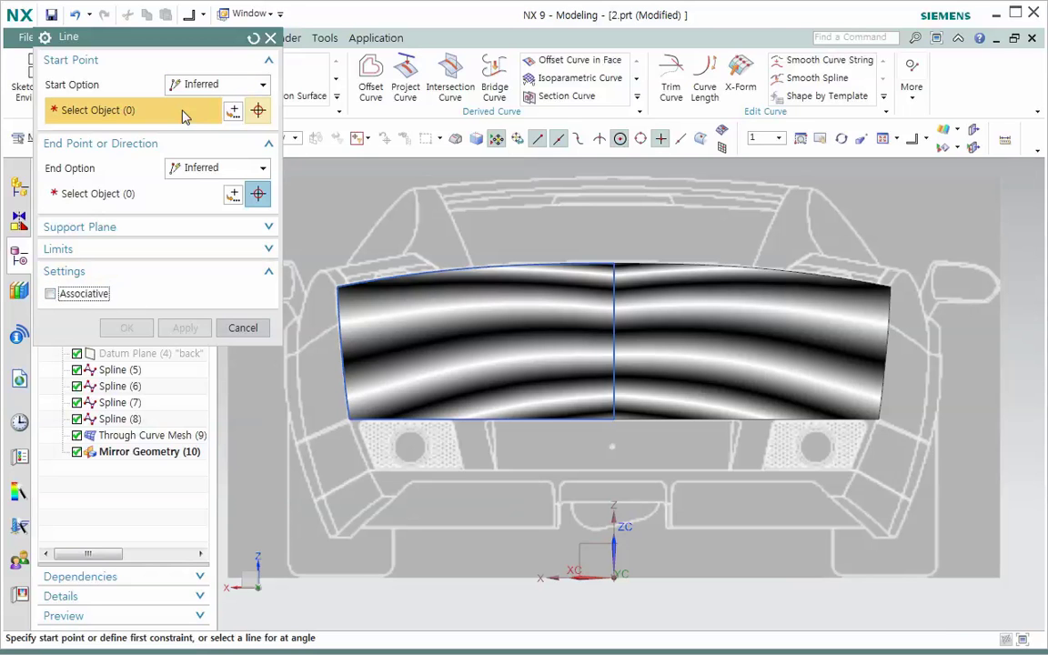
pyautogui.click(623, 432)
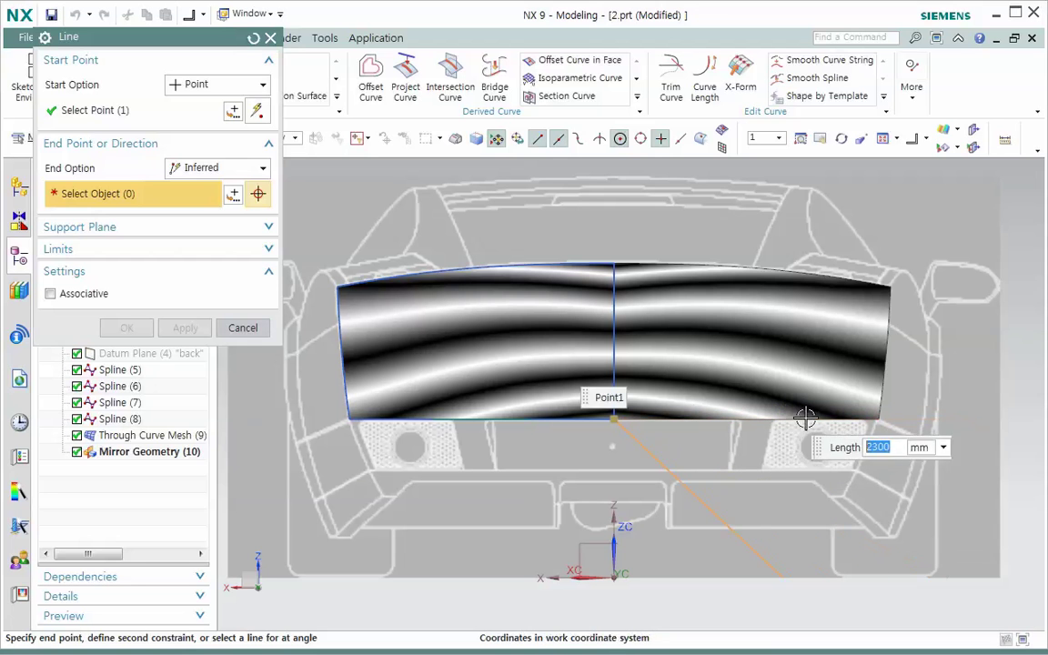
pyautogui.click(992, 428)
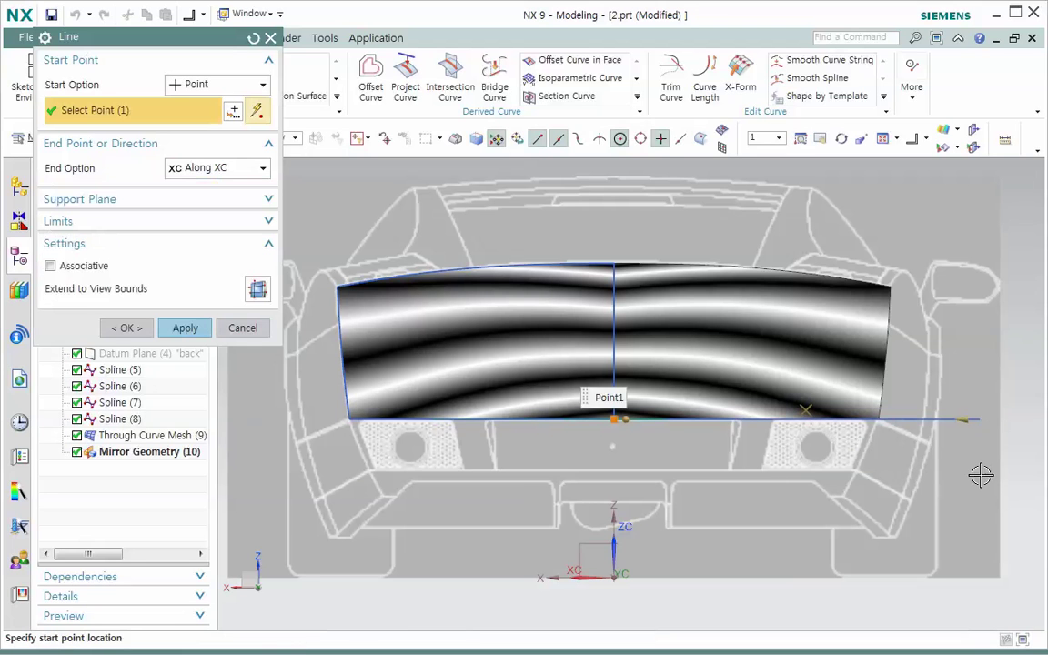
pyautogui.click(136, 333)
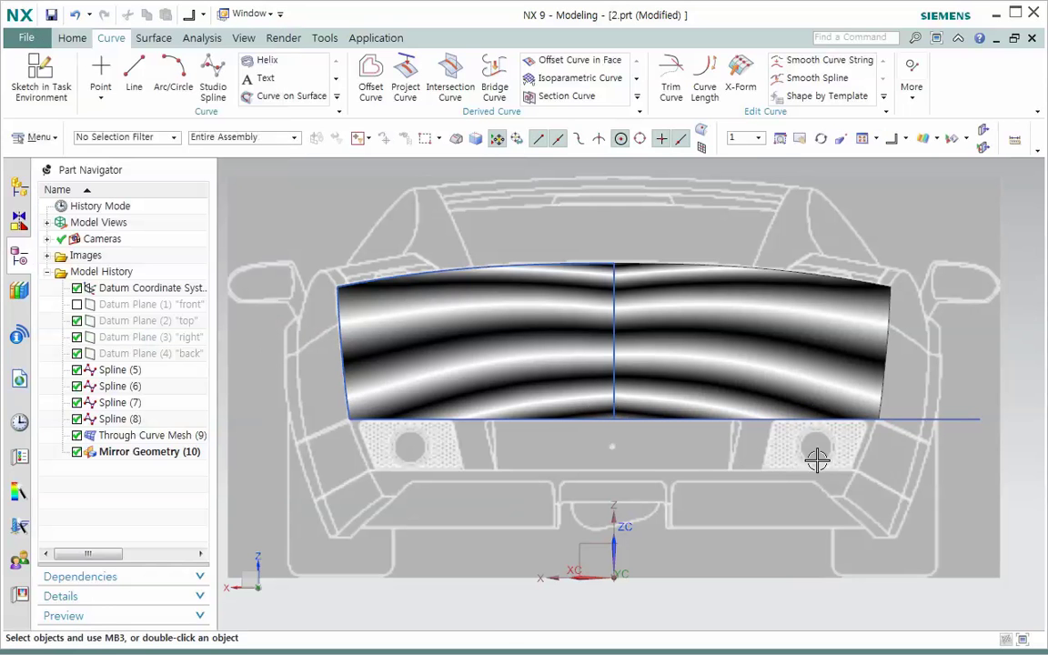
# - Open Spline (7) for editing and show its centre-line start pole in the top view
pyautogui.click(546, 435)
pyautogui.click(546, 435)
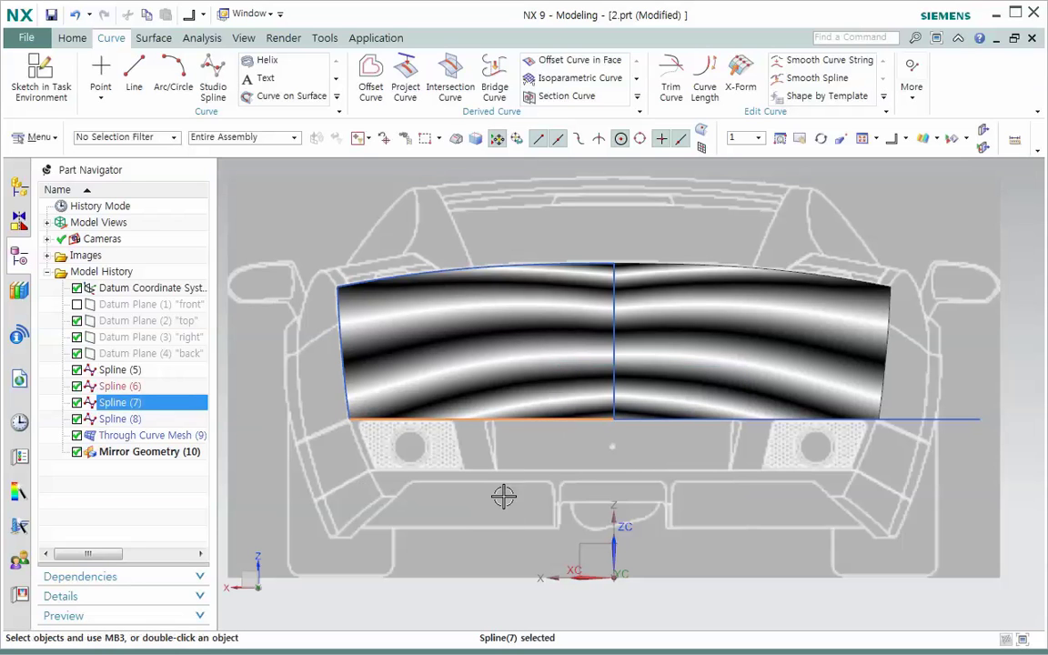
pyautogui.doubleClick(538, 435)
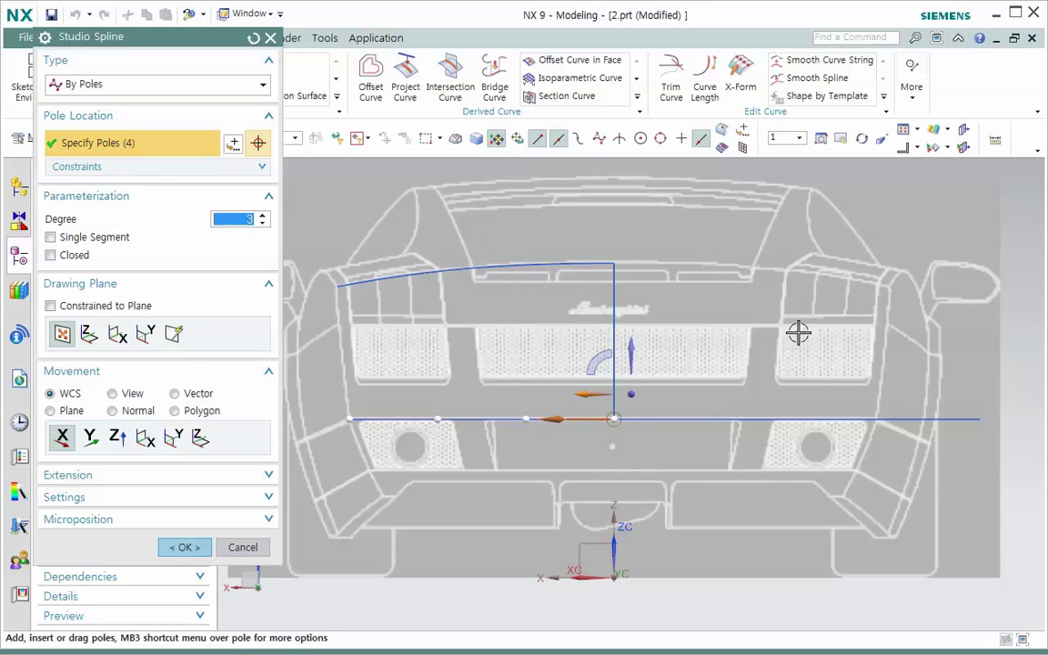
pyautogui.click(918, 151)
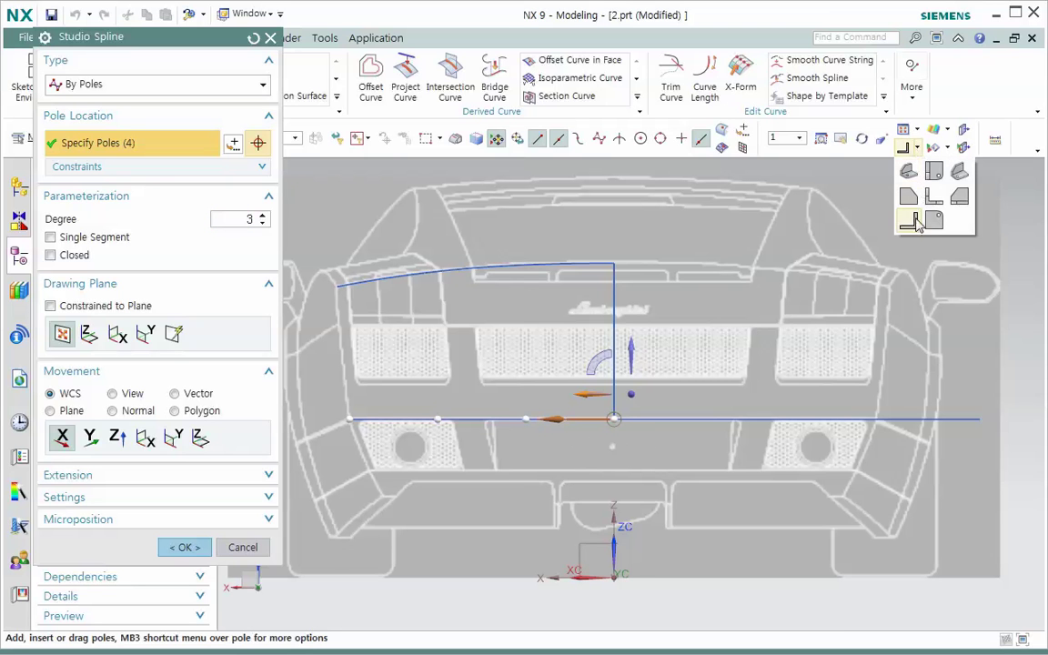
pyautogui.click(936, 193)
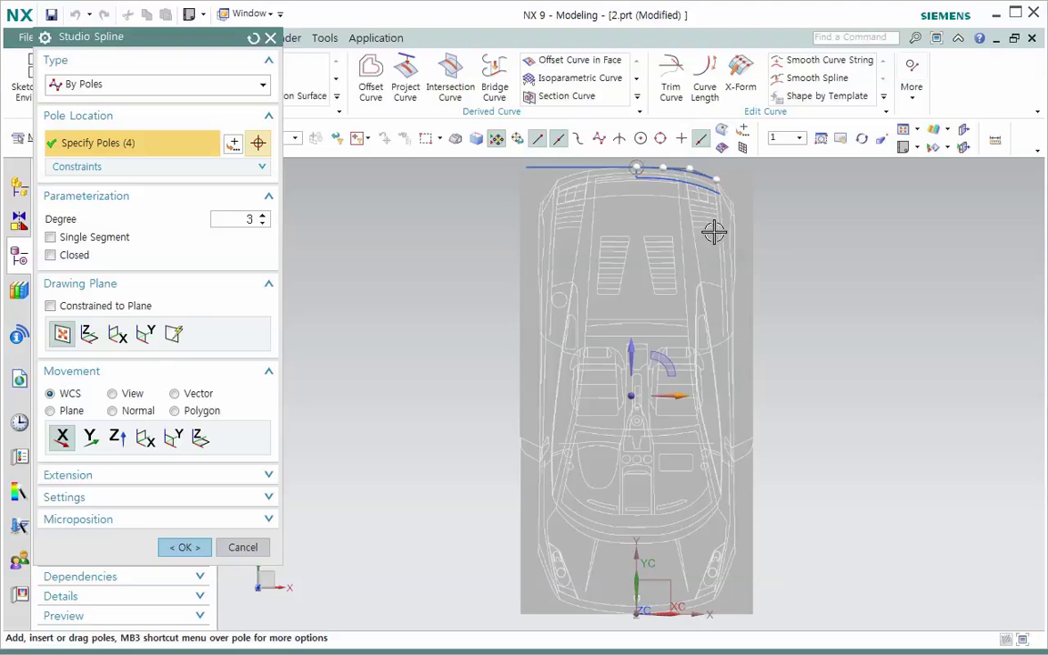
pyautogui.keyDown('shift'); pyautogui.moveTo(695, 260); pyautogui.dragTo(692, 489, button='middle'); pyautogui.keyUp('shift')
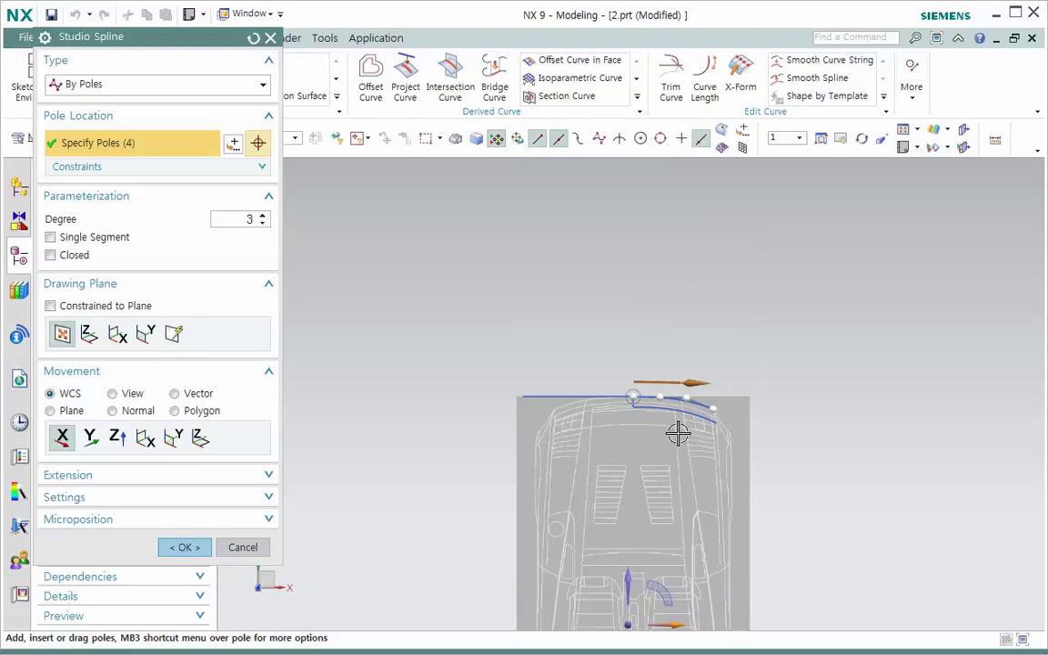
pyautogui.scroll(5, 678, 434)
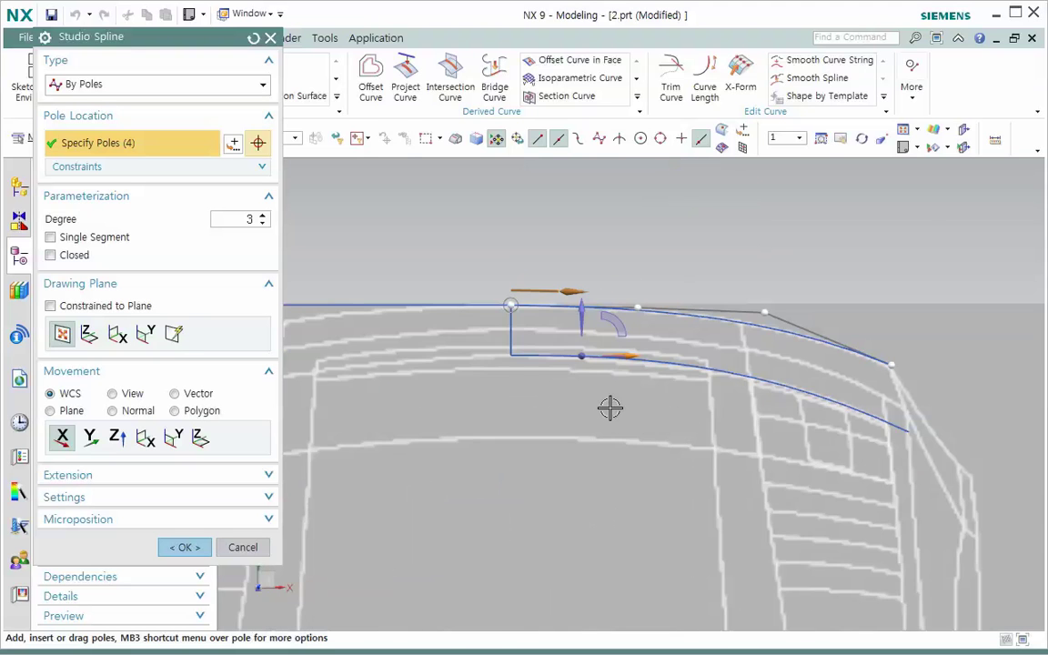
pyautogui.scroll(1, 610, 407)
# - Try a G1 constraint on pole 1 of Spline (7), and undo it
pyautogui.moveTo(499, 297)
pyautogui.mouseDown()
pyautogui.moveTo(542, 316)
pyautogui.moveTo(494, 297)
pyautogui.mouseUp()
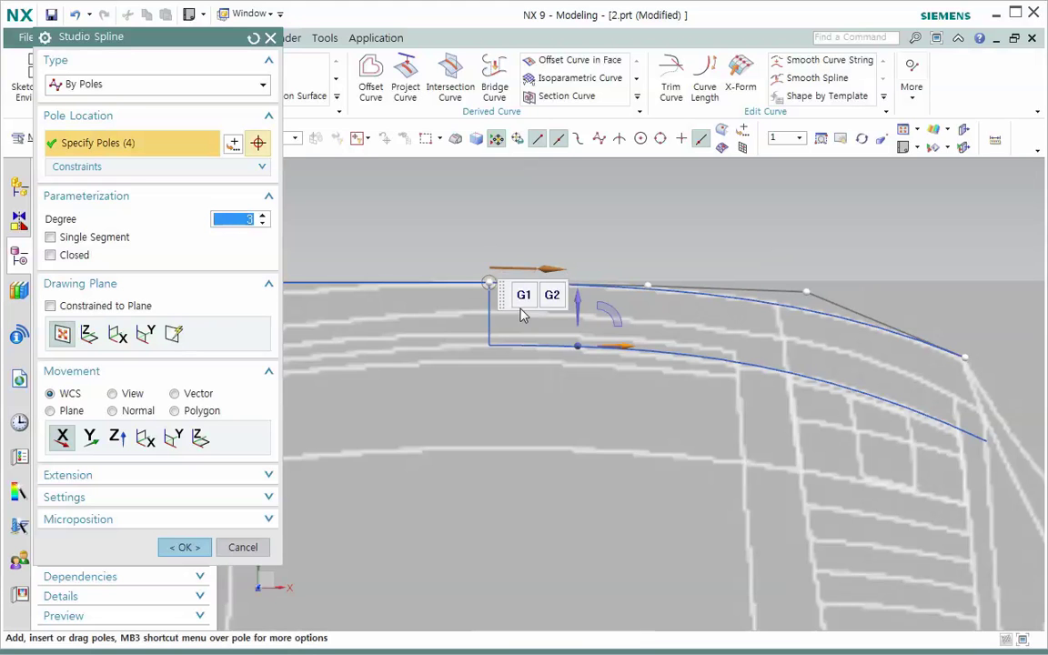
pyautogui.click(524, 297)
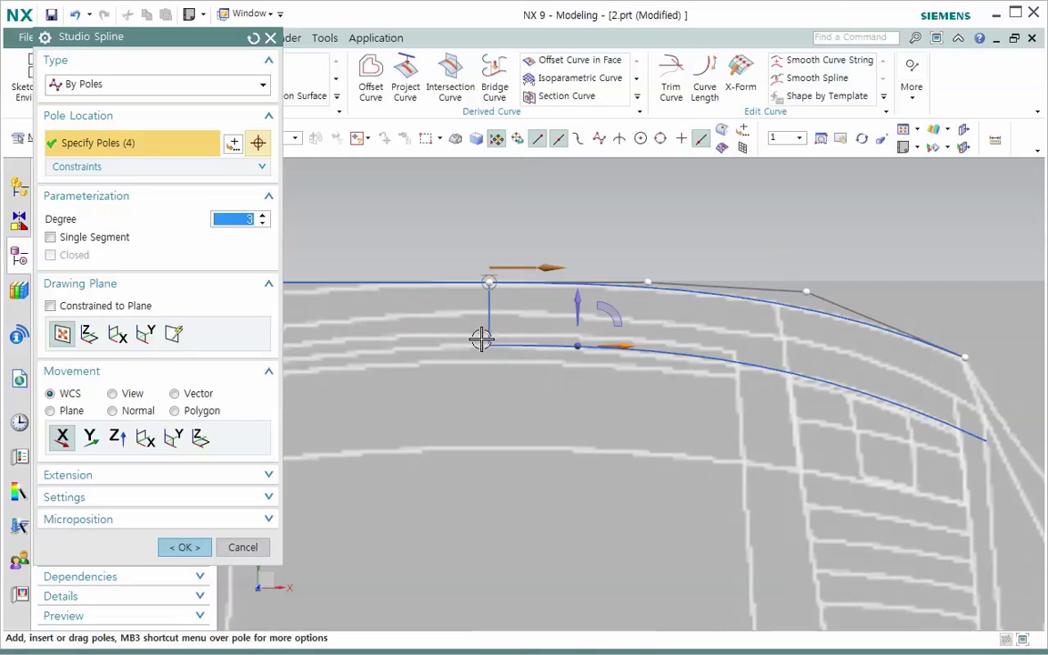
pyautogui.hotkey('ctrl', 'z')
# - Apply G1 to pole 1 of Spline (7) again, inspect the resulting curve shape, and undo the constraint
pyautogui.rightClick(510, 293)
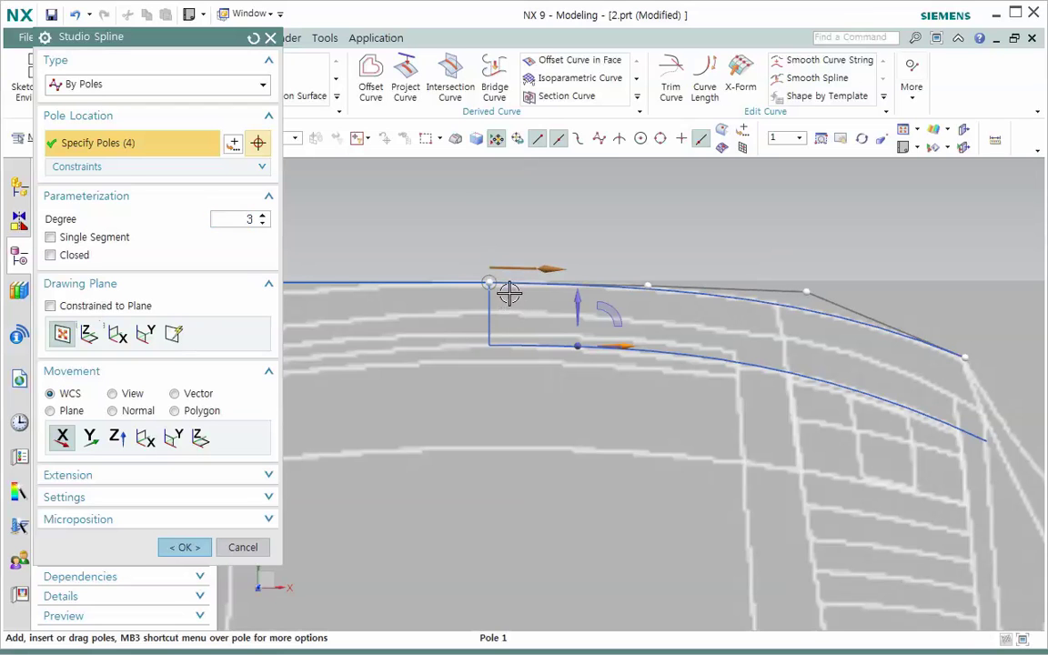
pyautogui.moveTo(510, 293)
pyautogui.mouseDown()
pyautogui.moveTo(557, 295)
pyautogui.moveTo(451, 286)
pyautogui.moveTo(517, 292)
pyautogui.moveTo(508, 302)
pyautogui.mouseUp()
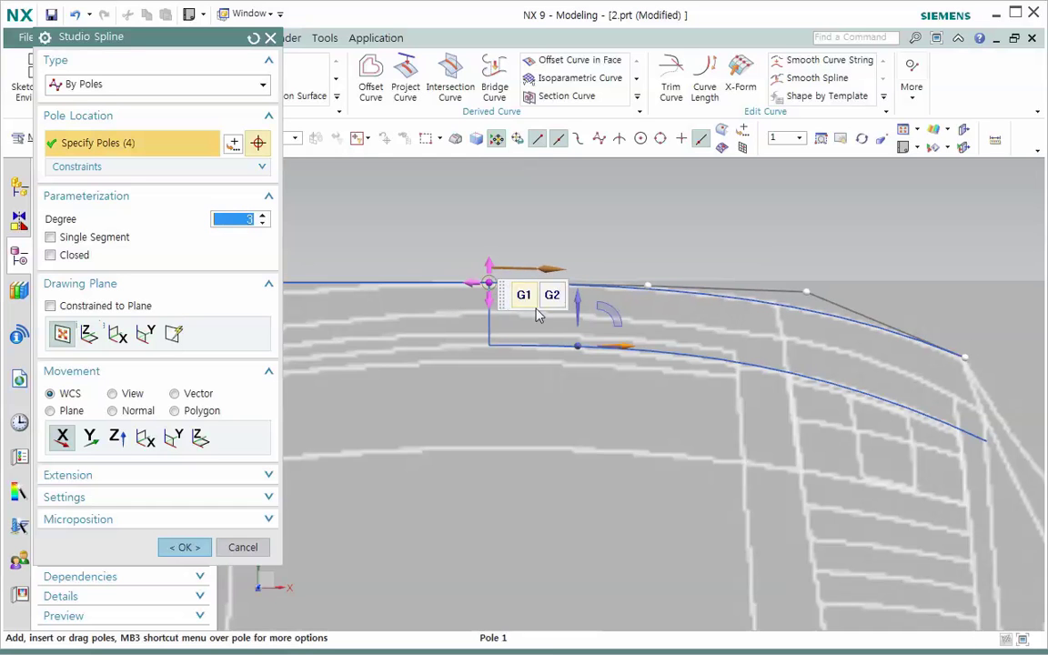
pyautogui.click(531, 301)
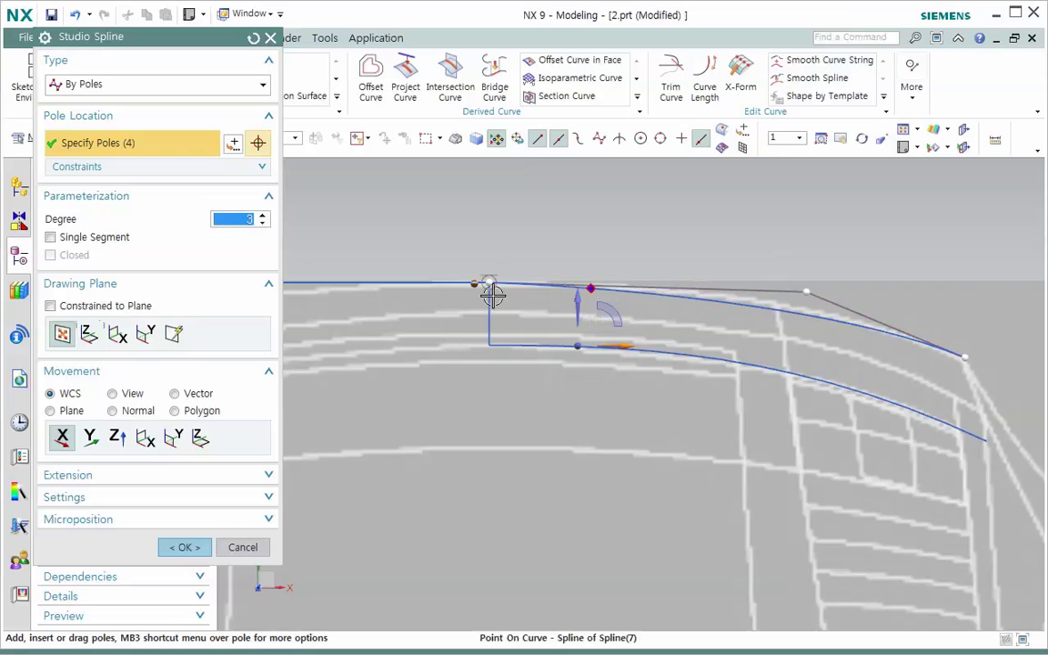
pyautogui.scroll(2, 756, 339)
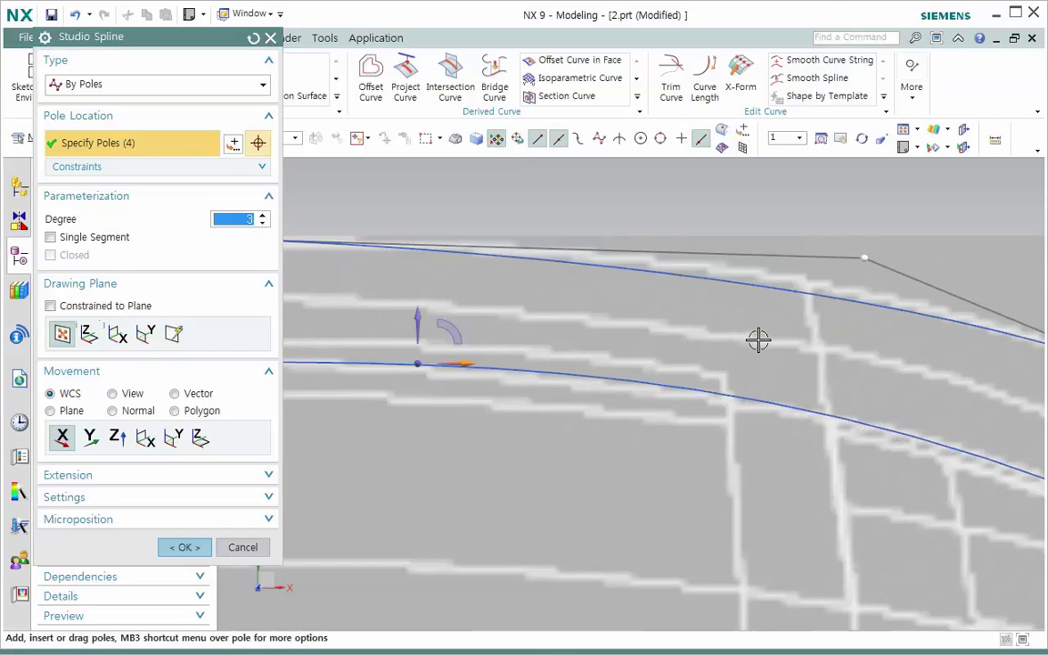
pyautogui.scroll(-3, 756, 340)
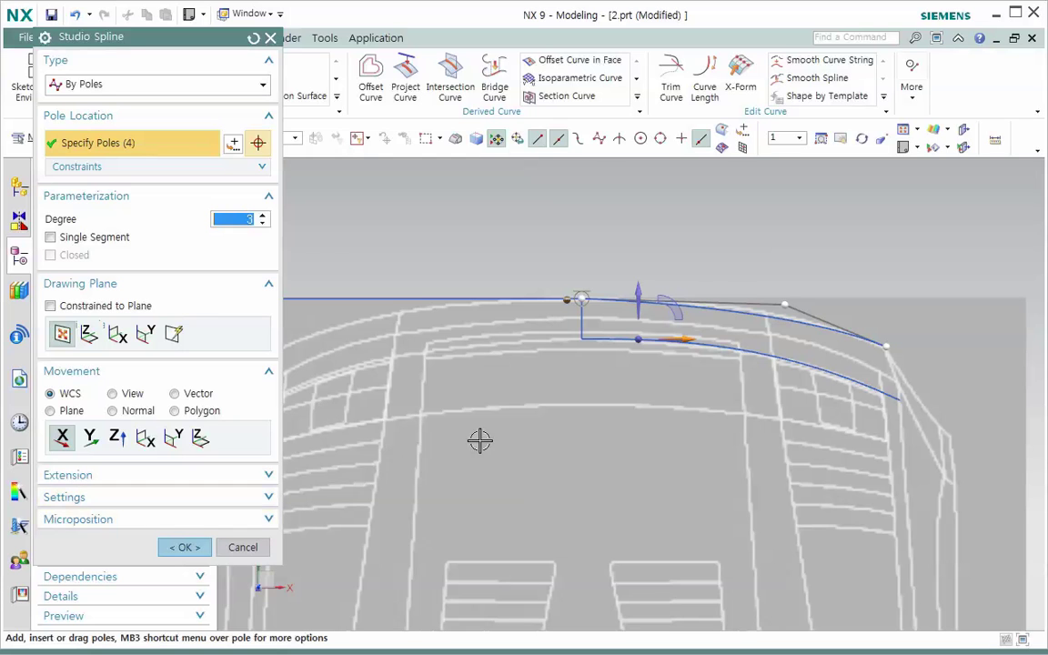
pyautogui.hotkey('ctrl', 'z')
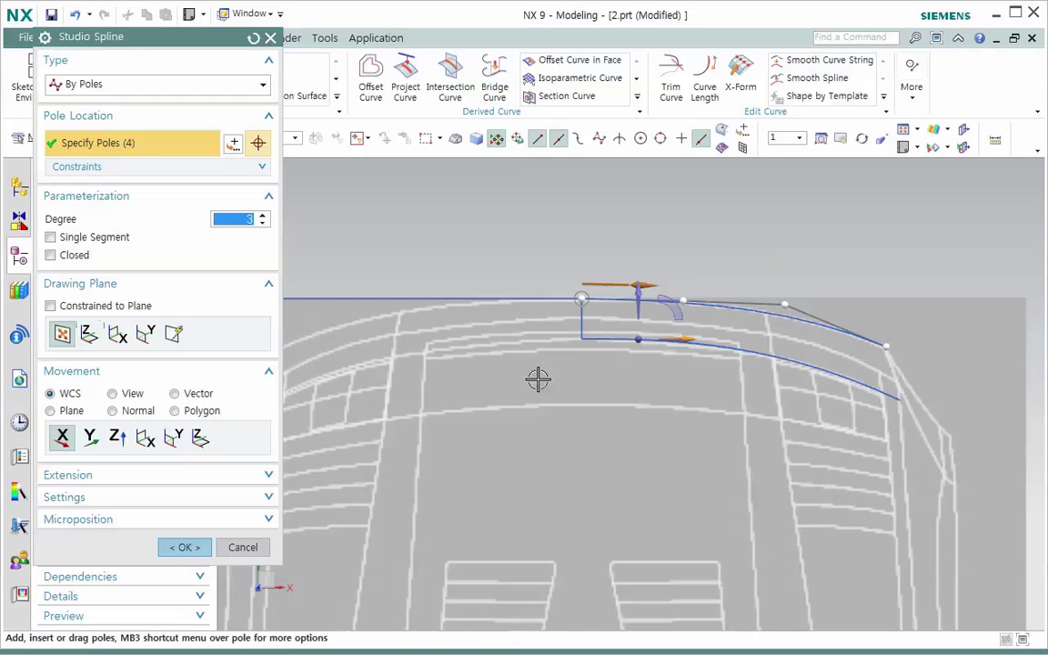
# - Set the pole movement to View, apply a G1 constraint to centre-line pole 1 of Spline (7), and finish the spline edit
pyautogui.click(112, 394)
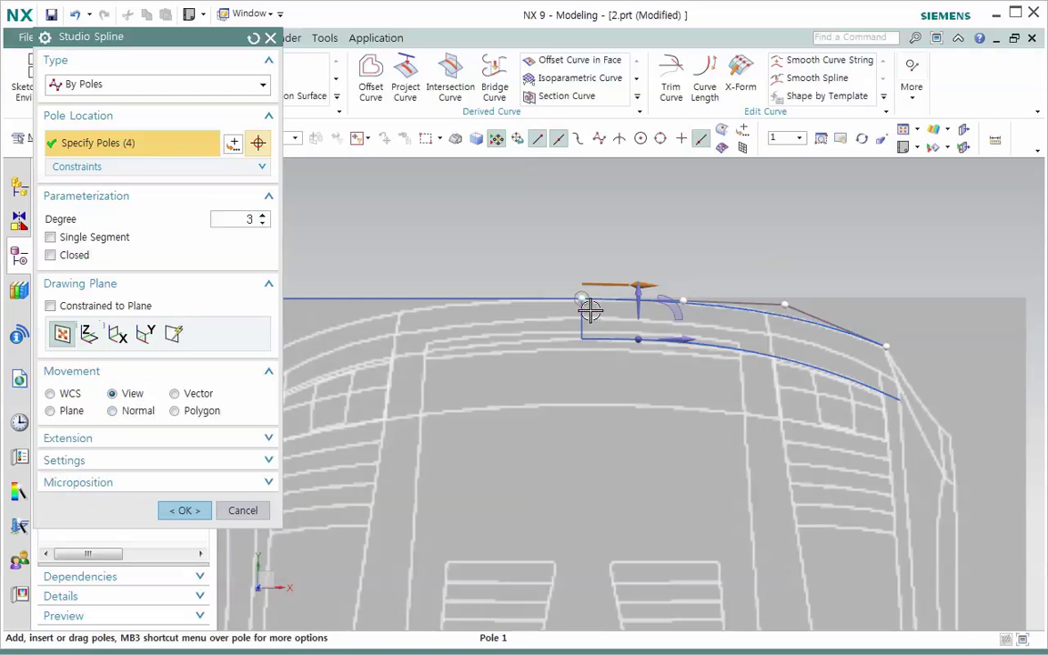
pyautogui.moveTo(590, 310)
pyautogui.mouseDown()
pyautogui.moveTo(594, 282)
pyautogui.moveTo(588, 307)
pyautogui.mouseUp()
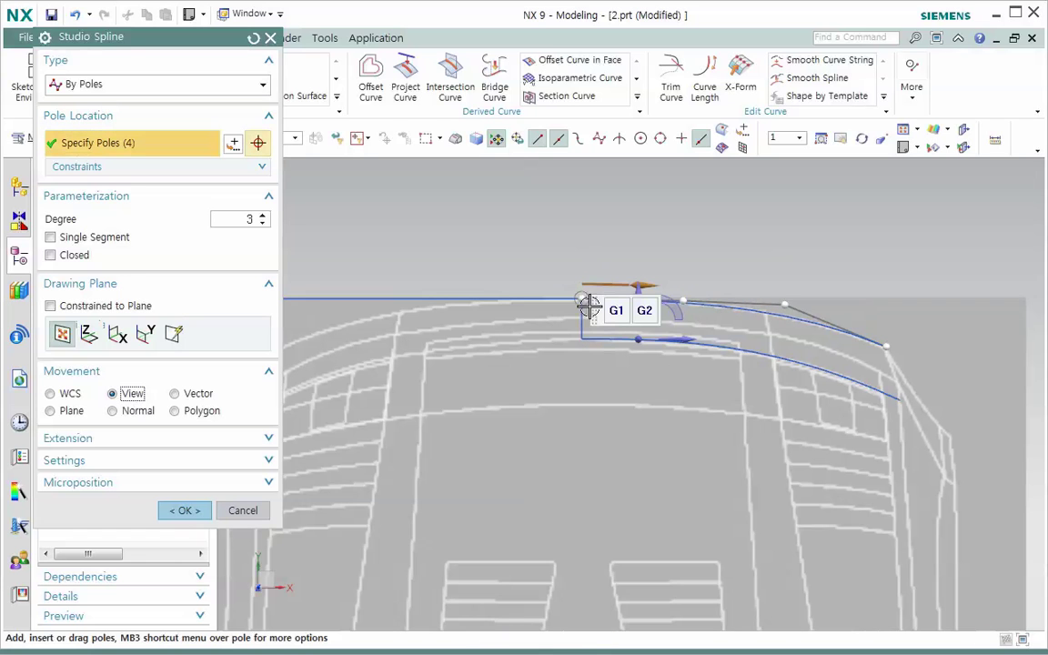
pyautogui.click(614, 316)
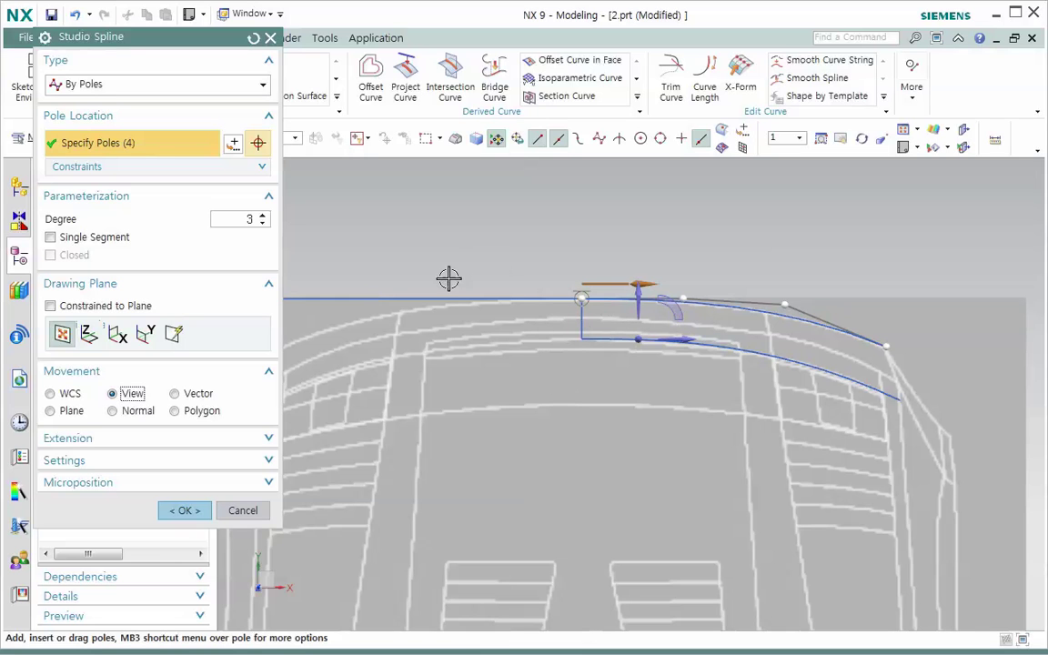
pyautogui.click(185, 511)
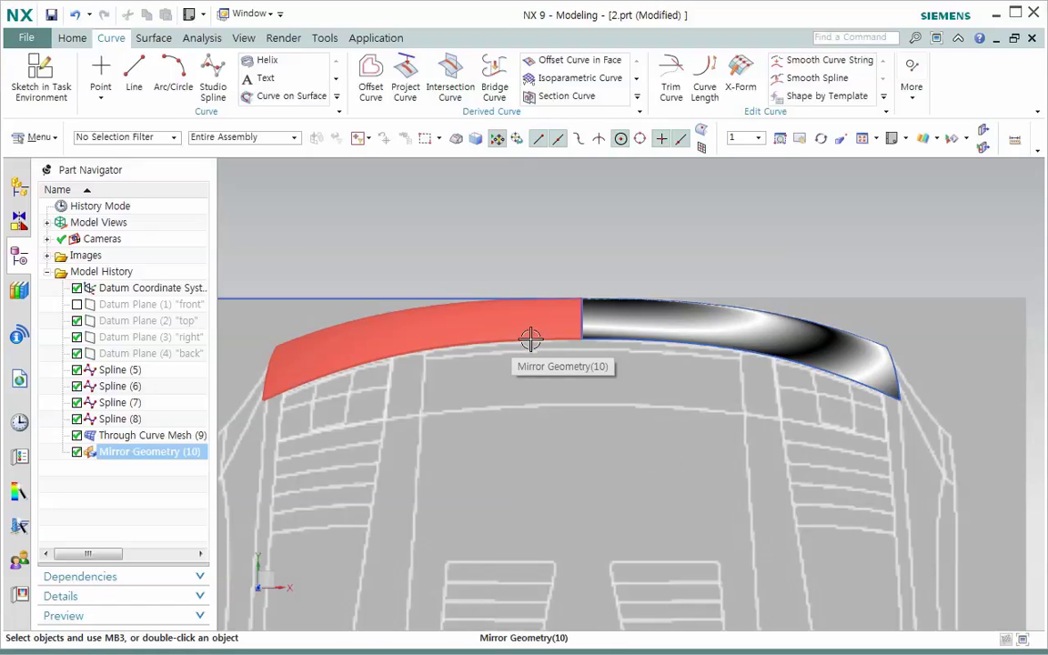
# - Suppress Mirror Geometry (10) and select the reference line running along XC from the centre line
pyautogui.click(78, 452)
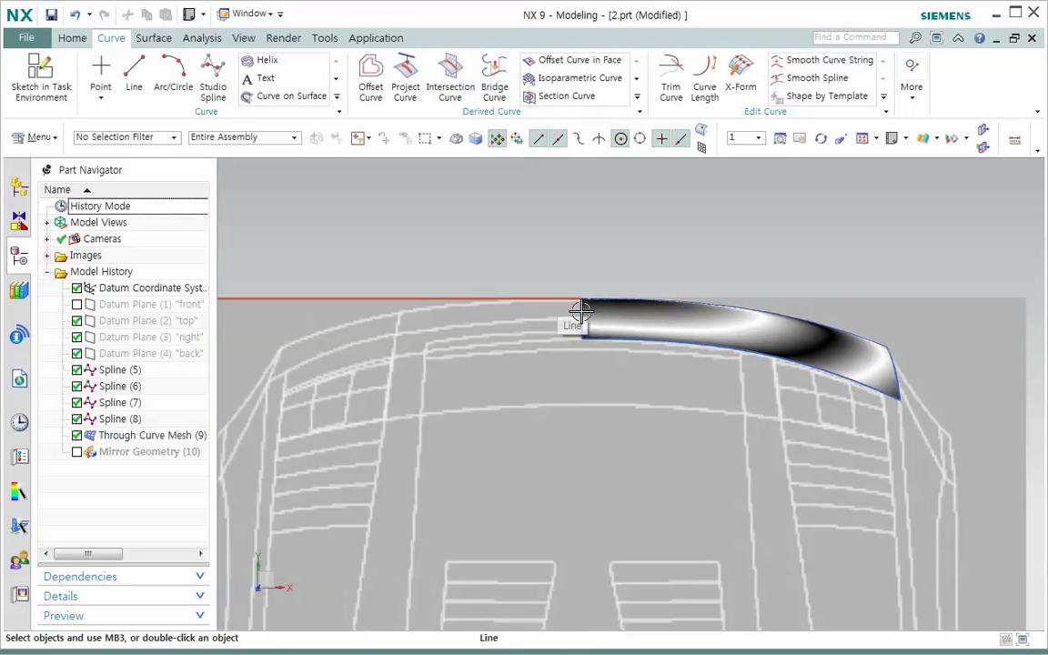
pyautogui.click(436, 301)
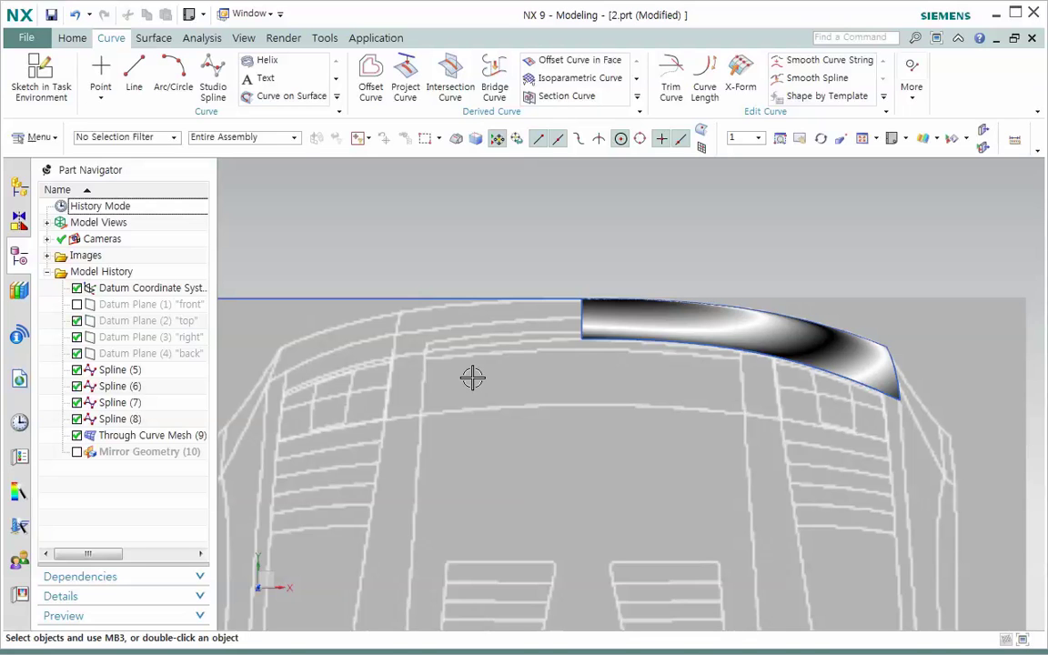
pyautogui.click(466, 303)
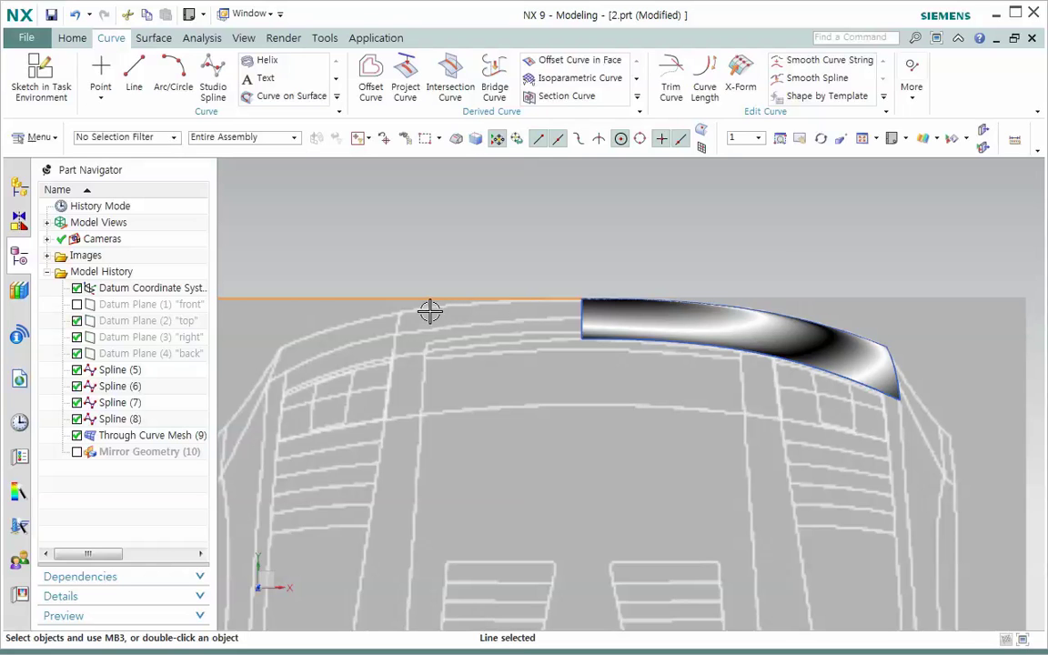
pyautogui.click(488, 260)
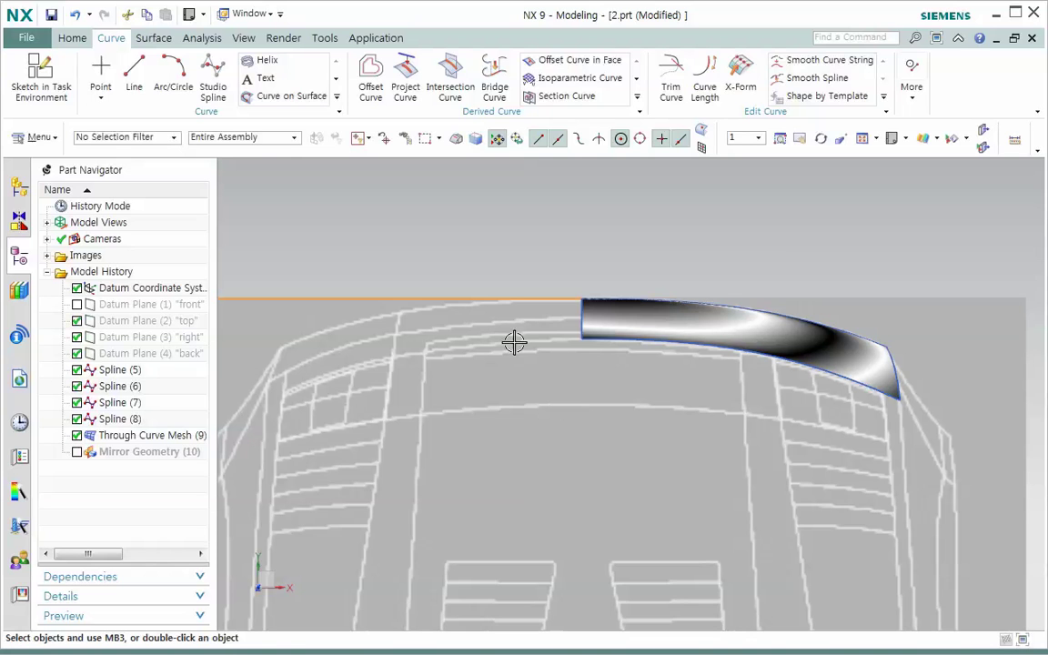
# - Extrude the surface's centre-line boundary curve 90 mm along negative XC, away from the surface, and display the model with Studio rendering
pyautogui.click(157, 38)
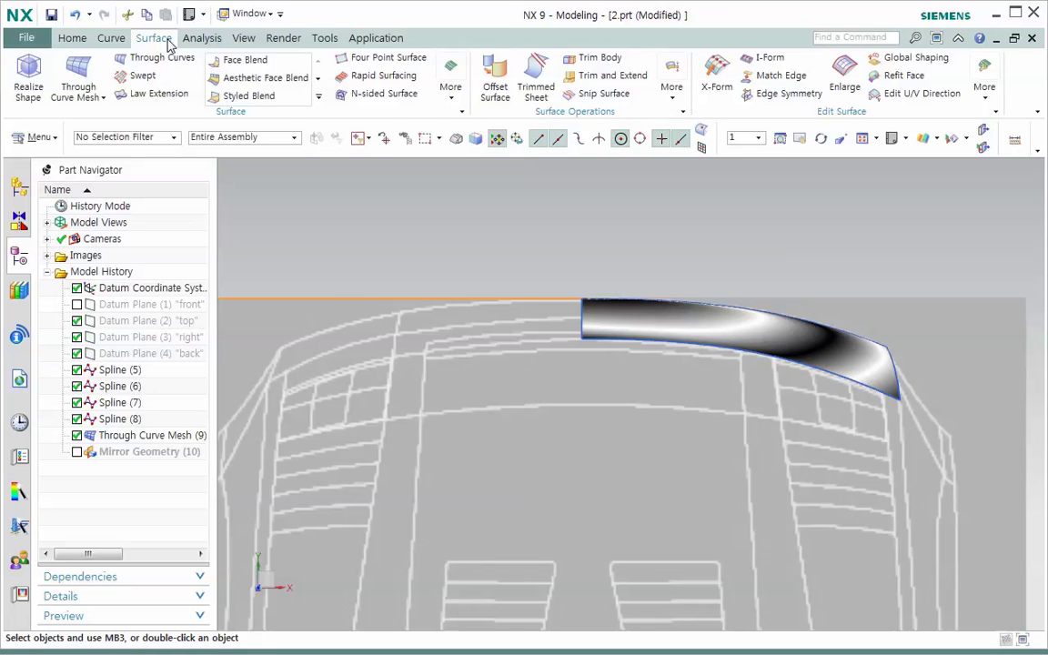
pyautogui.click(73, 38)
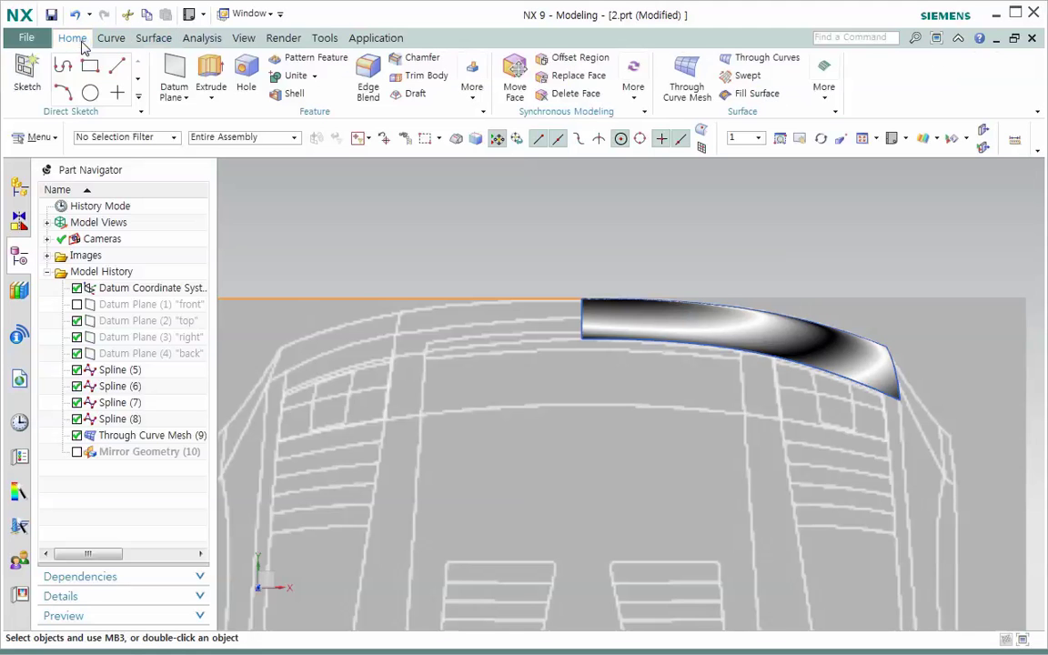
pyautogui.click(210, 72)
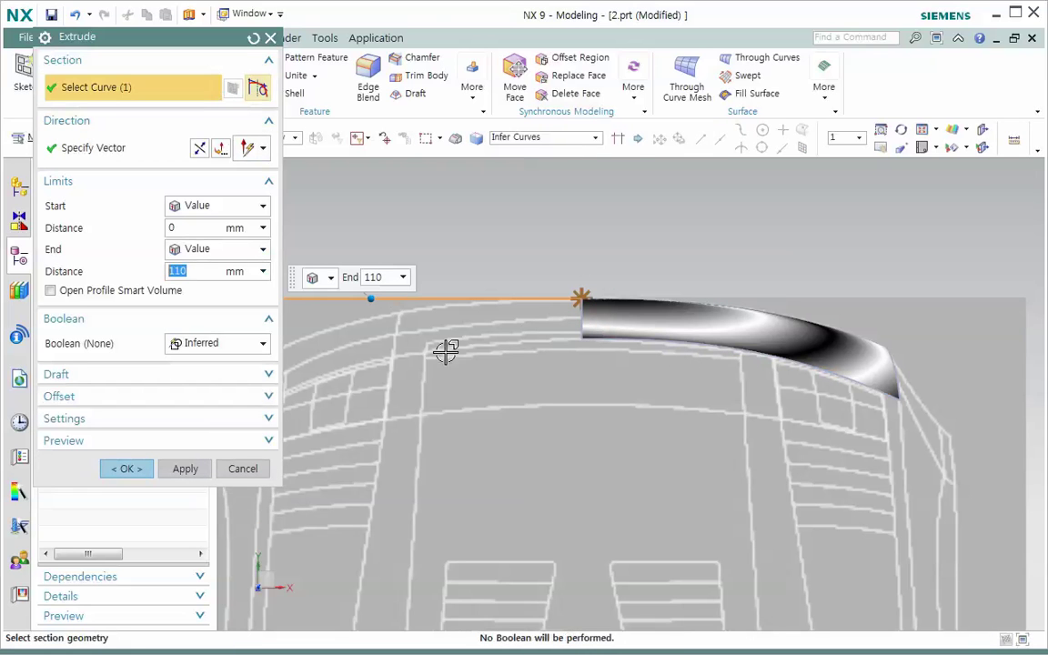
pyautogui.click(254, 38)
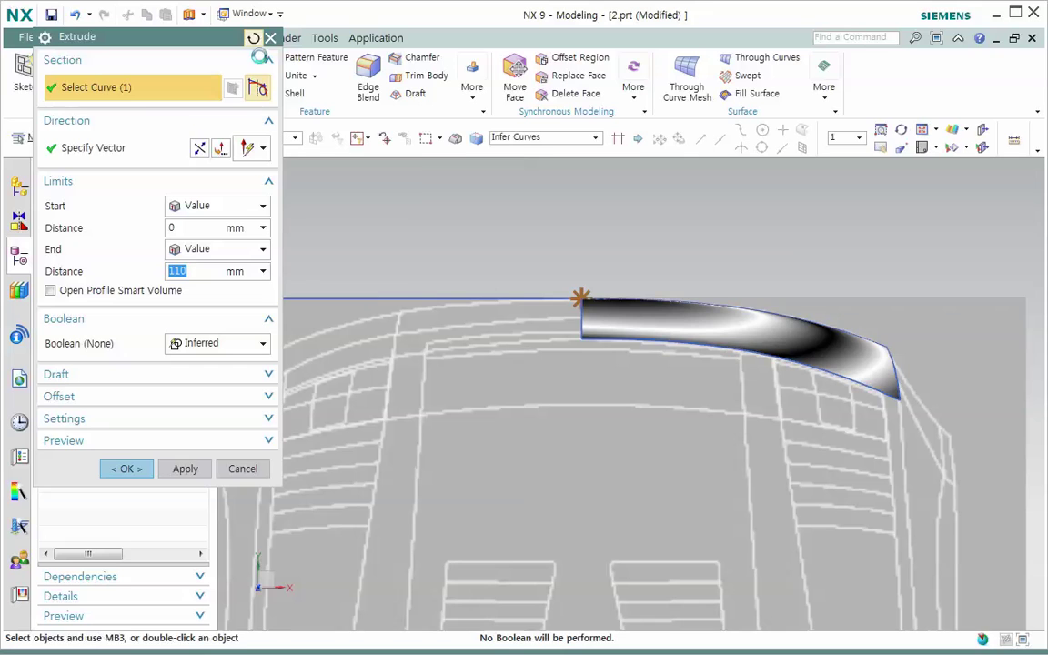
pyautogui.click(596, 322)
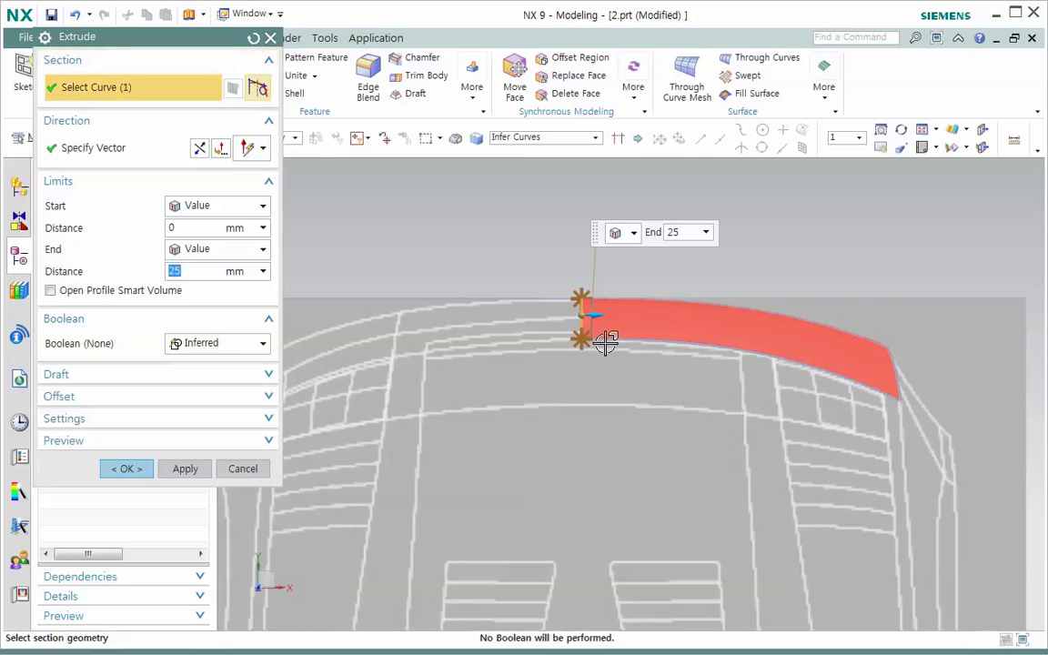
pyautogui.moveTo(604, 327); pyautogui.dragTo(562, 325)
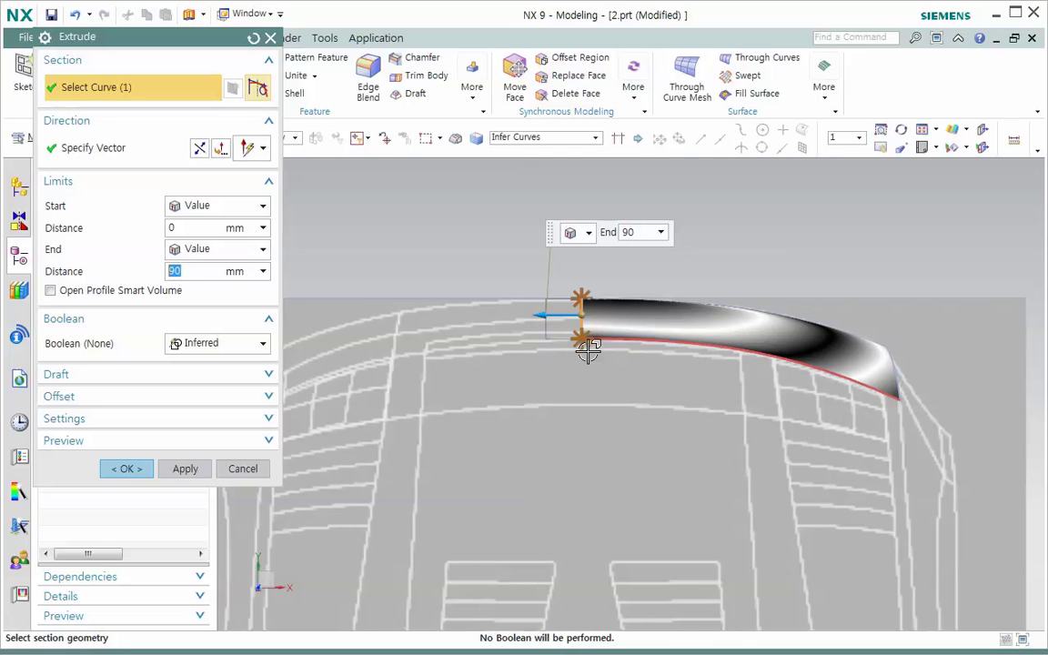
pyautogui.click(128, 469)
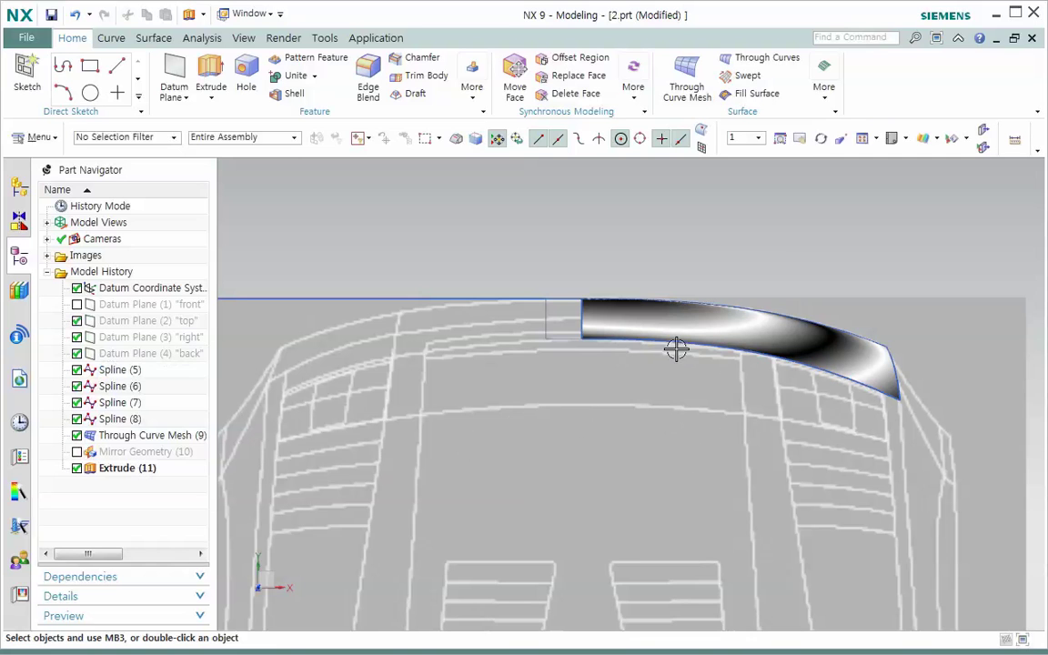
pyautogui.rightClick(719, 466)
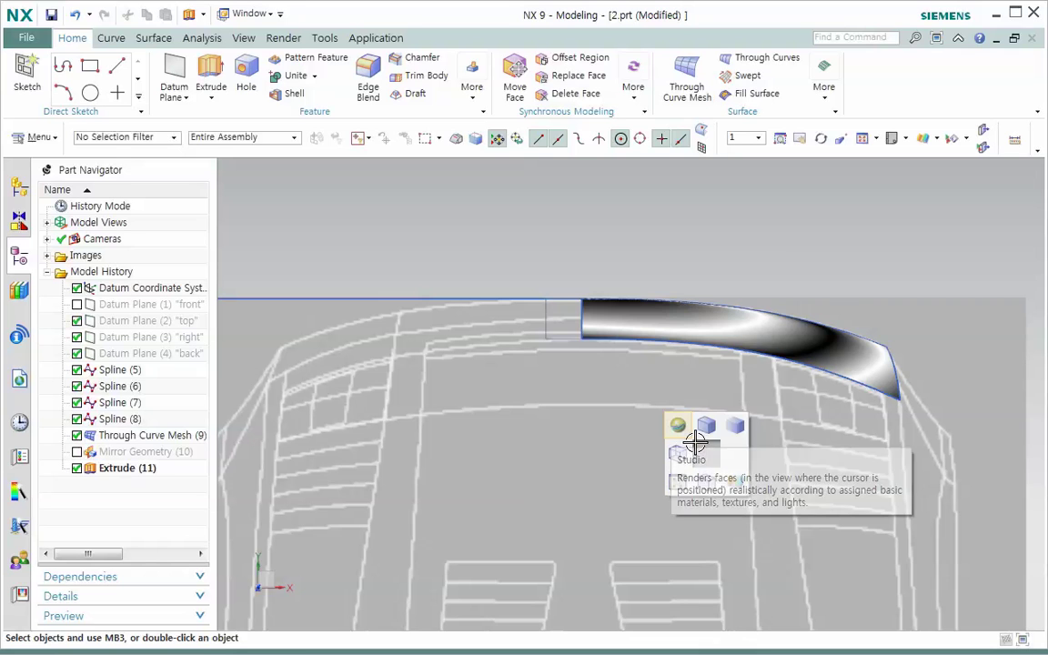
pyautogui.click(695, 442)
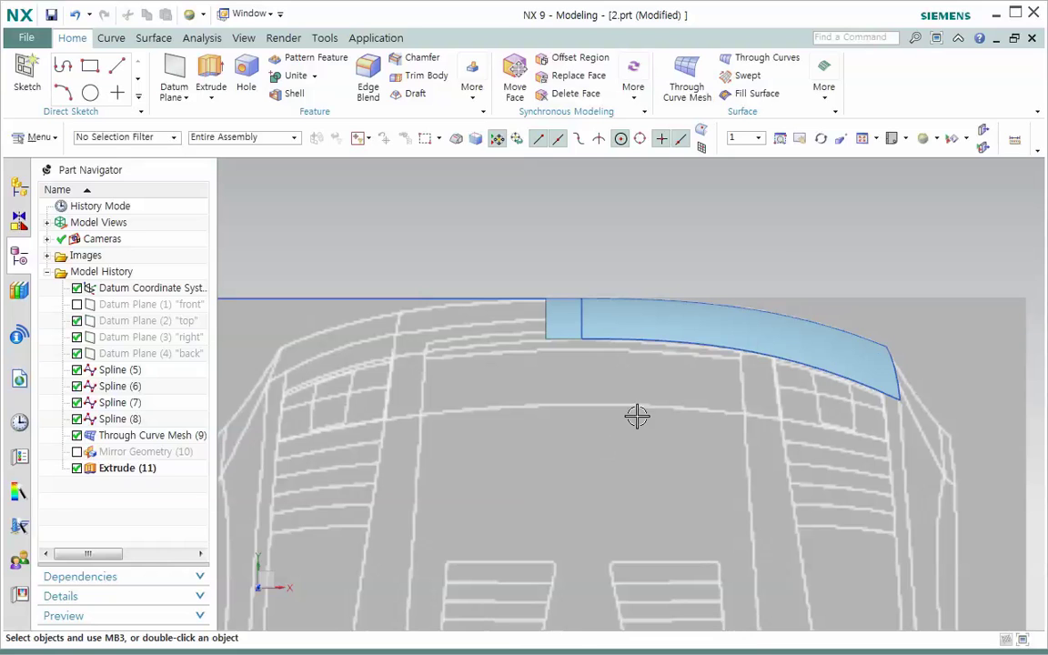
# - Try to set the Last Cross continuity of Through Curve Mesh (9) to G1 (Tangent) at its centre-line curve
pyautogui.doubleClick(722, 337)
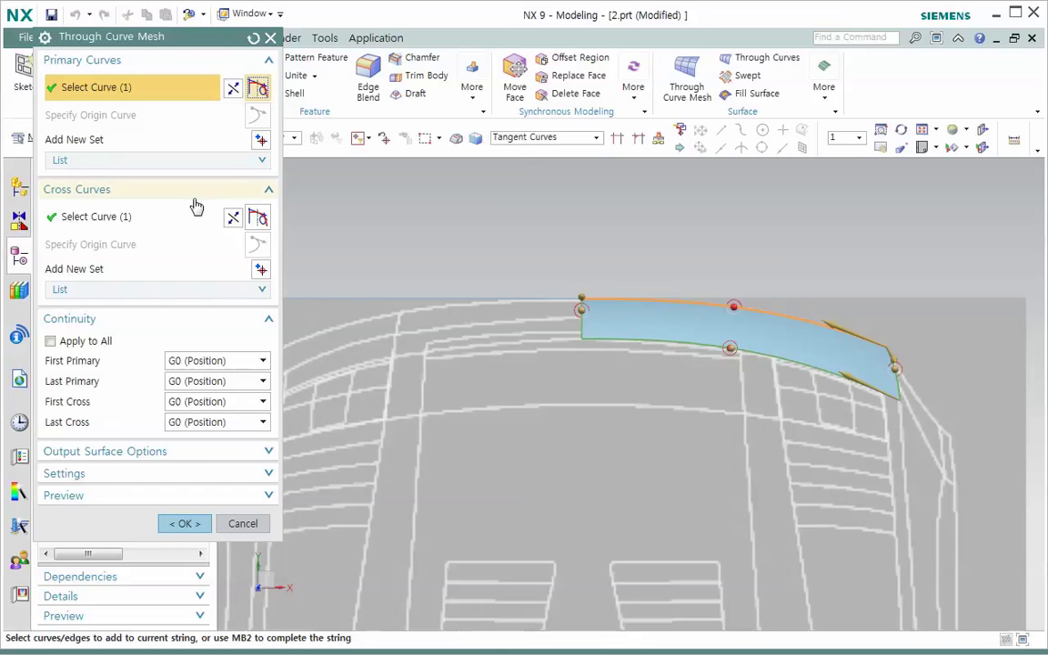
pyautogui.click(254, 164)
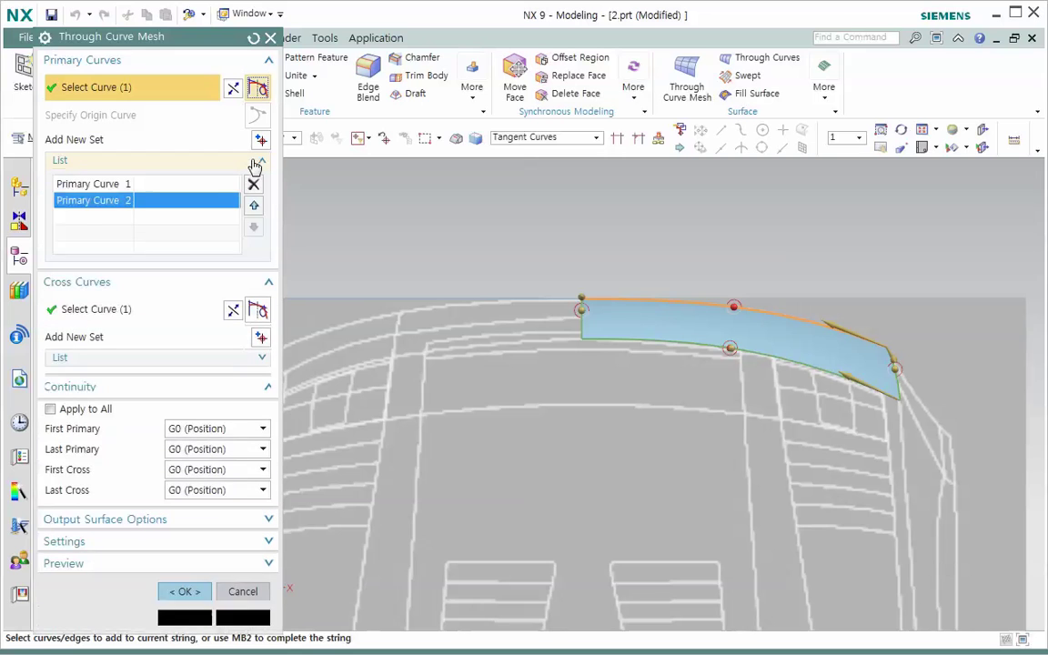
pyautogui.click(107, 186)
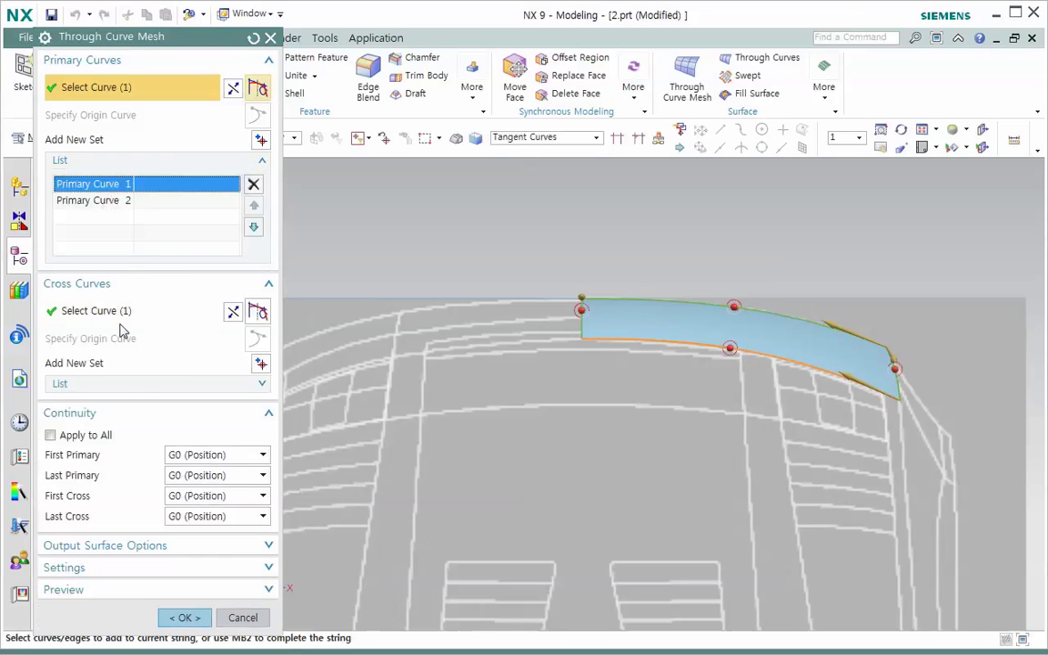
pyautogui.click(261, 385)
pyautogui.click(101, 410)
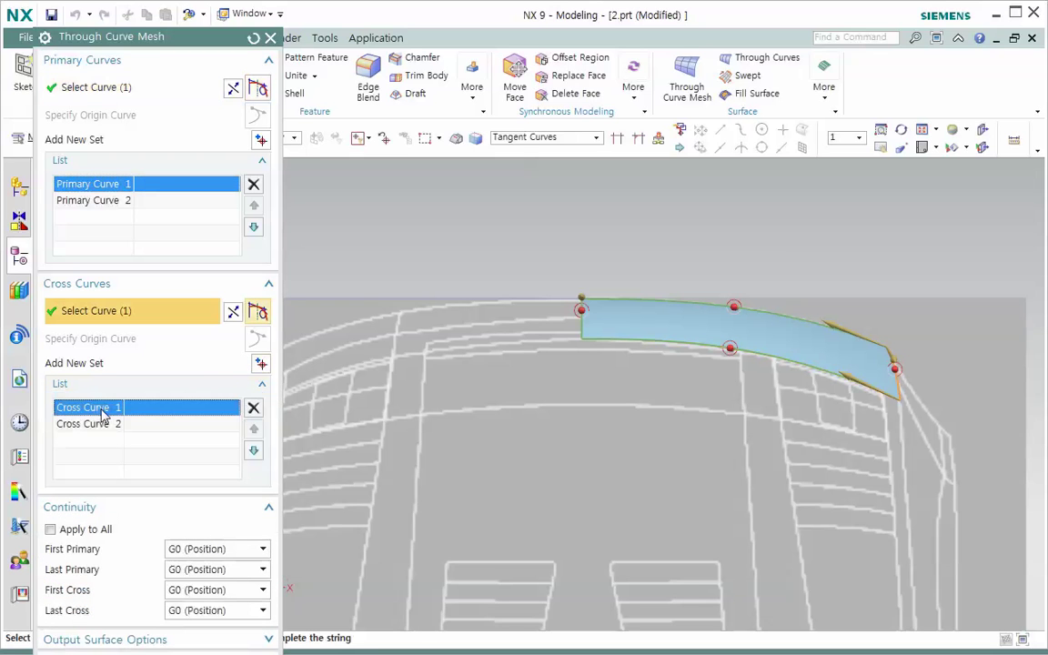
pyautogui.click(102, 432)
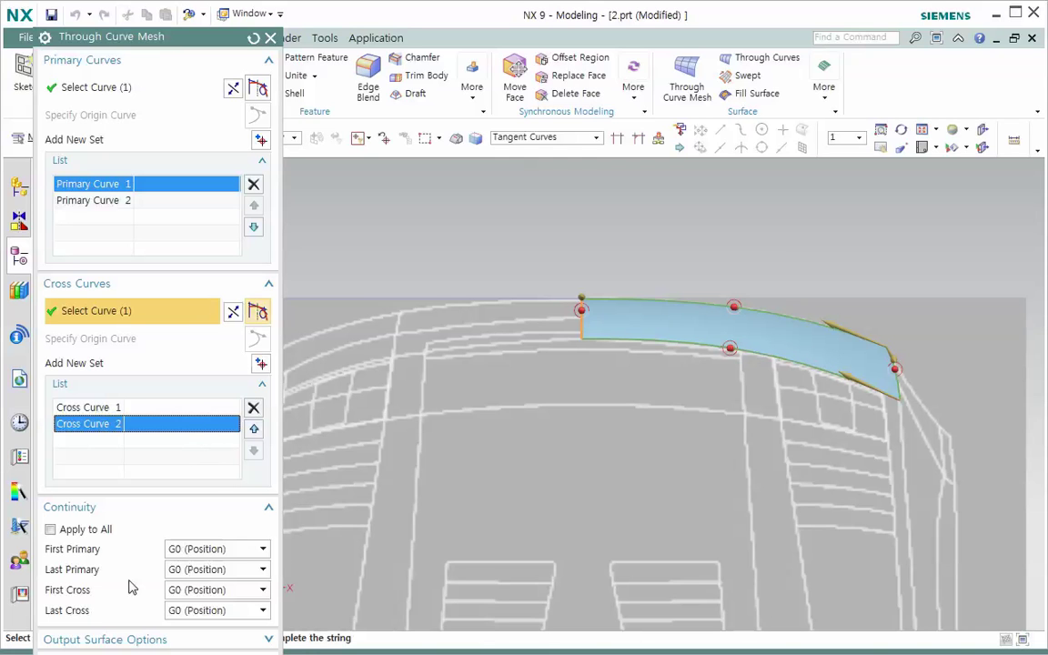
pyautogui.click(263, 611)
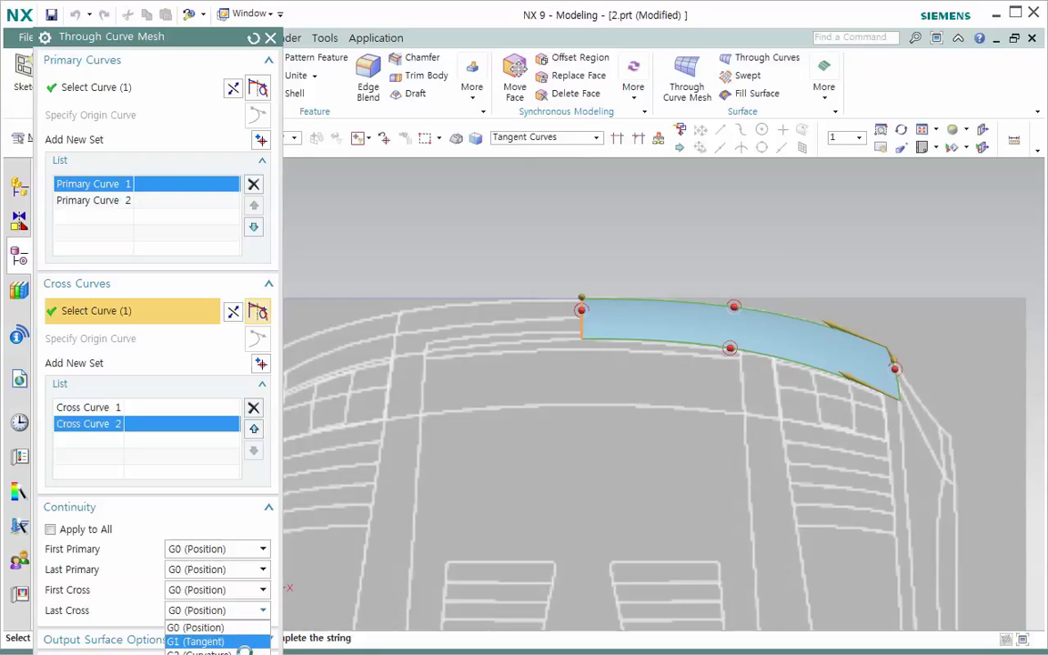
pyautogui.click(219, 642)
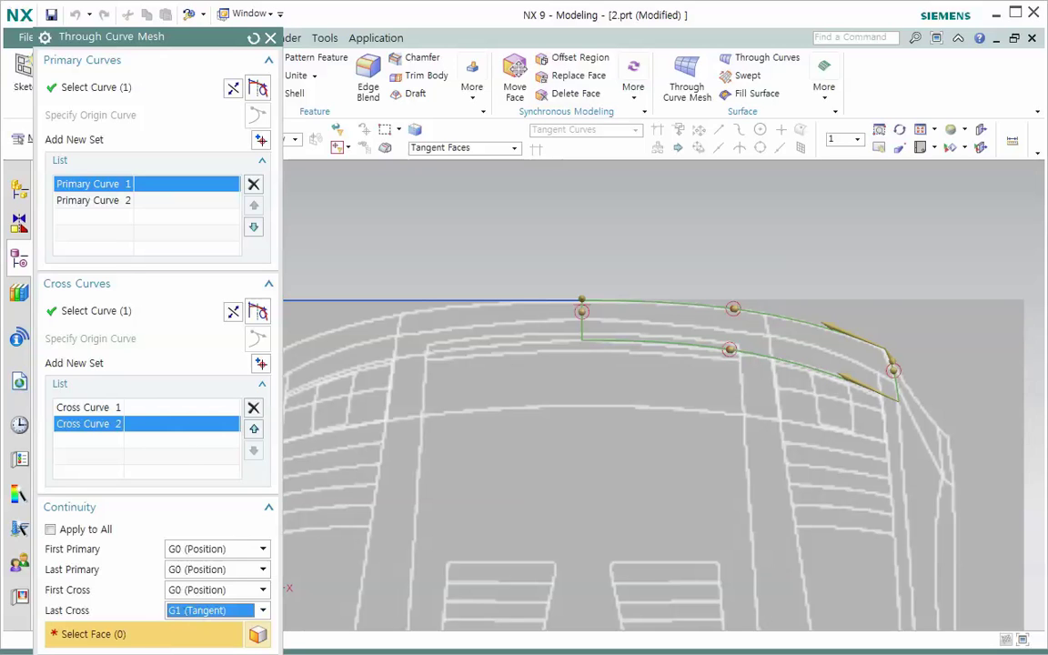
pyautogui.press('Escape')
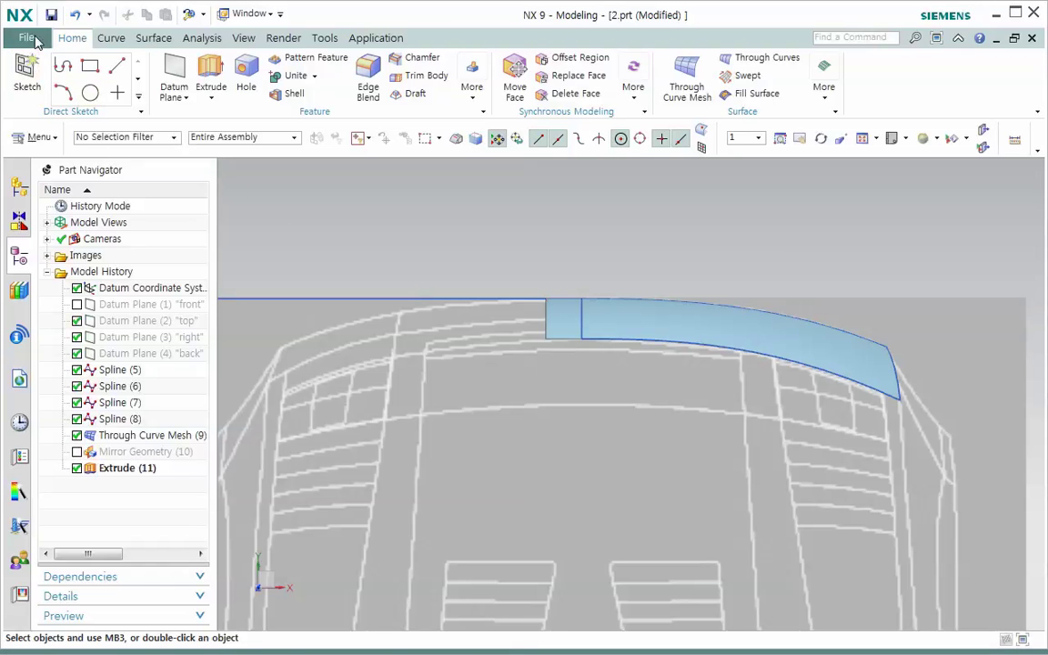
# - Search the commands for "remove para" and look up where Remove Parameters is located
pyautogui.click(55, 139)
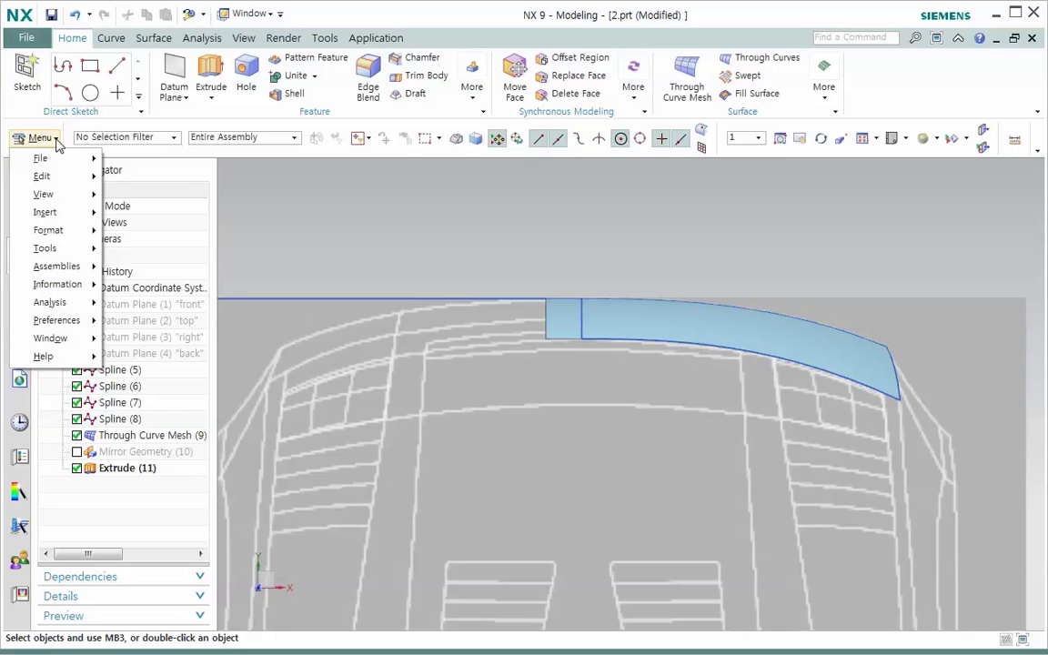
pyautogui.moveTo(61, 177)
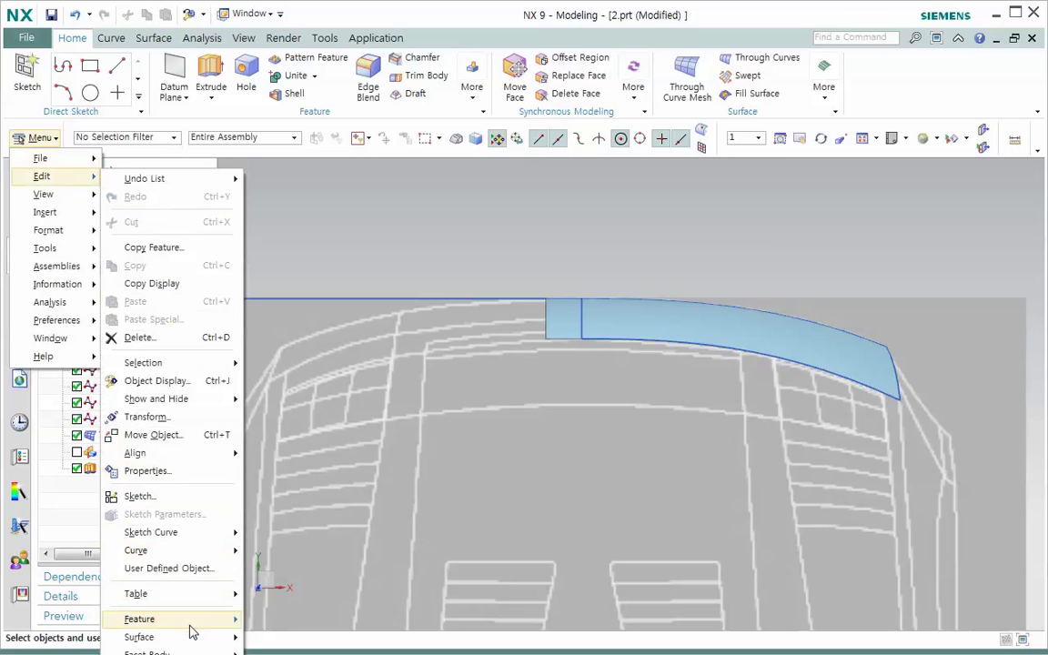
pyautogui.moveTo(200, 626)
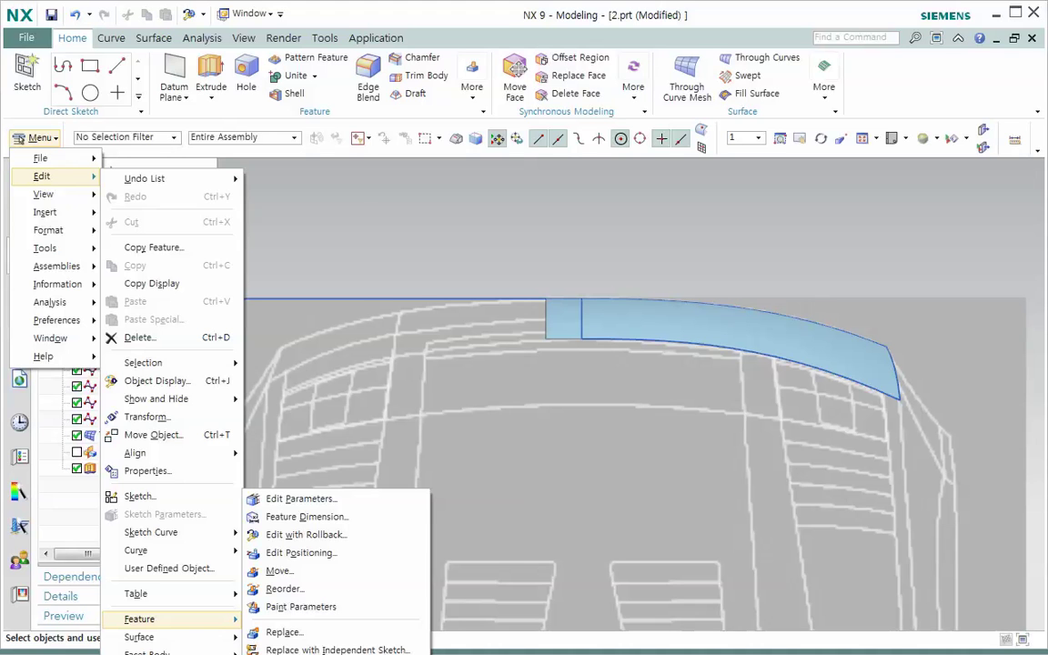
pyautogui.click(855, 38)
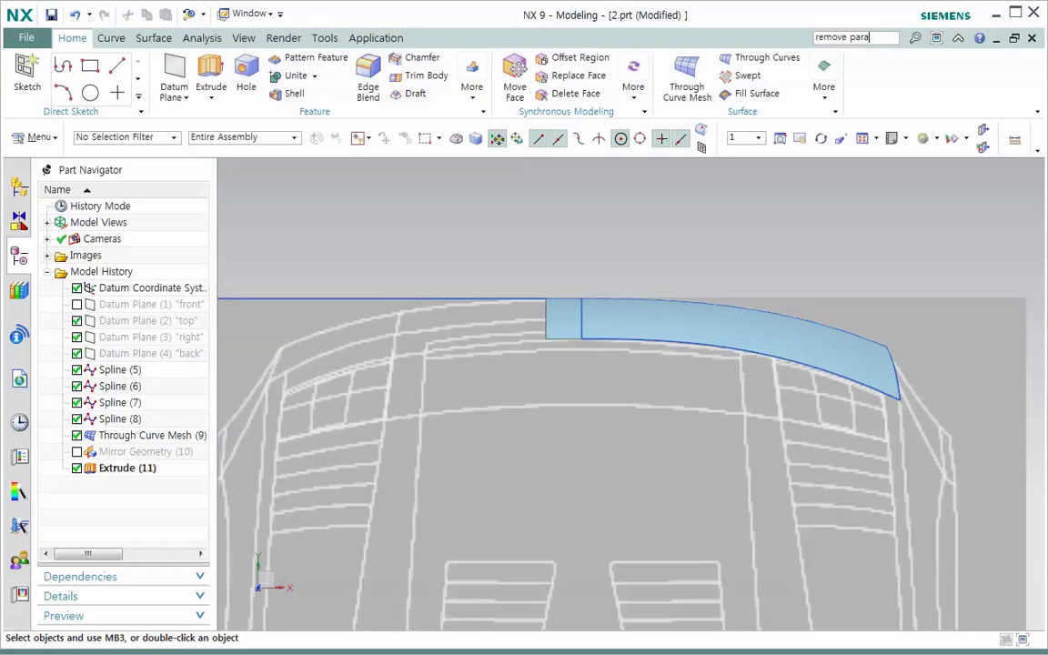
pyautogui.press('Return')
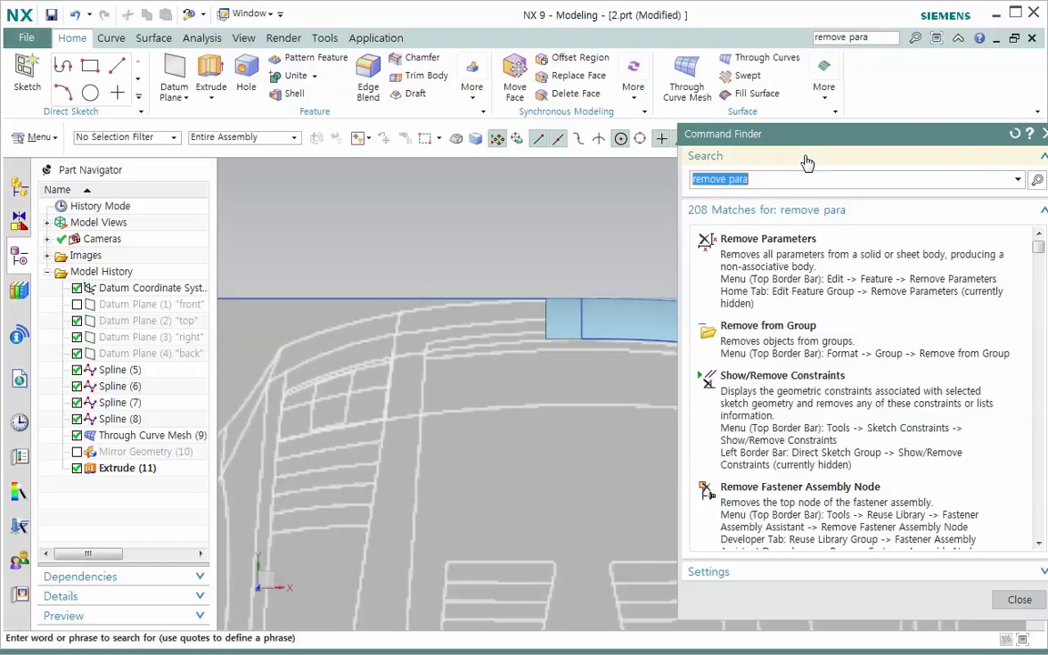
pyautogui.moveTo(747, 250)
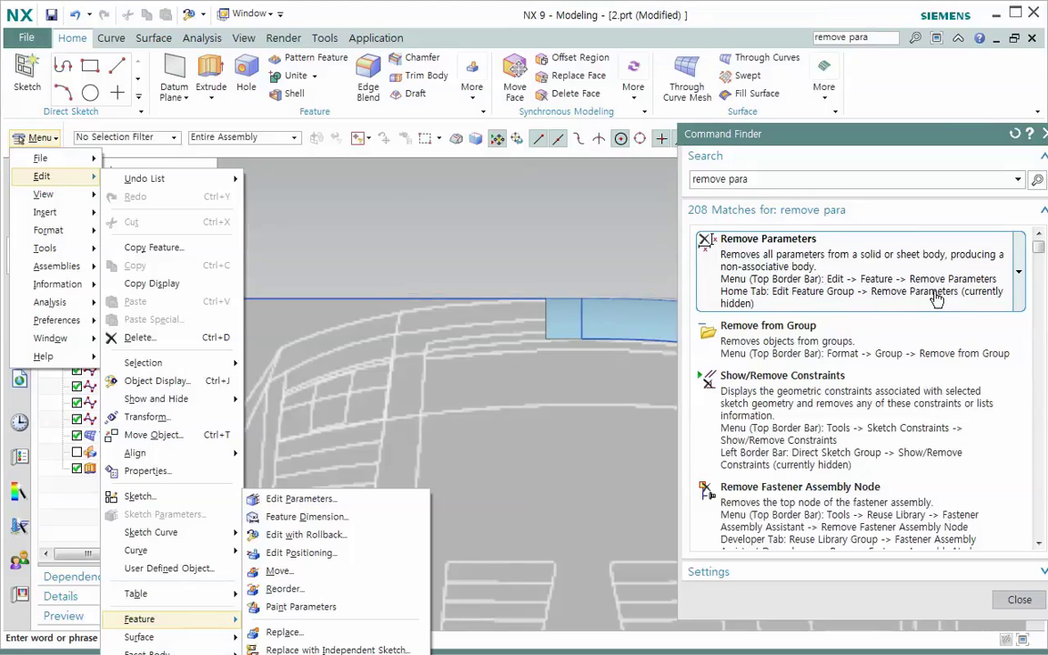
pyautogui.click(930, 95)
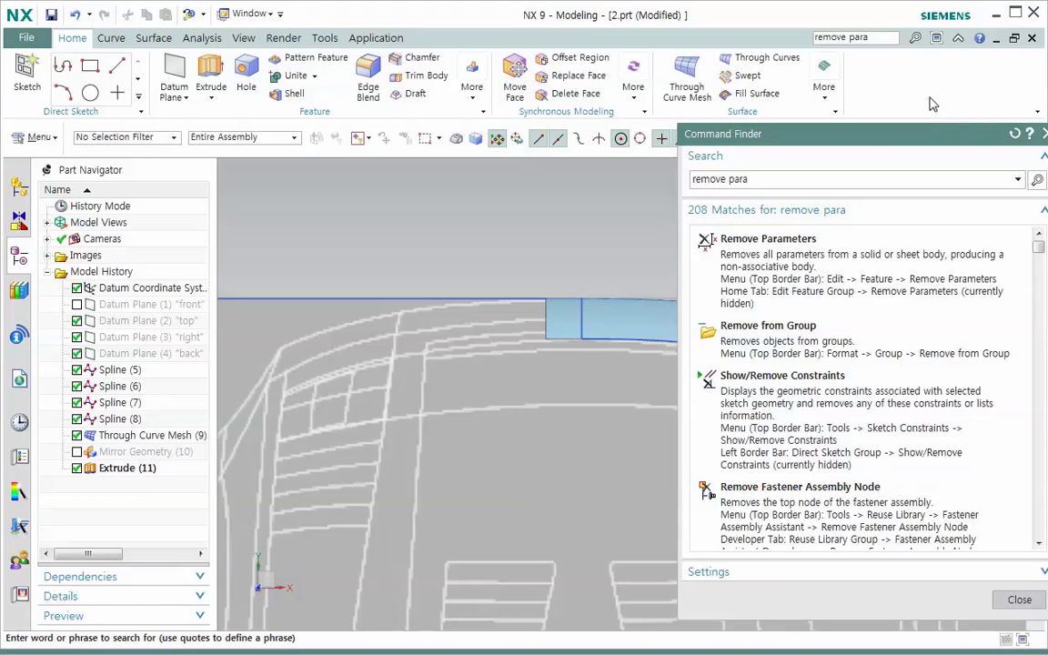
pyautogui.click(1043, 134)
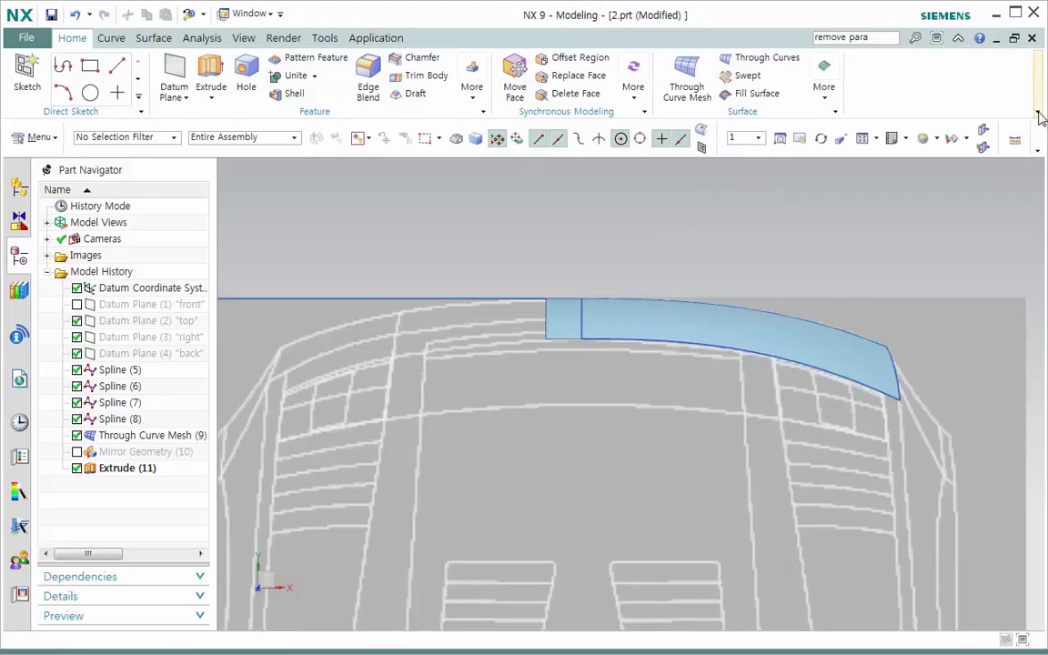
# - Display the Edit Feature command group among the Home commands
pyautogui.click(1039, 114)
pyautogui.moveTo(979, 217)
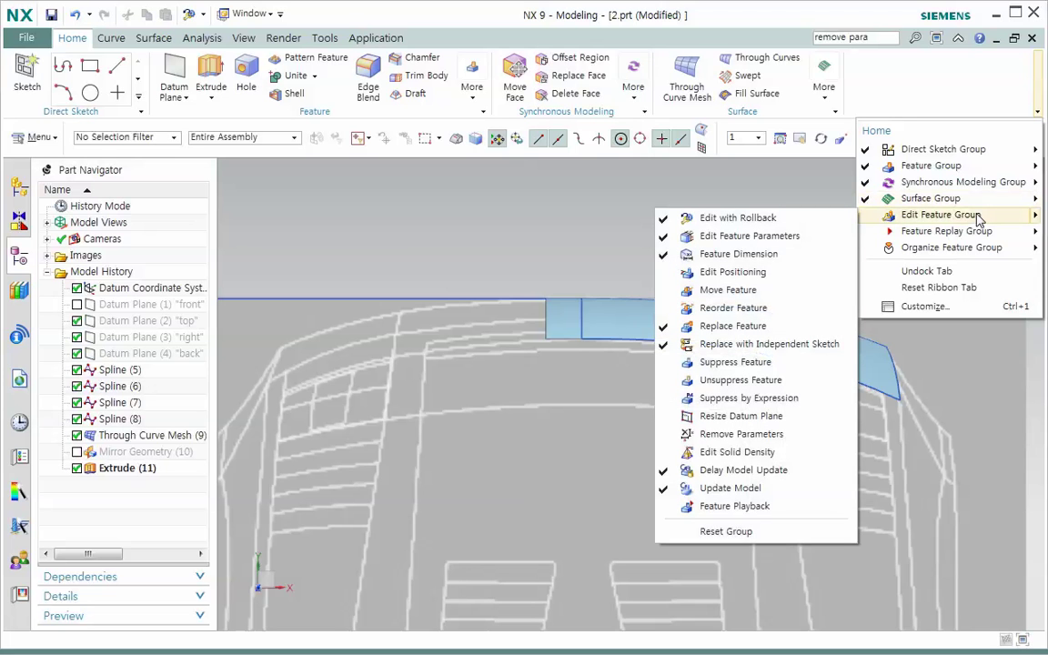
pyautogui.click(946, 215)
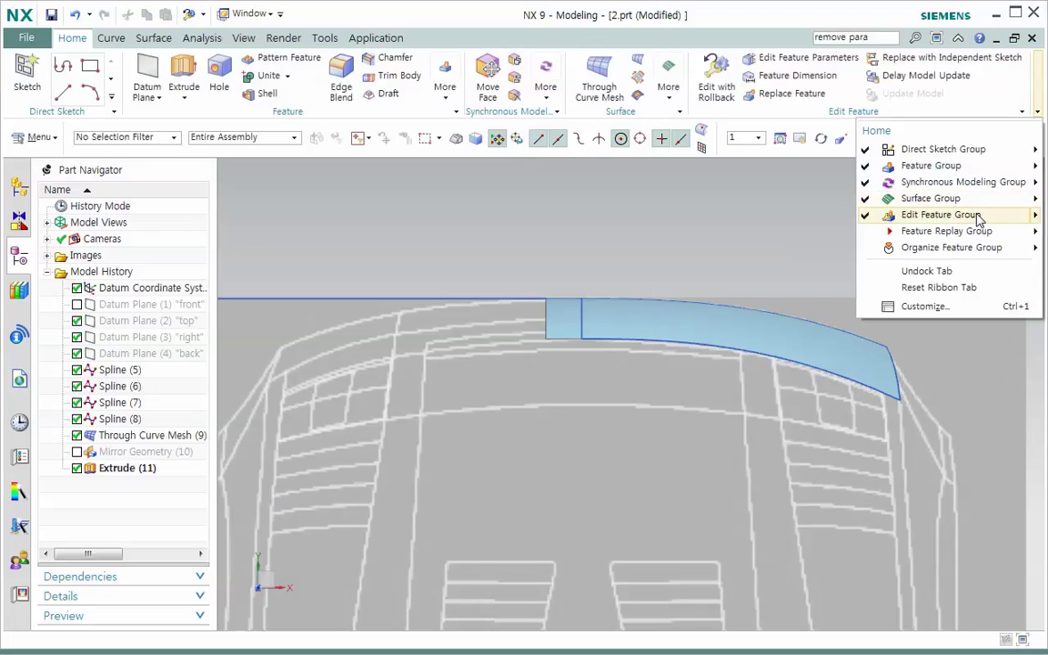
# - Add the Remove Parameters command to the Edit Feature command group
pyautogui.click(799, 114)
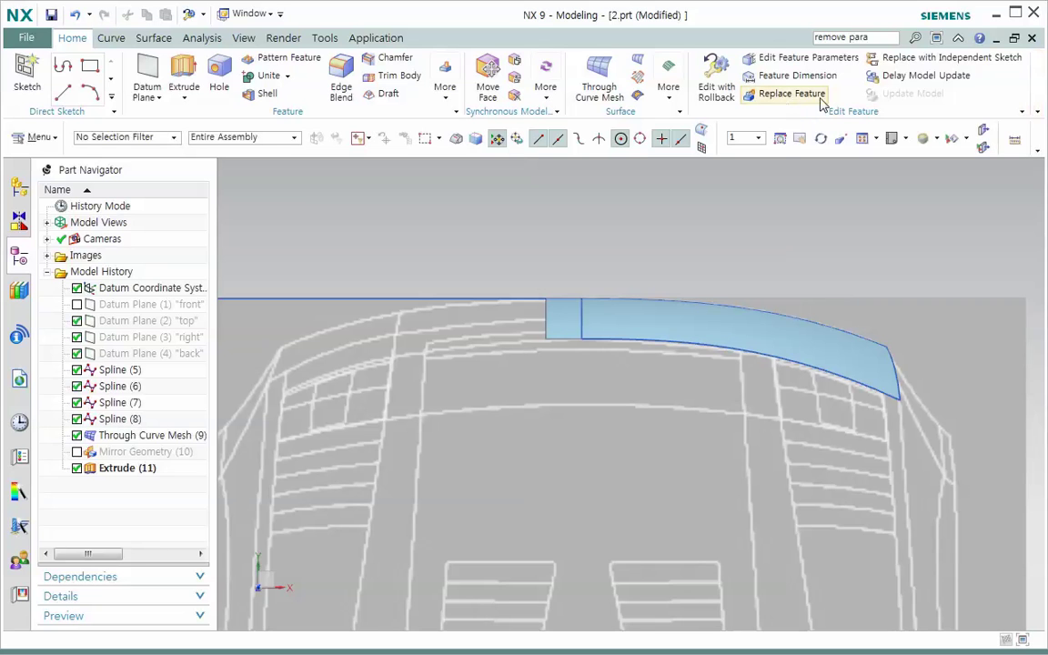
pyautogui.click(1026, 113)
pyautogui.click(1023, 112)
pyautogui.click(1023, 112)
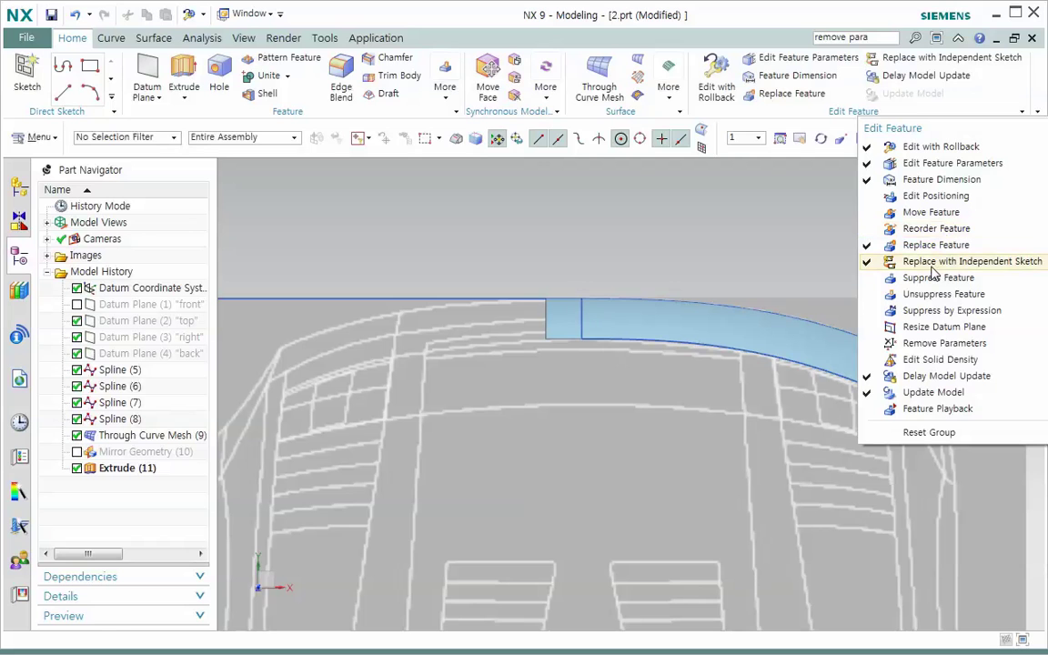
pyautogui.click(934, 348)
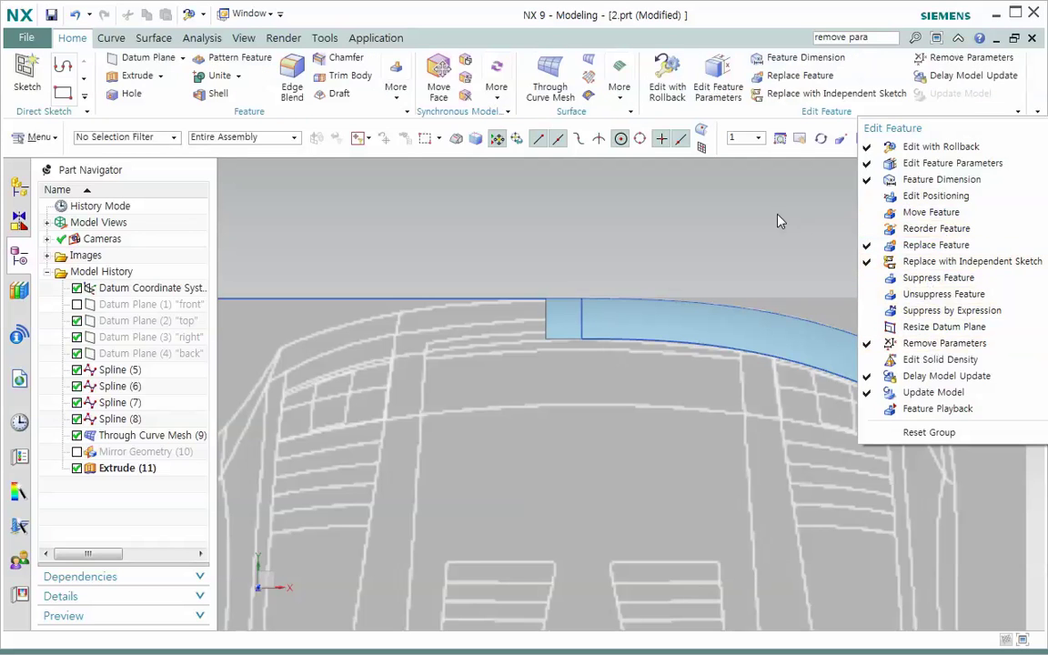
pyautogui.click(842, 18)
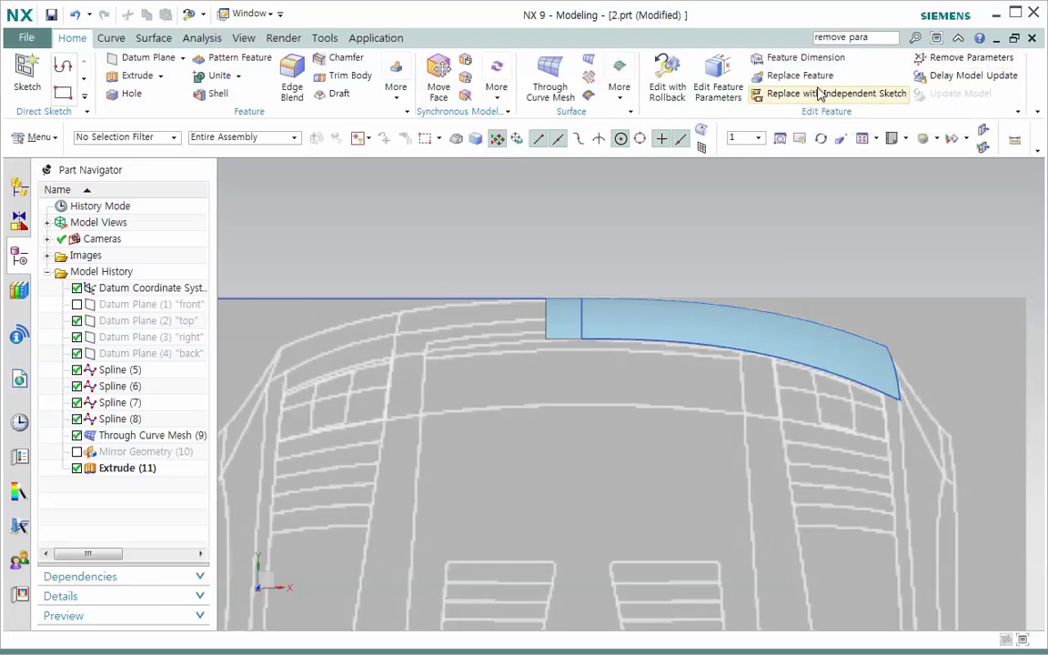
# - Remove the parameters from the extruded reference sheet beside the surface's centre line
pyautogui.click(970, 59)
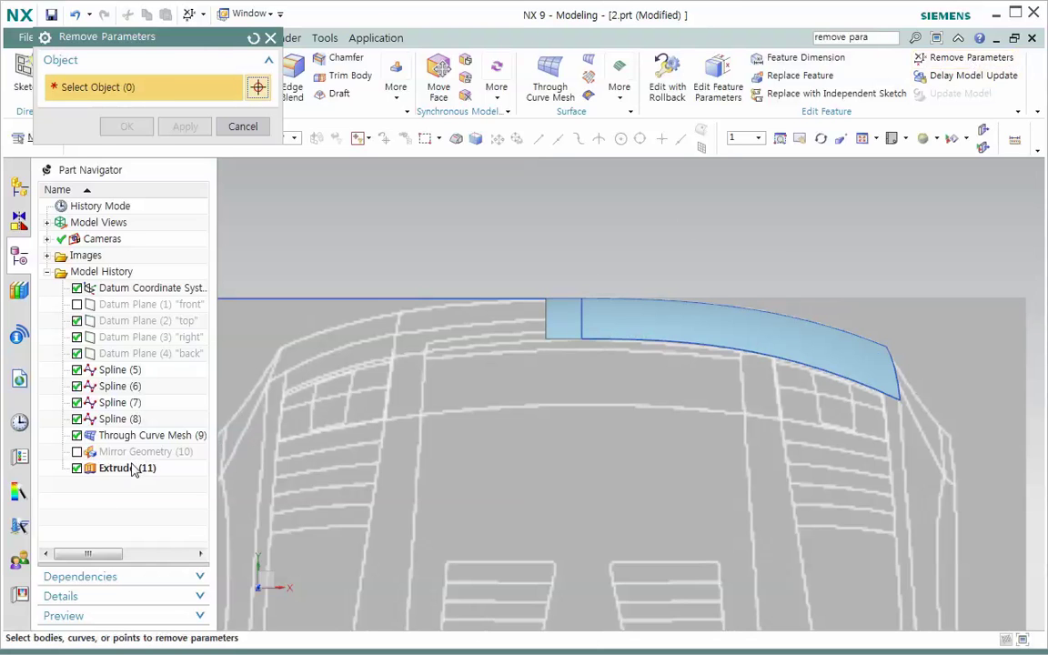
pyautogui.click(570, 328)
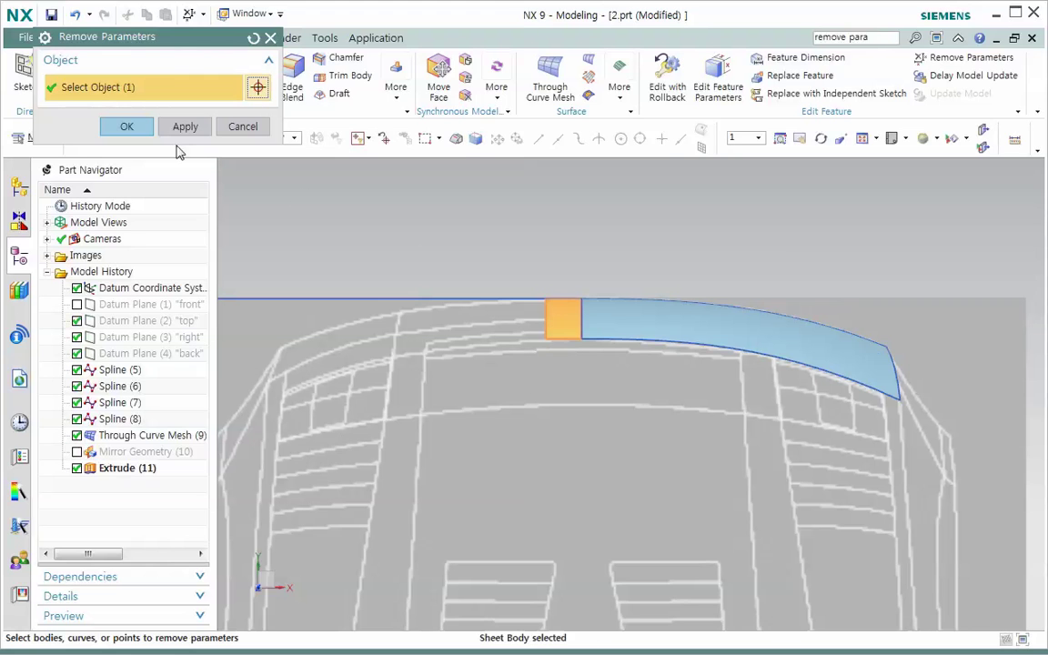
pyautogui.click(137, 128)
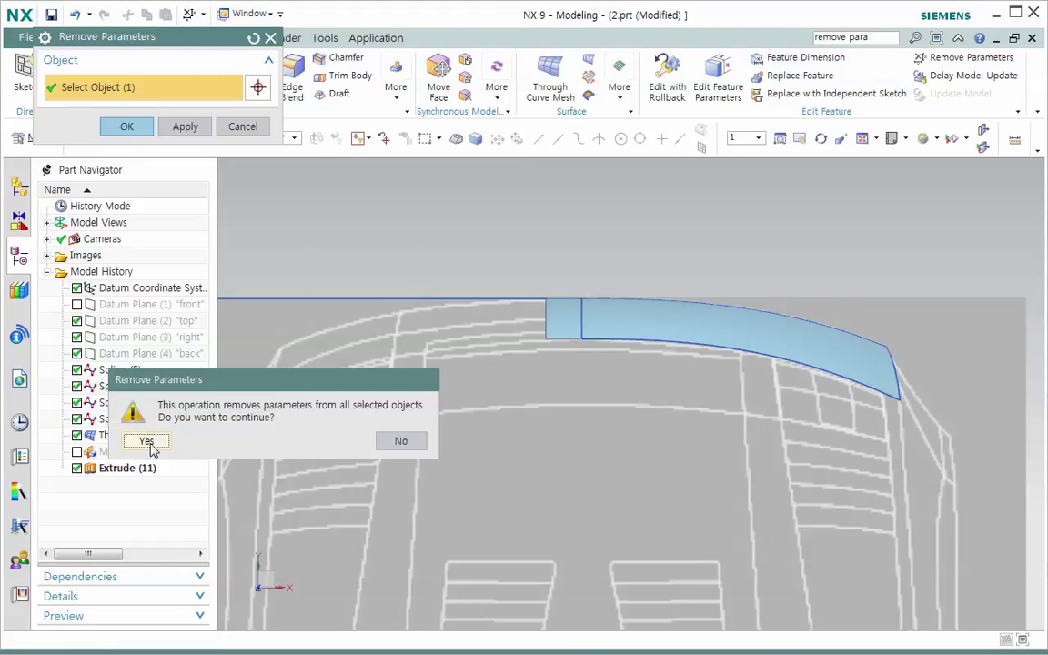
pyautogui.click(144, 442)
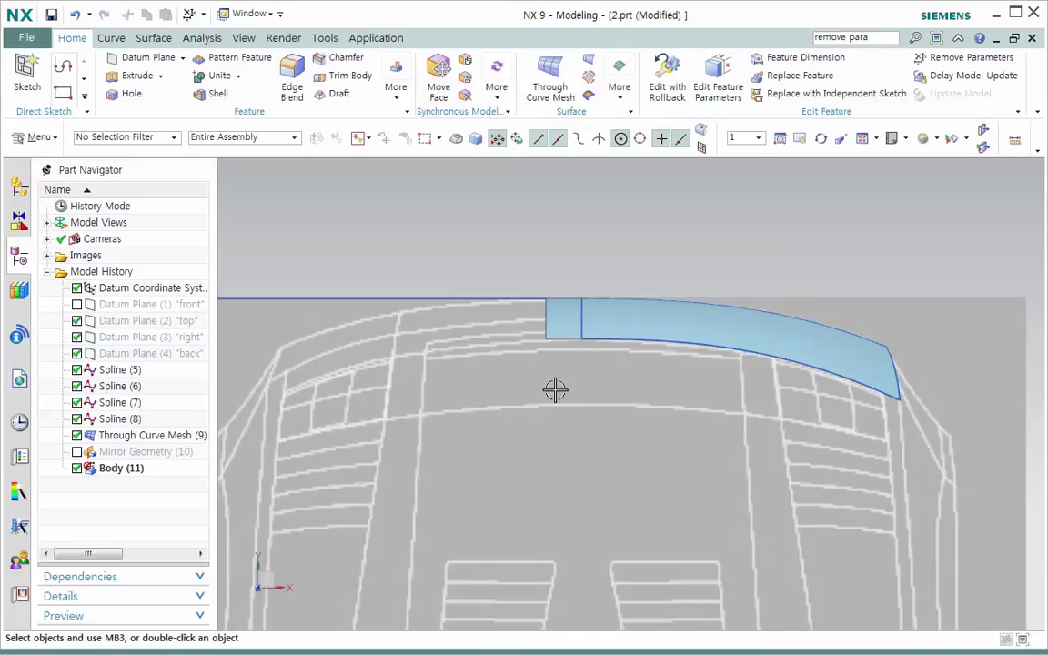
pyautogui.click(691, 335)
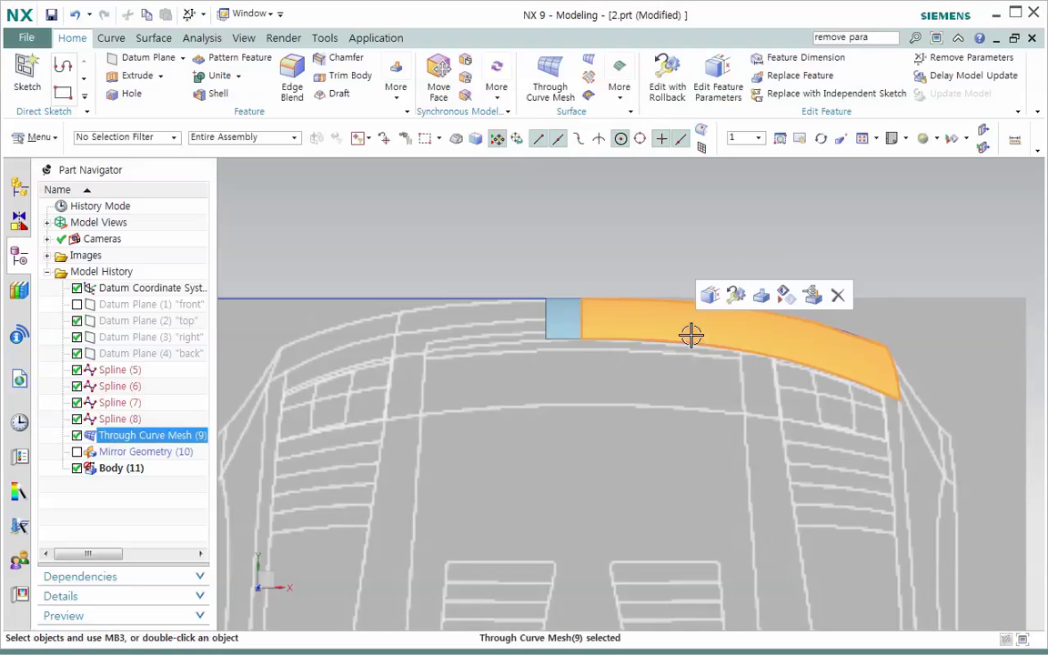
pyautogui.doubleClick(676, 334)
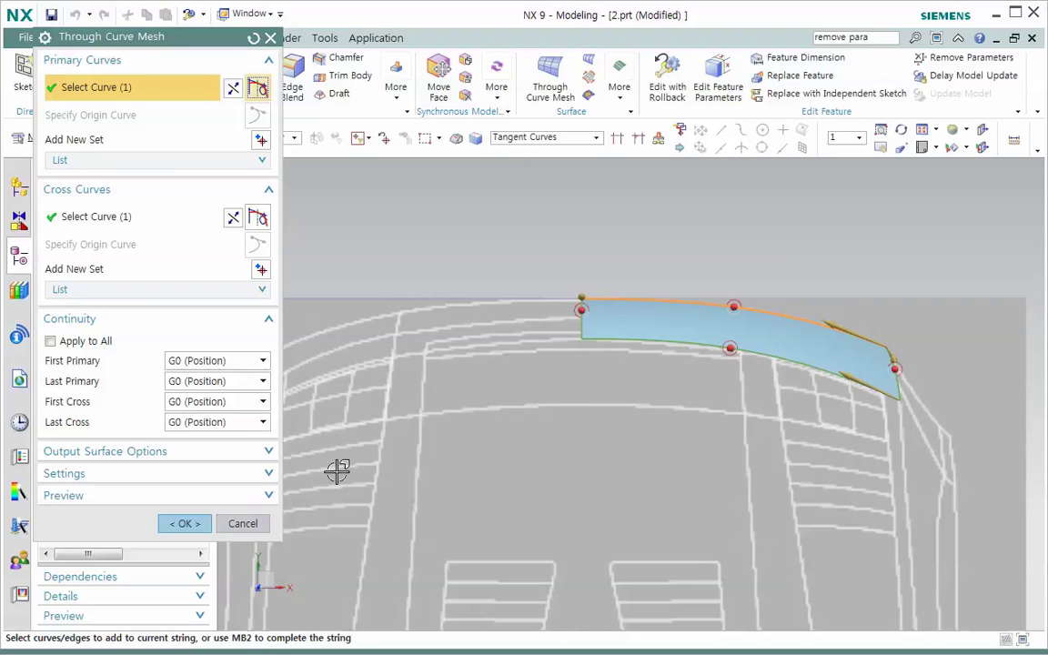
pyautogui.click(261, 527)
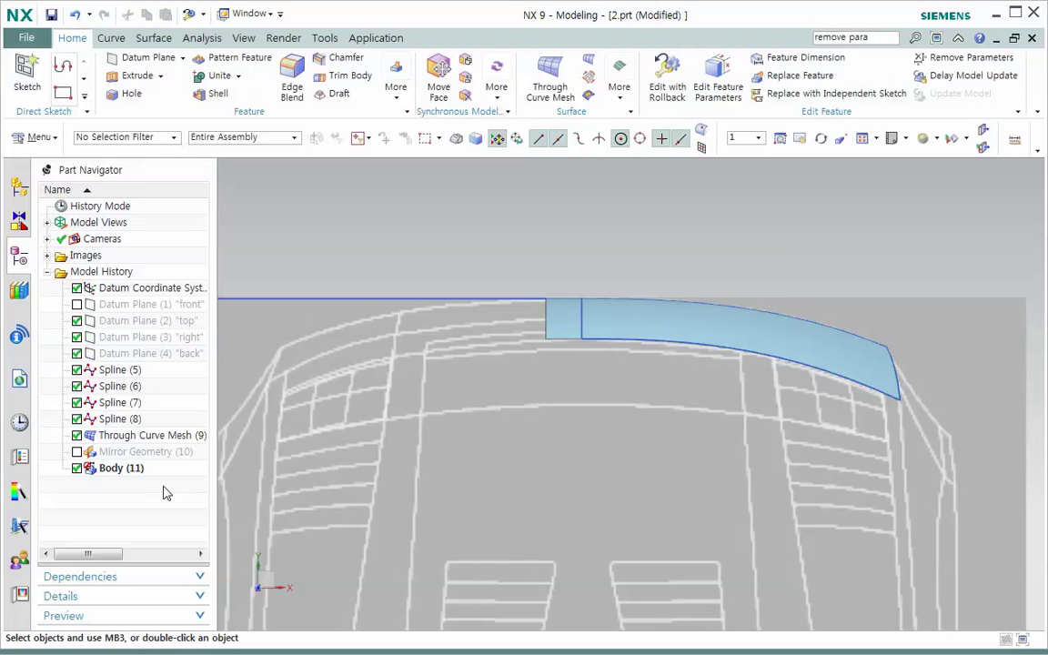
# - Reorder the unparameterized sheet Body (11) ahead of Through Curve Mesh (9) in the model history
pyautogui.click(114, 470)
pyautogui.moveTo(114, 469); pyautogui.dragTo(111, 436)
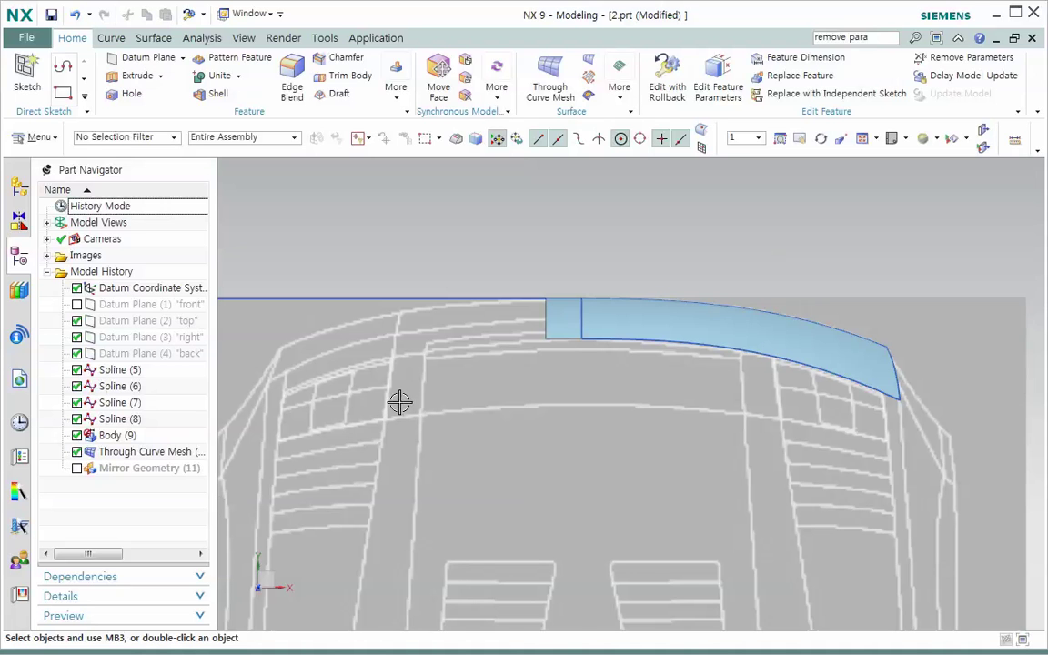
# - Set the Through Curve Mesh's Last Cross continuity at Cross Curve 2 to G1 (Tangent), using the reference sheet's face
pyautogui.doubleClick(701, 337)
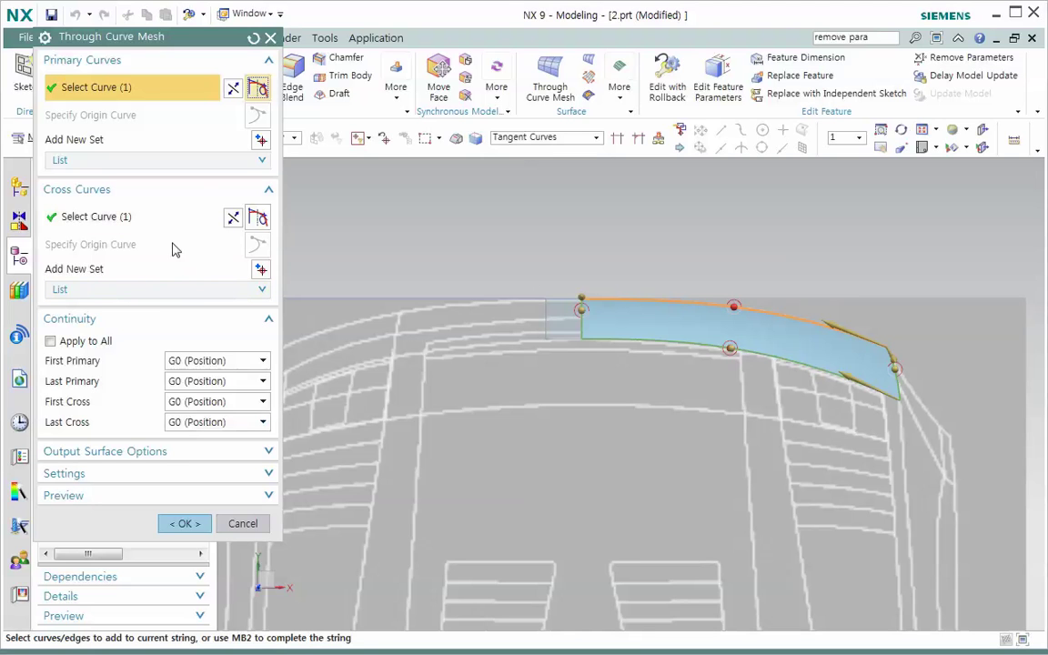
pyautogui.click(263, 292)
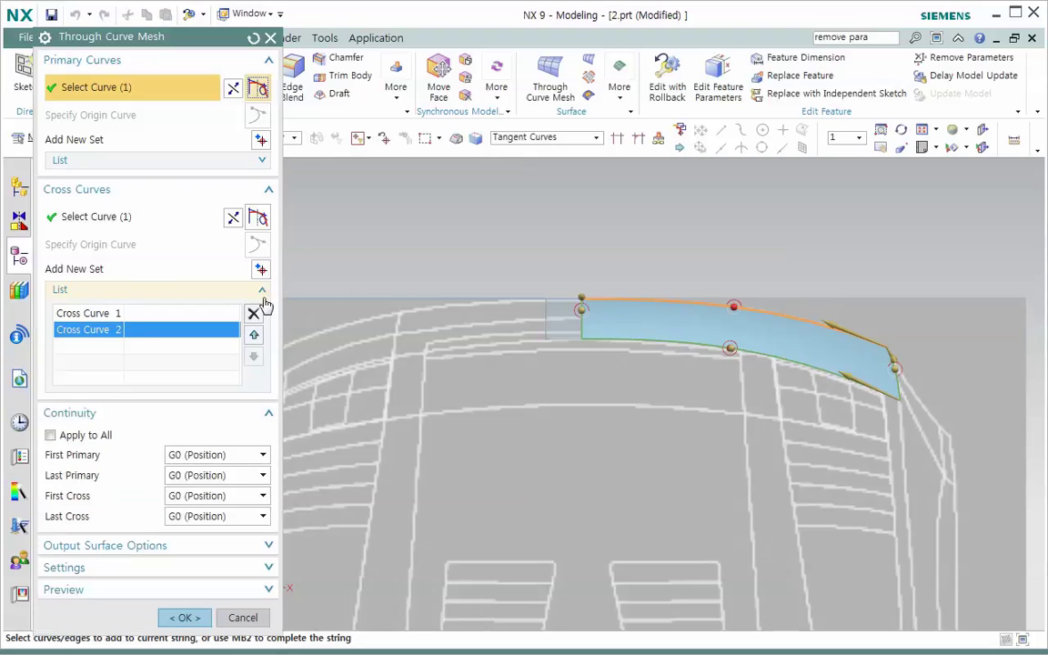
pyautogui.click(91, 316)
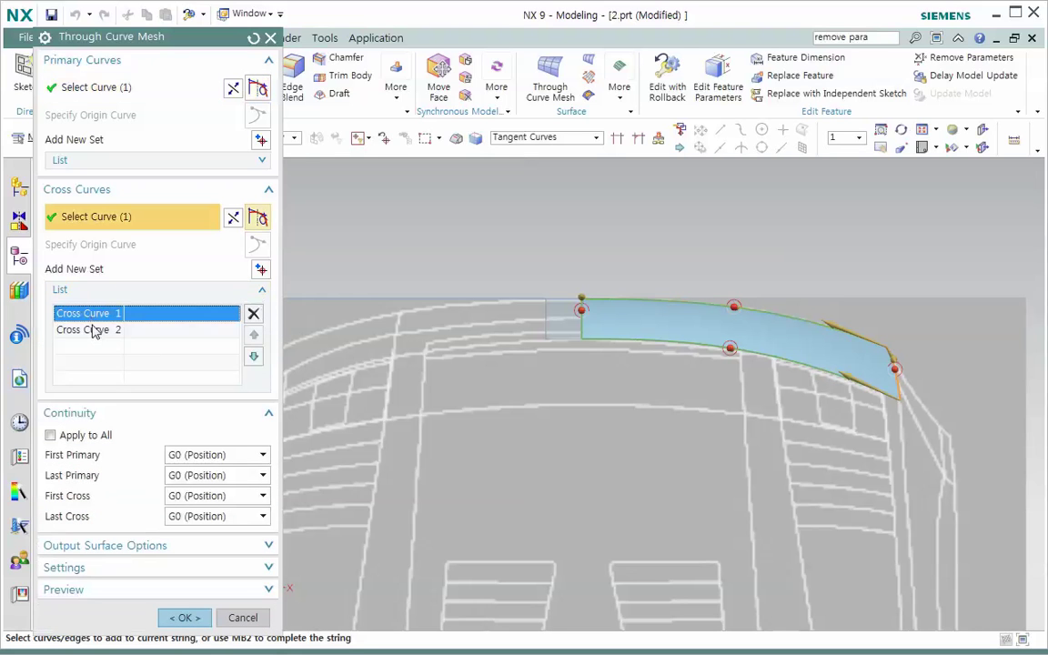
pyautogui.click(94, 329)
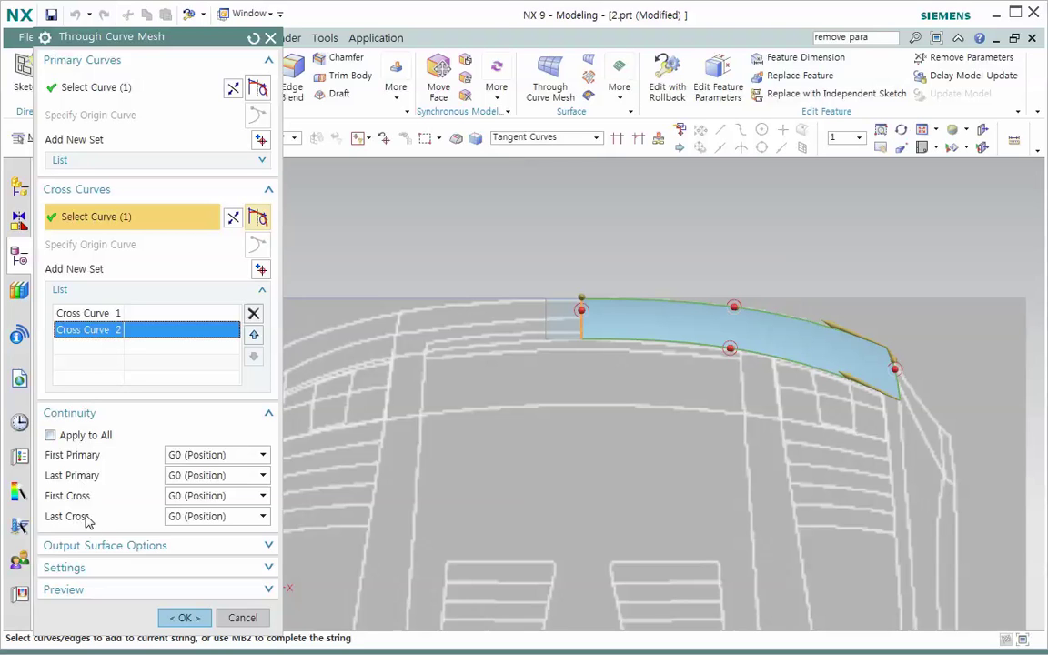
pyautogui.click(264, 517)
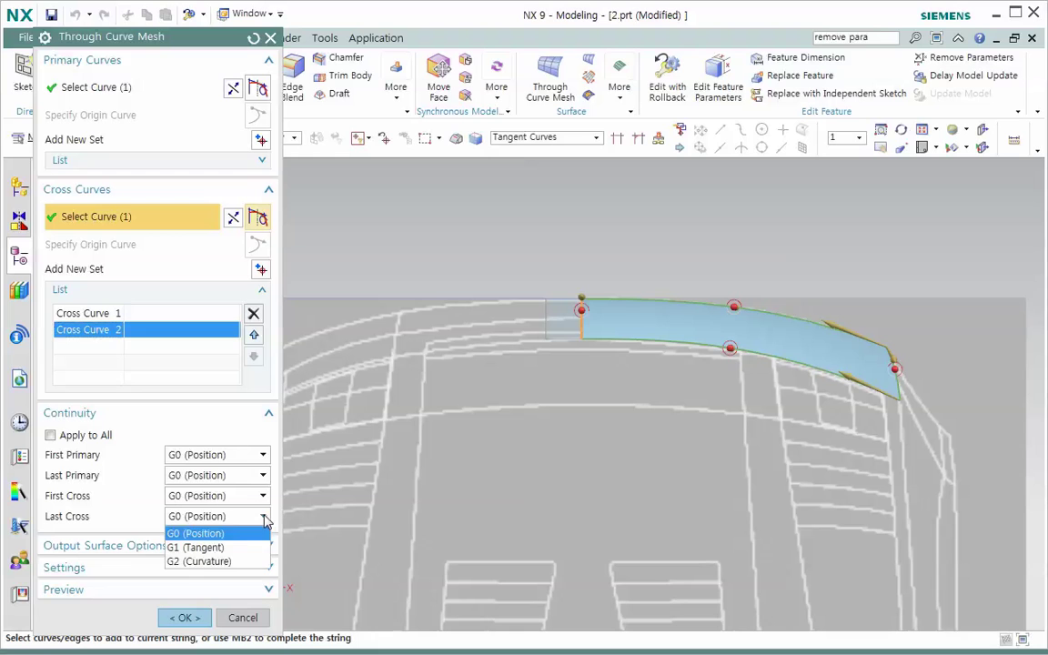
pyautogui.click(227, 550)
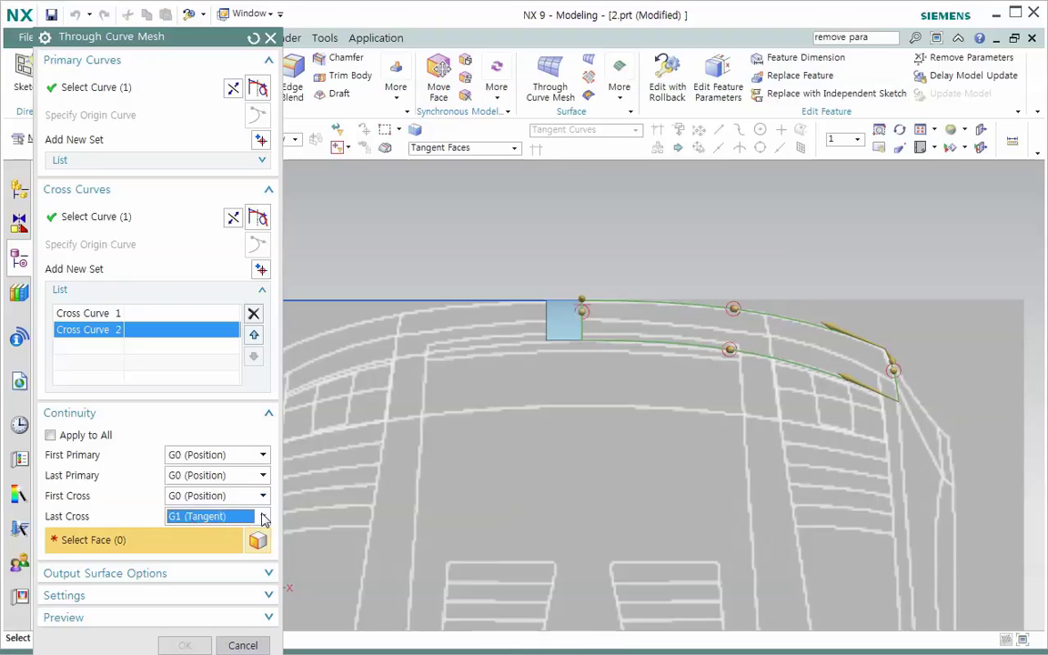
pyautogui.click(204, 518)
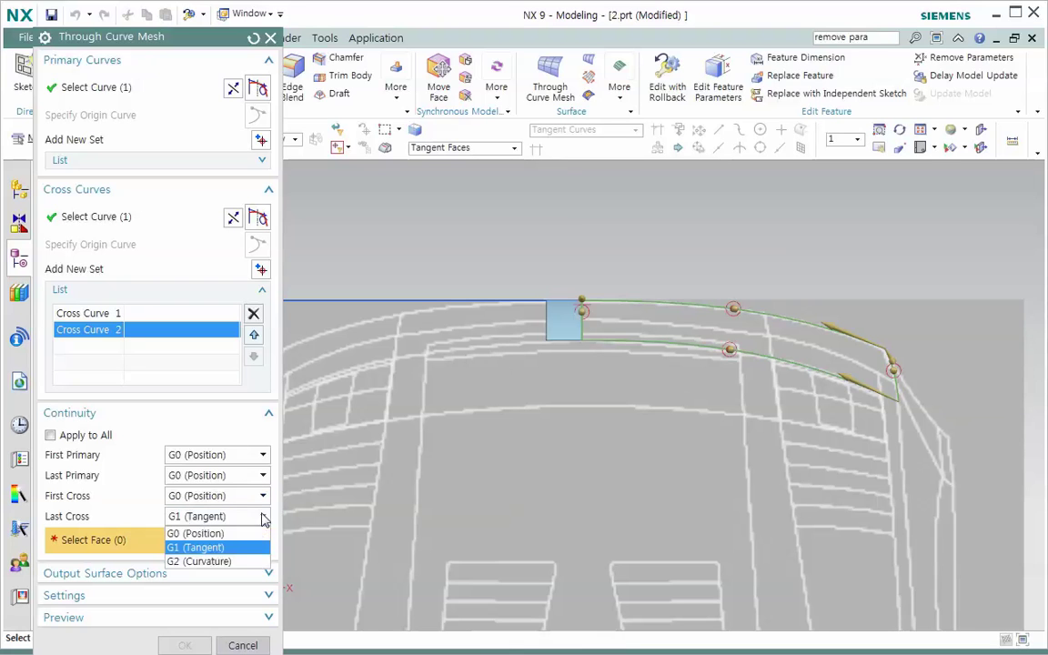
pyautogui.click(226, 550)
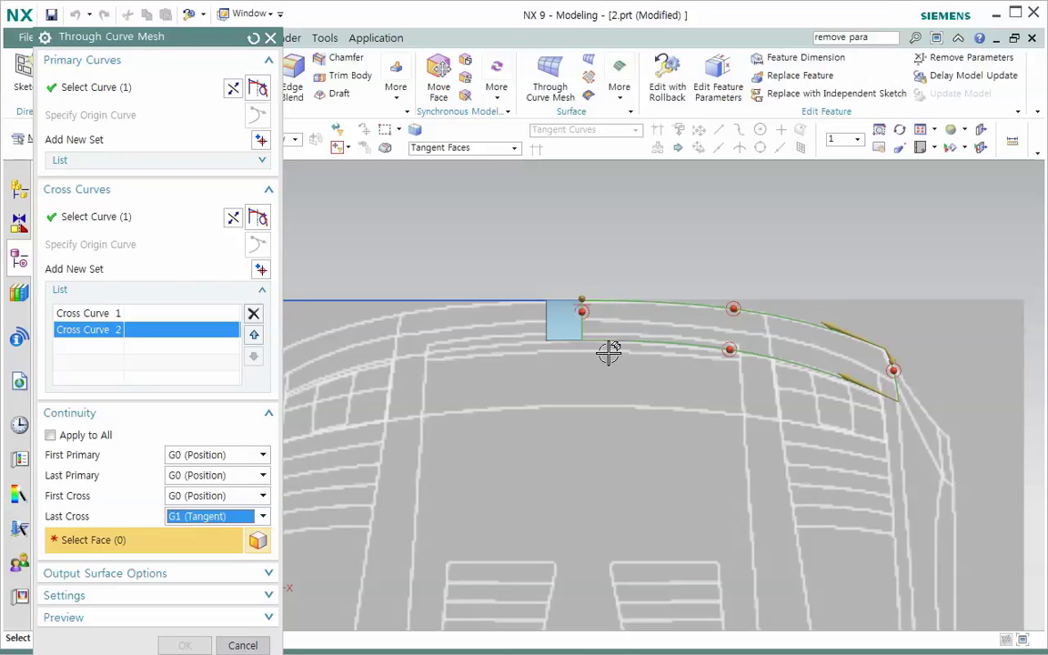
pyautogui.click(574, 328)
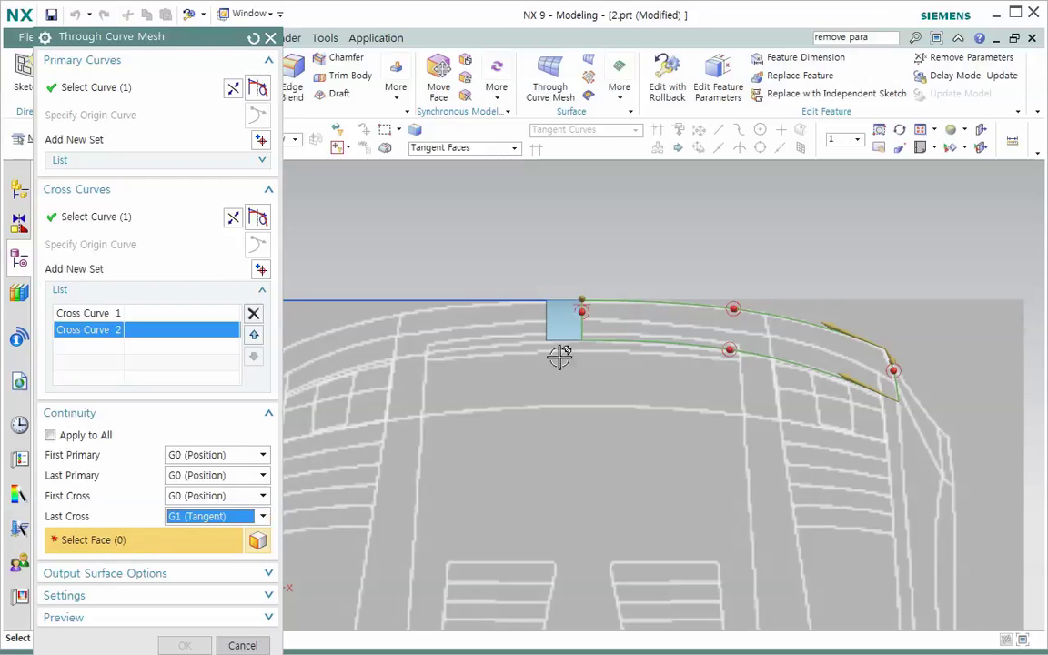
pyautogui.click(571, 328)
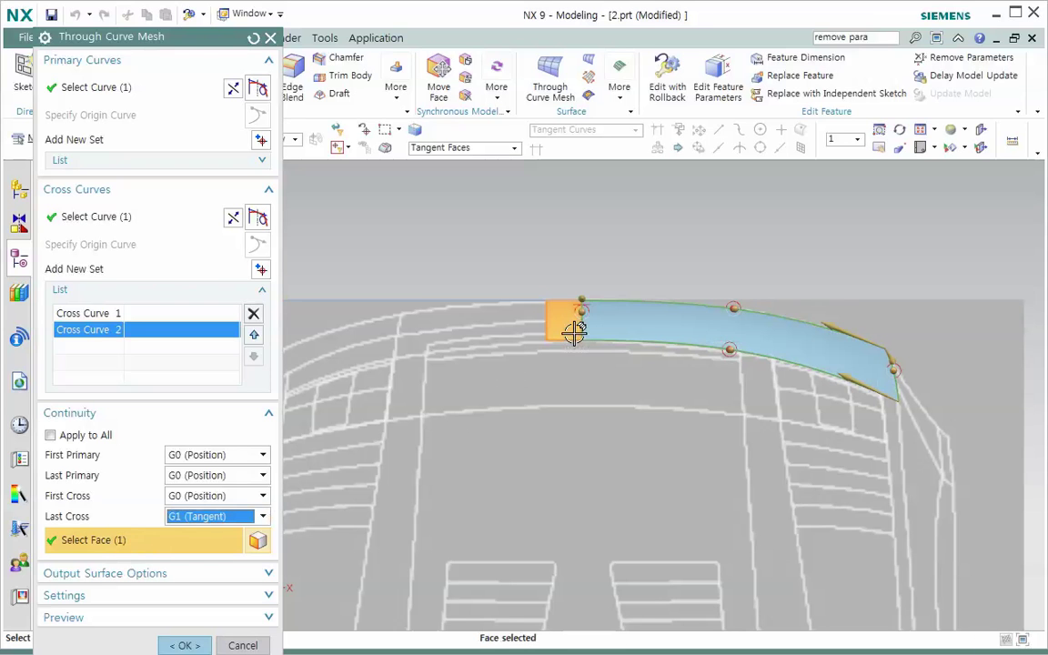
pyautogui.click(187, 646)
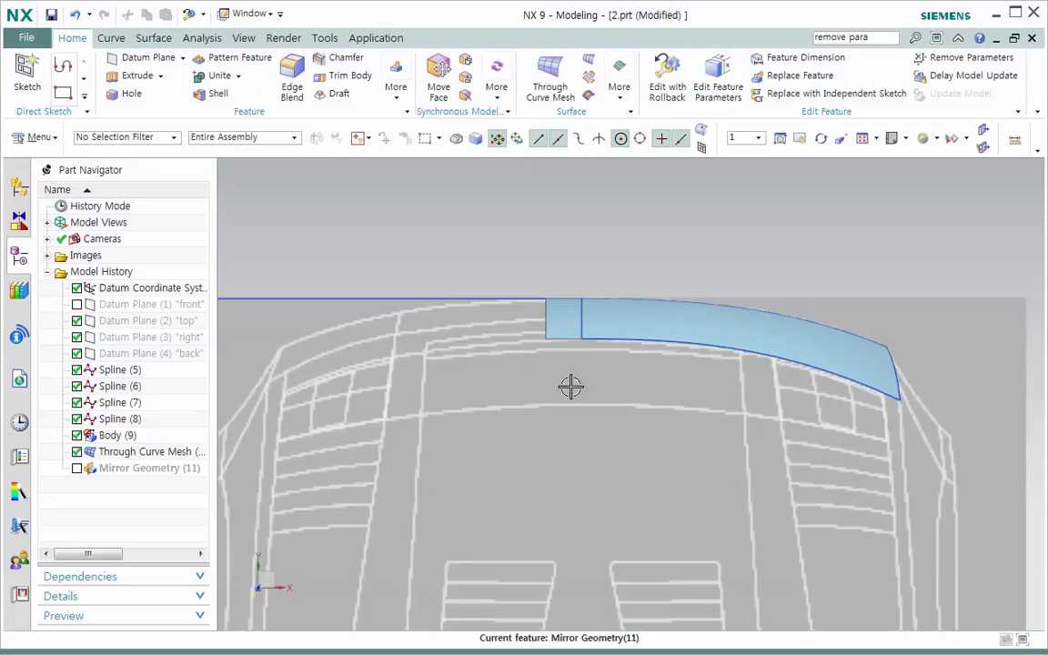
# - Hide the reference sheet Body (9) and unsuppress Through Curve Mesh (10) and Mirror Geometry (11)
pyautogui.click(77, 435)
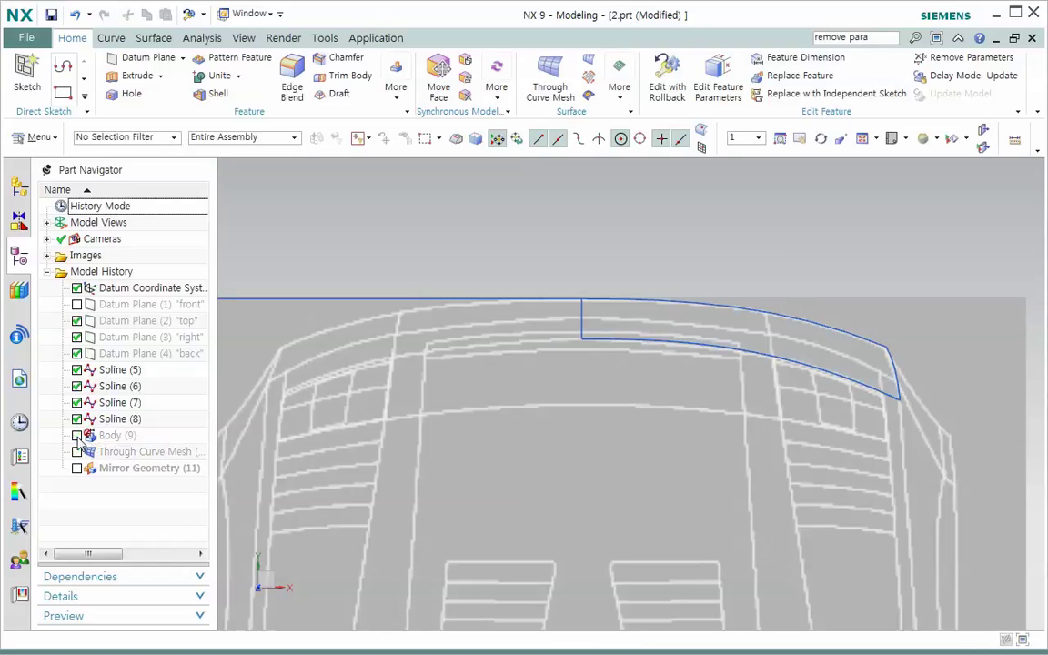
pyautogui.click(77, 435)
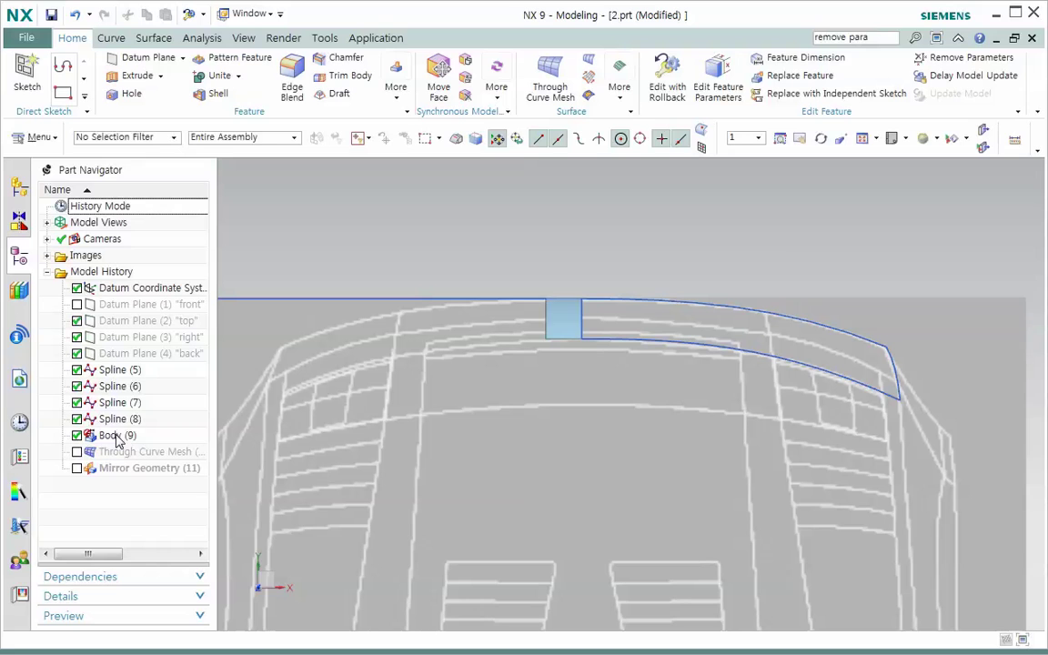
pyautogui.click(116, 437)
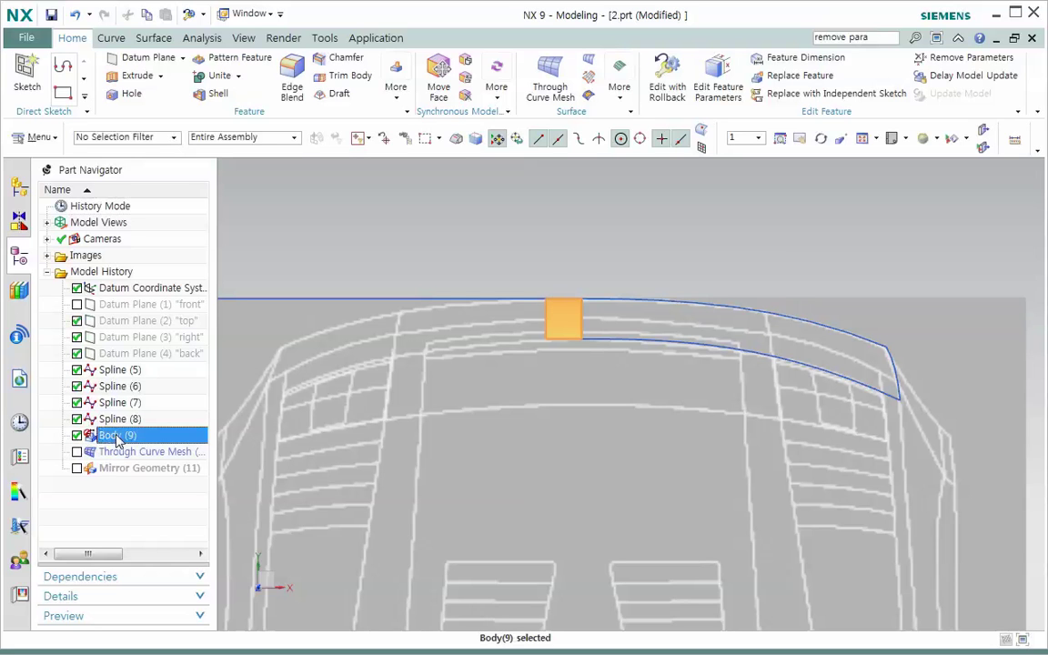
pyautogui.hotkey('ctrl', 'b')
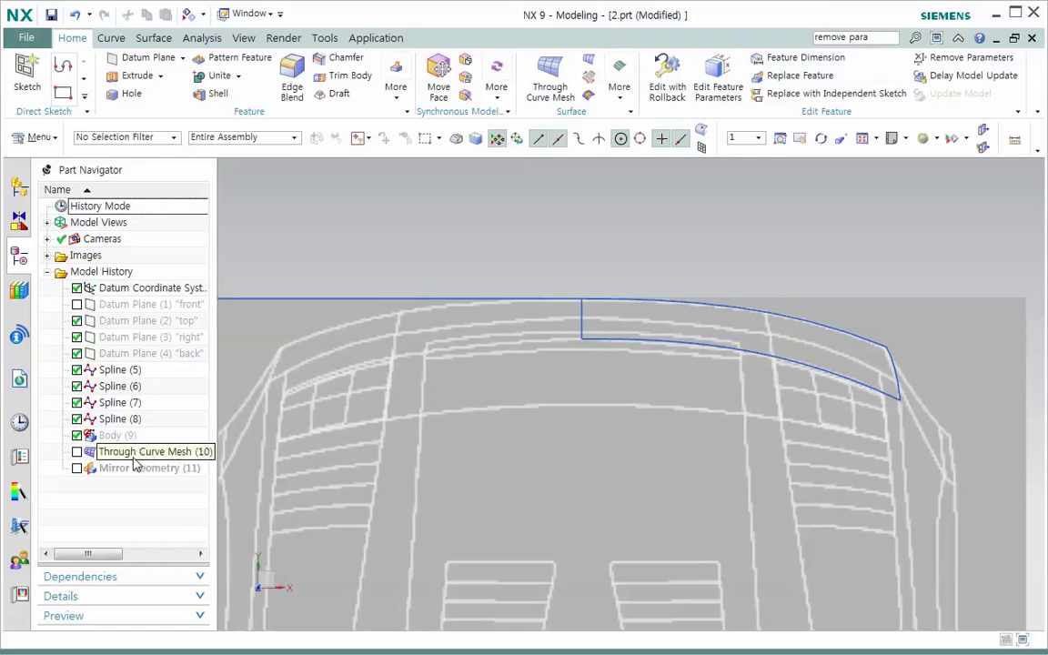
pyautogui.click(77, 451)
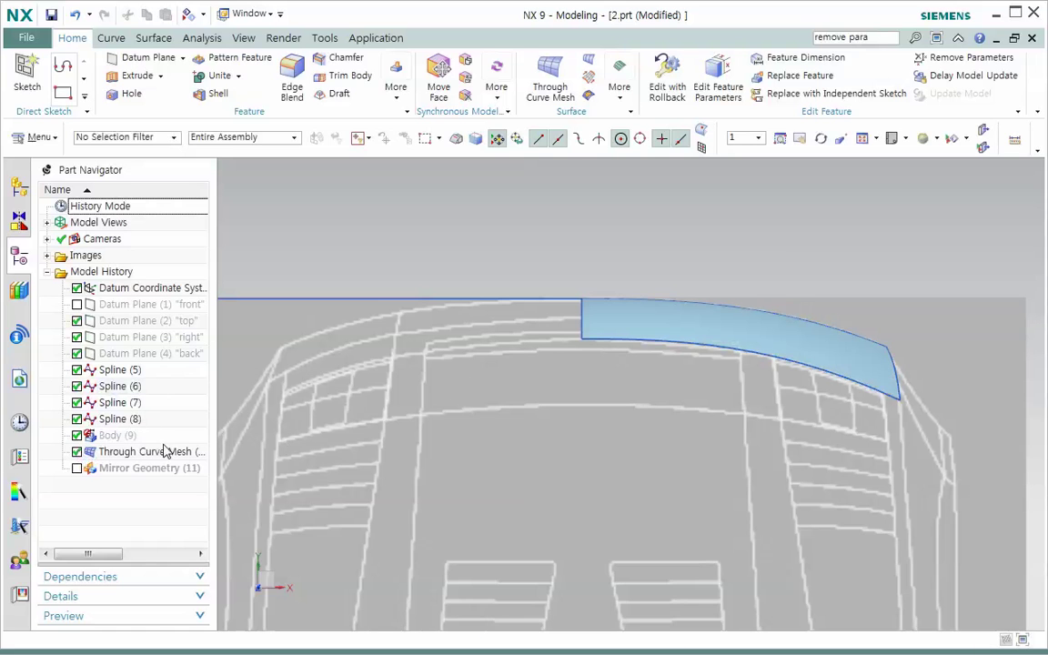
pyautogui.click(78, 468)
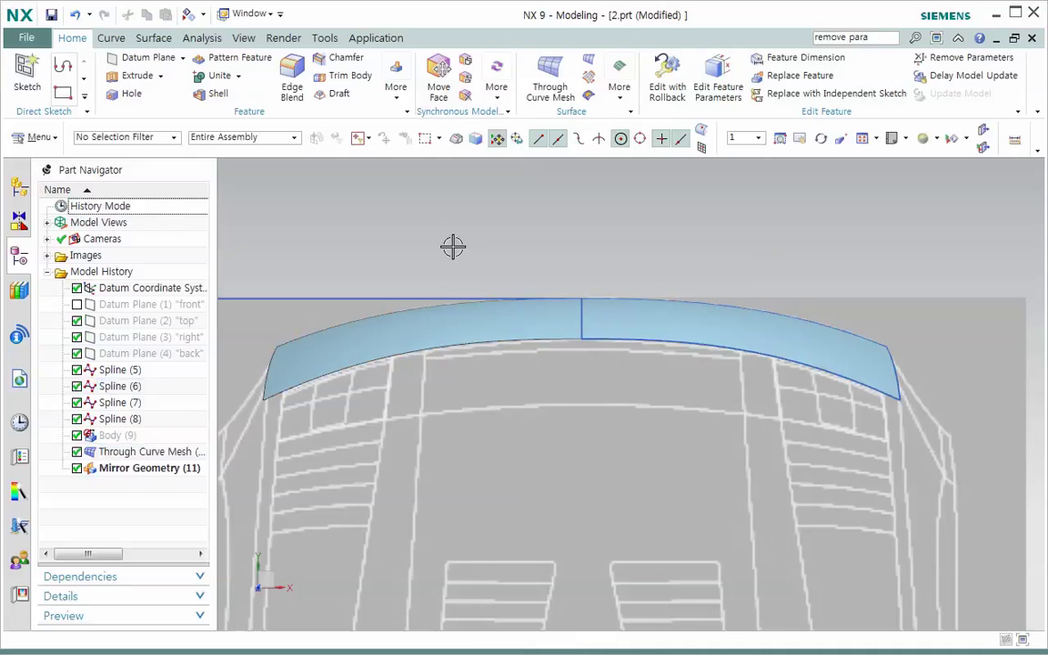
# - Apply a Reflection face analysis with Black and White Lines to both surface halves and examine the stripes across the centre line
pyautogui.click(202, 39)
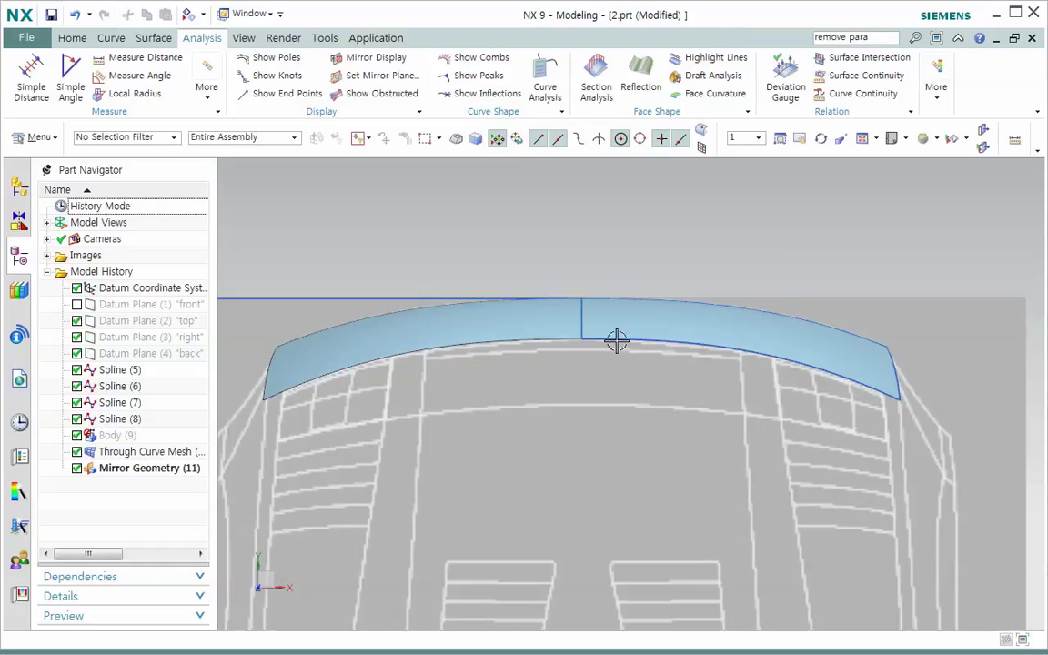
pyautogui.moveTo(605, 381); pyautogui.dragTo(605, 392, button='right')
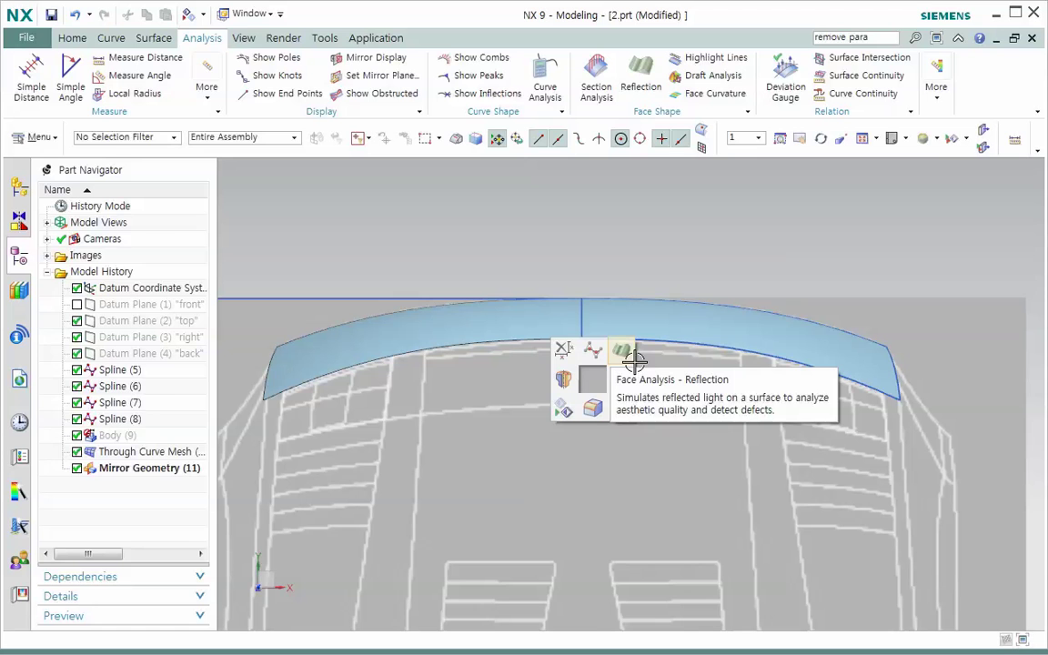
pyautogui.click(634, 361)
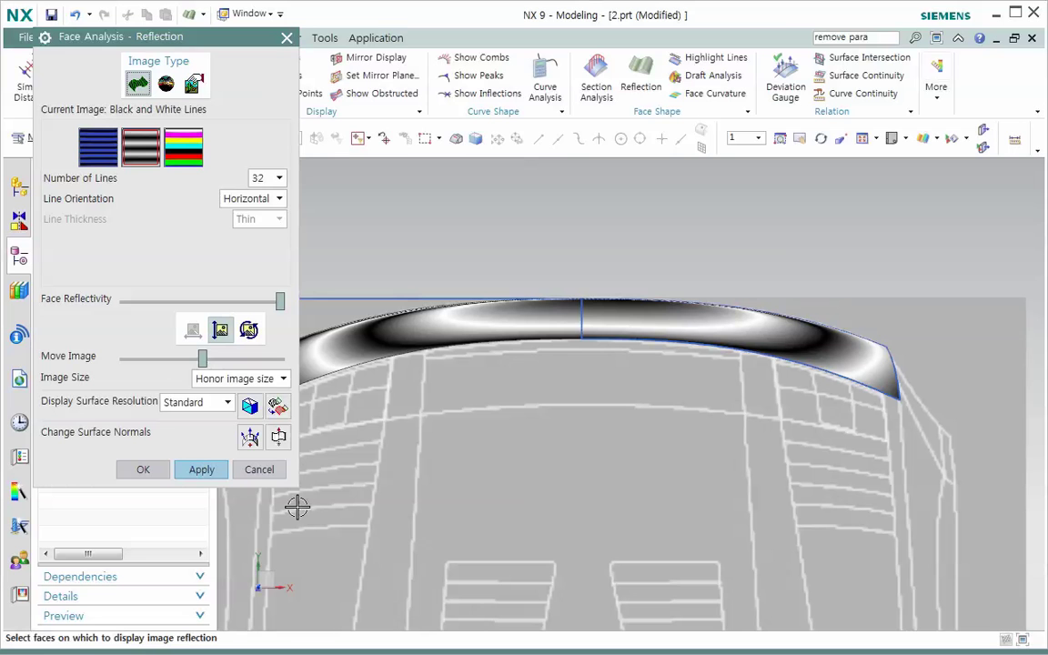
pyautogui.click(143, 470)
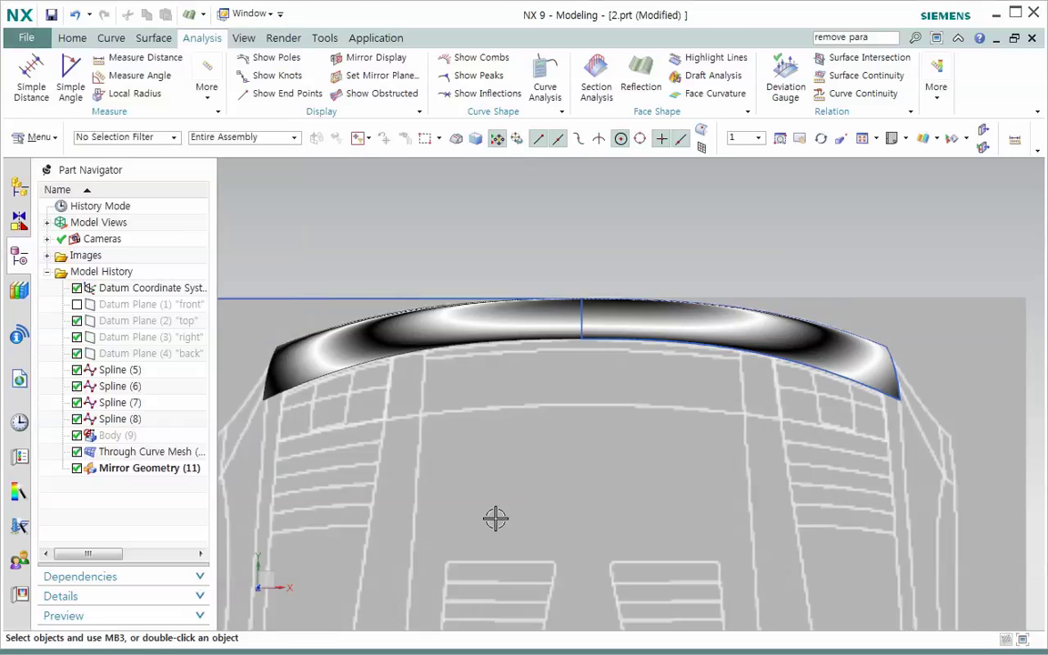
pyautogui.moveTo(496, 519); pyautogui.dragTo(357, 530, button='middle')
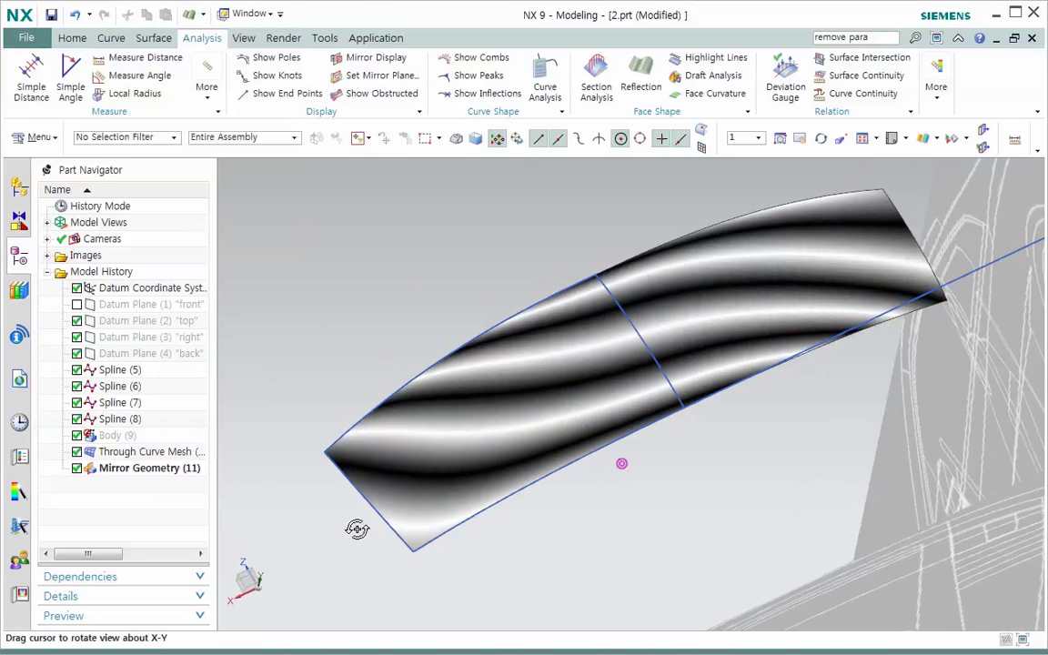
pyautogui.moveTo(526, 498); pyautogui.dragTo(499, 504, button='middle')
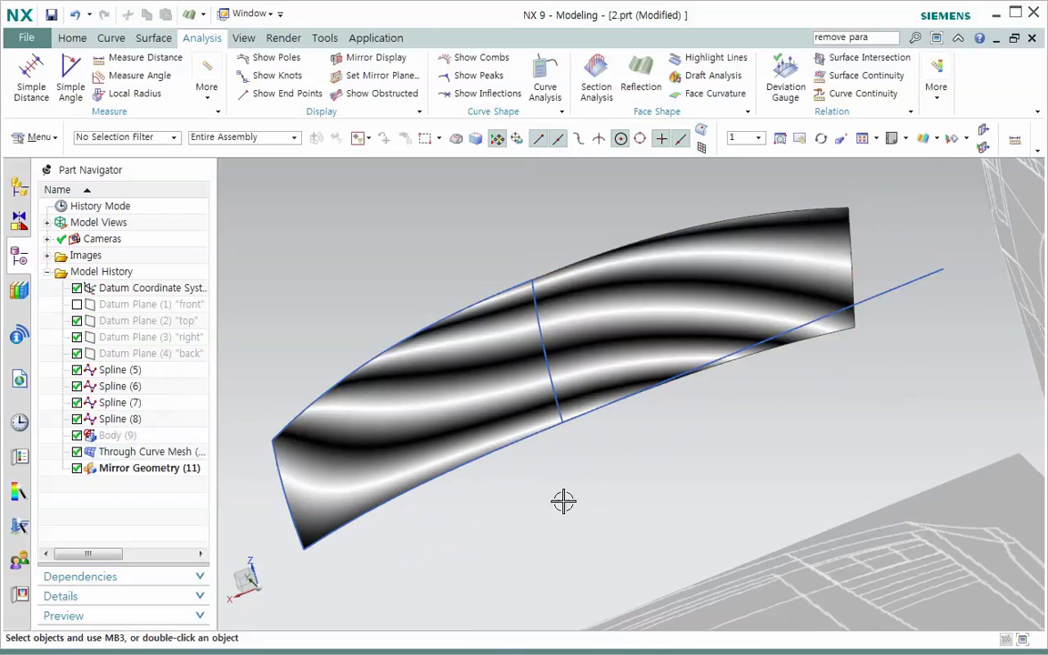
pyautogui.moveTo(563, 501); pyautogui.dragTo(783, 330, button='middle')
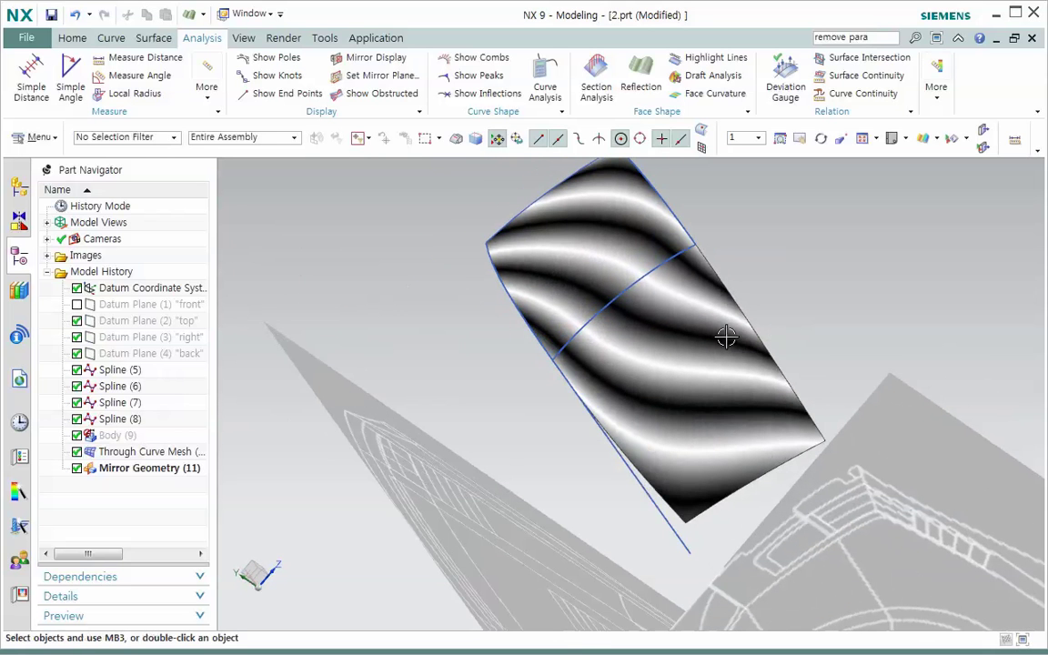
pyautogui.keyDown('shift'); pyautogui.moveTo(679, 332); pyautogui.dragTo(657, 435, button='middle'); pyautogui.keyUp('shift')
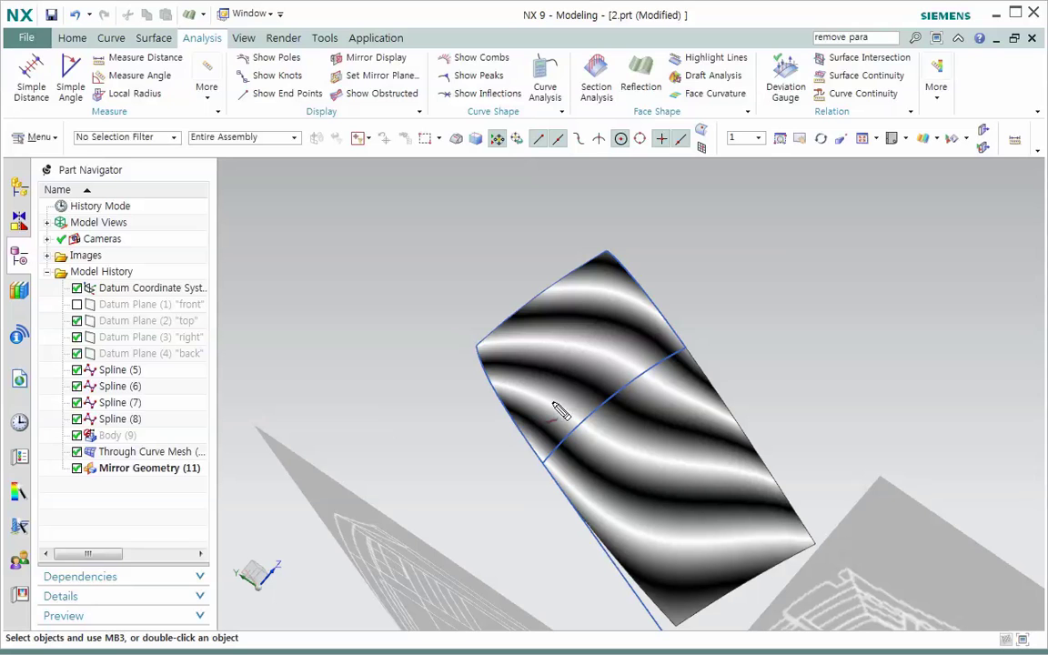
pyautogui.moveTo(634, 265); pyautogui.dragTo(682, 341)
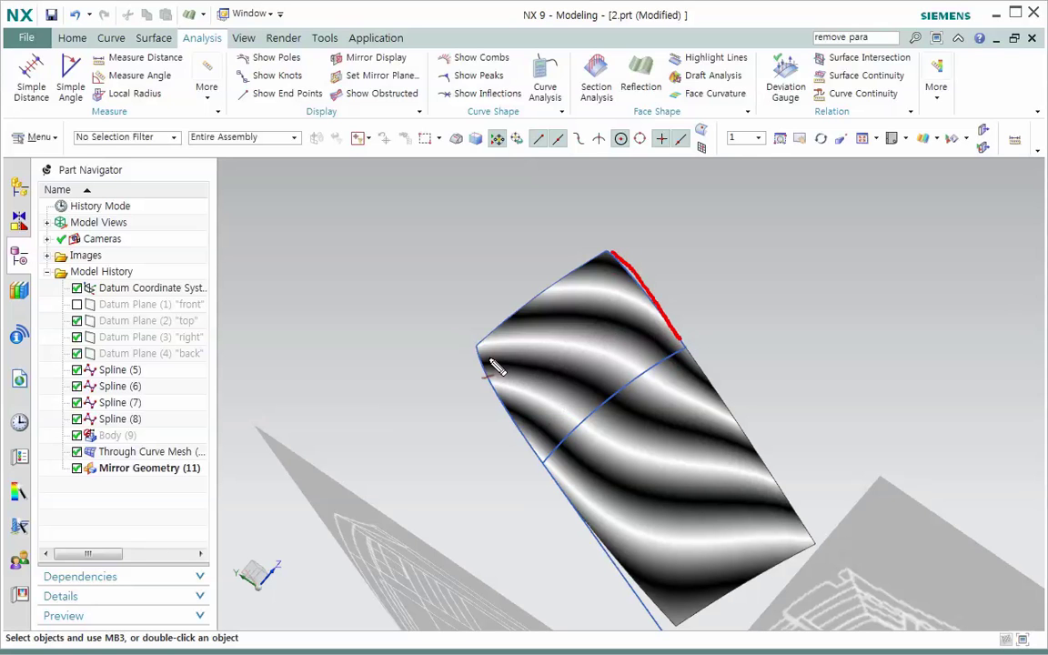
pyautogui.moveTo(482, 355); pyautogui.dragTo(528, 449)
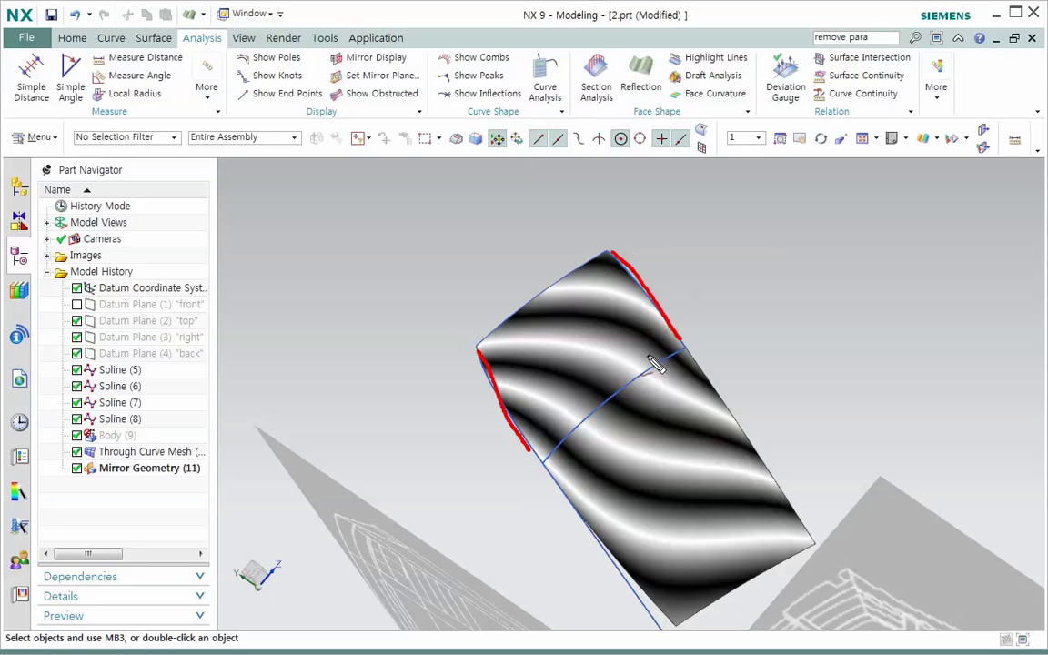
pyautogui.moveTo(613, 333)
pyautogui.mouseDown()
pyautogui.moveTo(558, 351)
pyautogui.moveTo(608, 364)
pyautogui.moveTo(608, 338)
pyautogui.mouseUp()
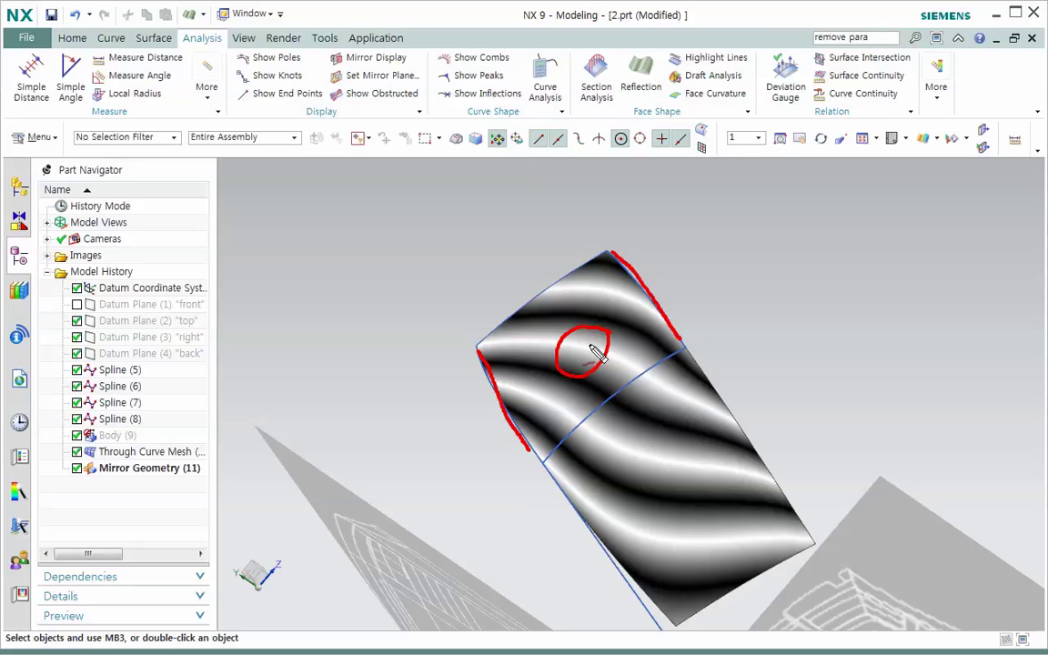
pyautogui.moveTo(582, 337); pyautogui.dragTo(593, 333)
pyautogui.moveTo(689, 296)
pyautogui.mouseDown()
pyautogui.moveTo(649, 314)
pyautogui.moveTo(684, 328)
pyautogui.mouseUp()
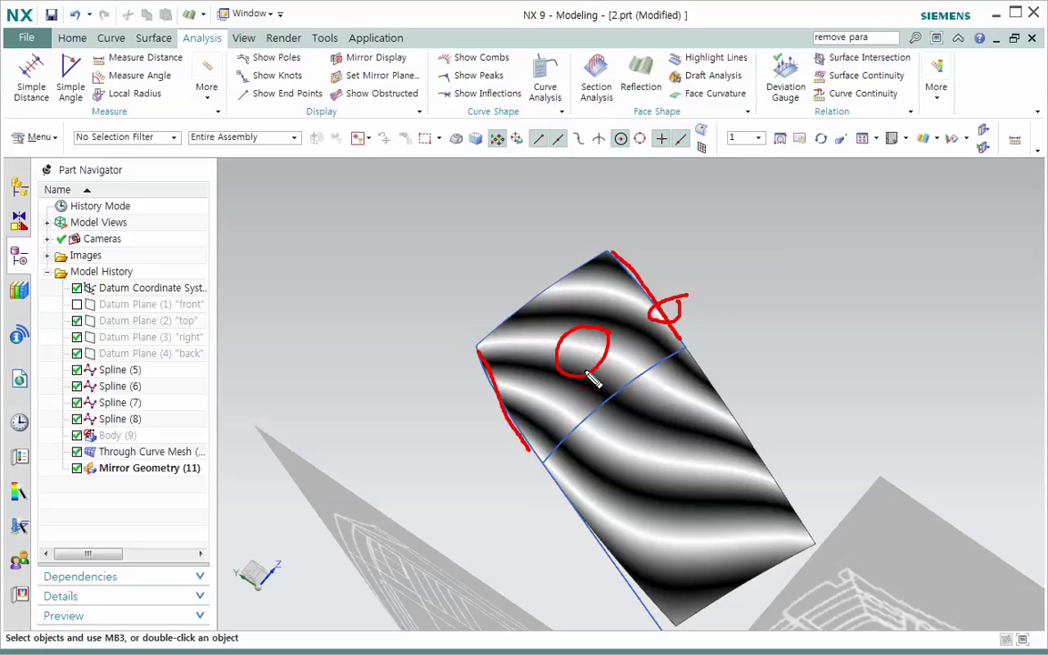
pyautogui.moveTo(533, 400); pyautogui.dragTo(515, 421)
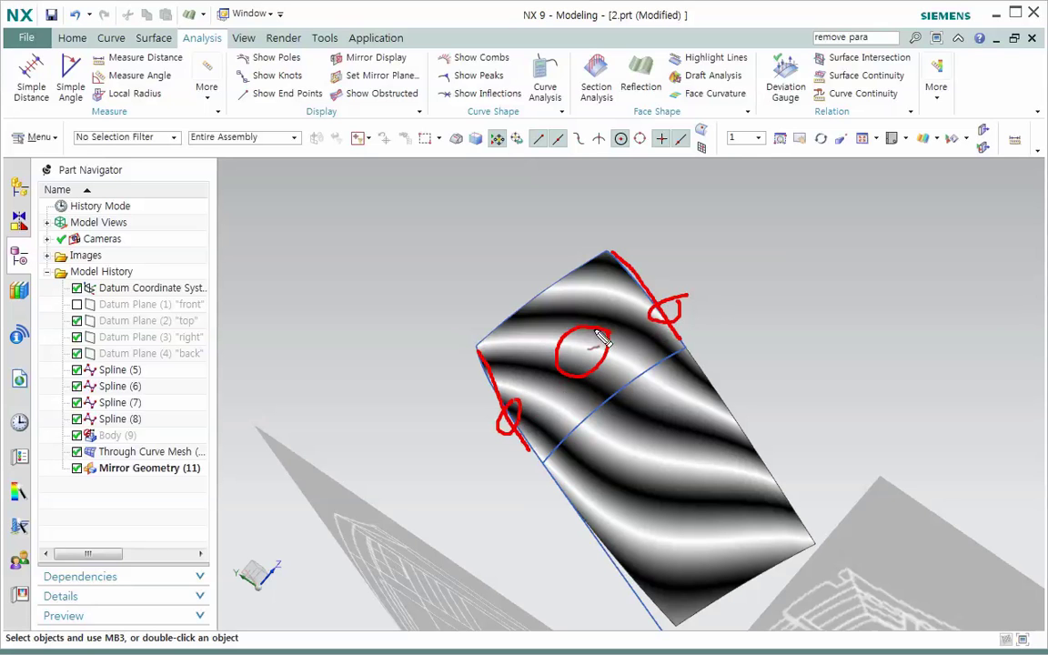
pyautogui.moveTo(599, 316); pyautogui.dragTo(545, 355)
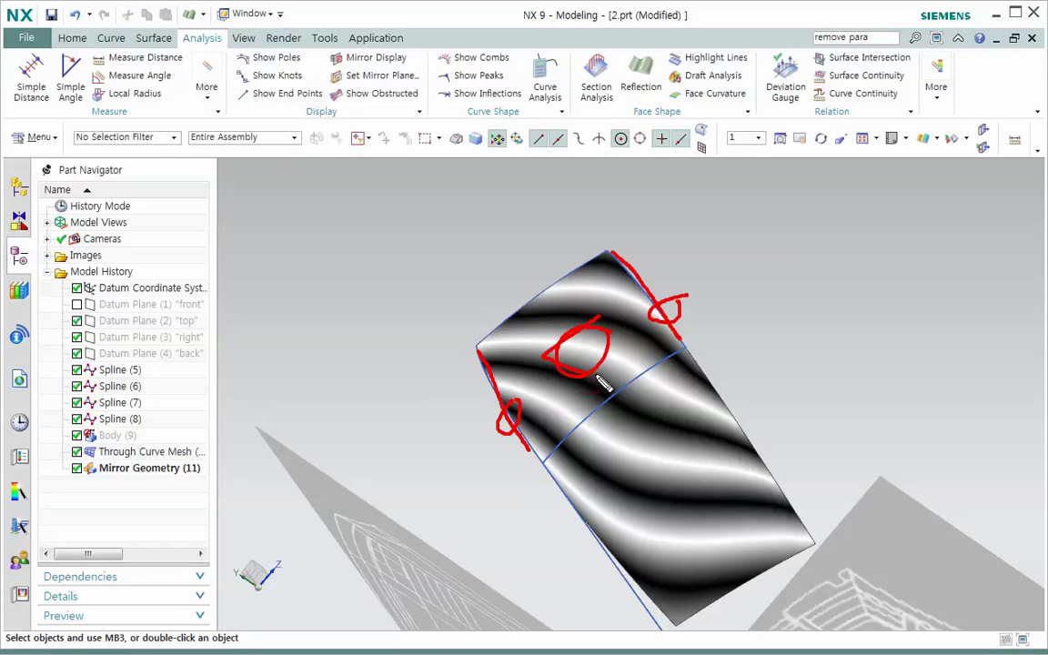
pyautogui.moveTo(597, 314); pyautogui.dragTo(590, 373)
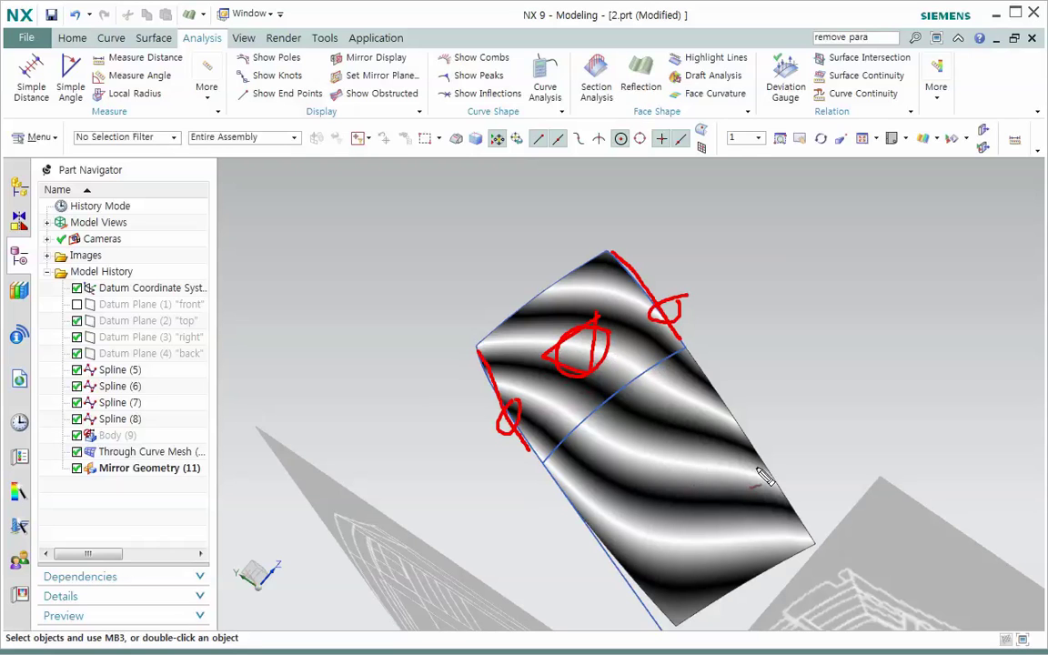